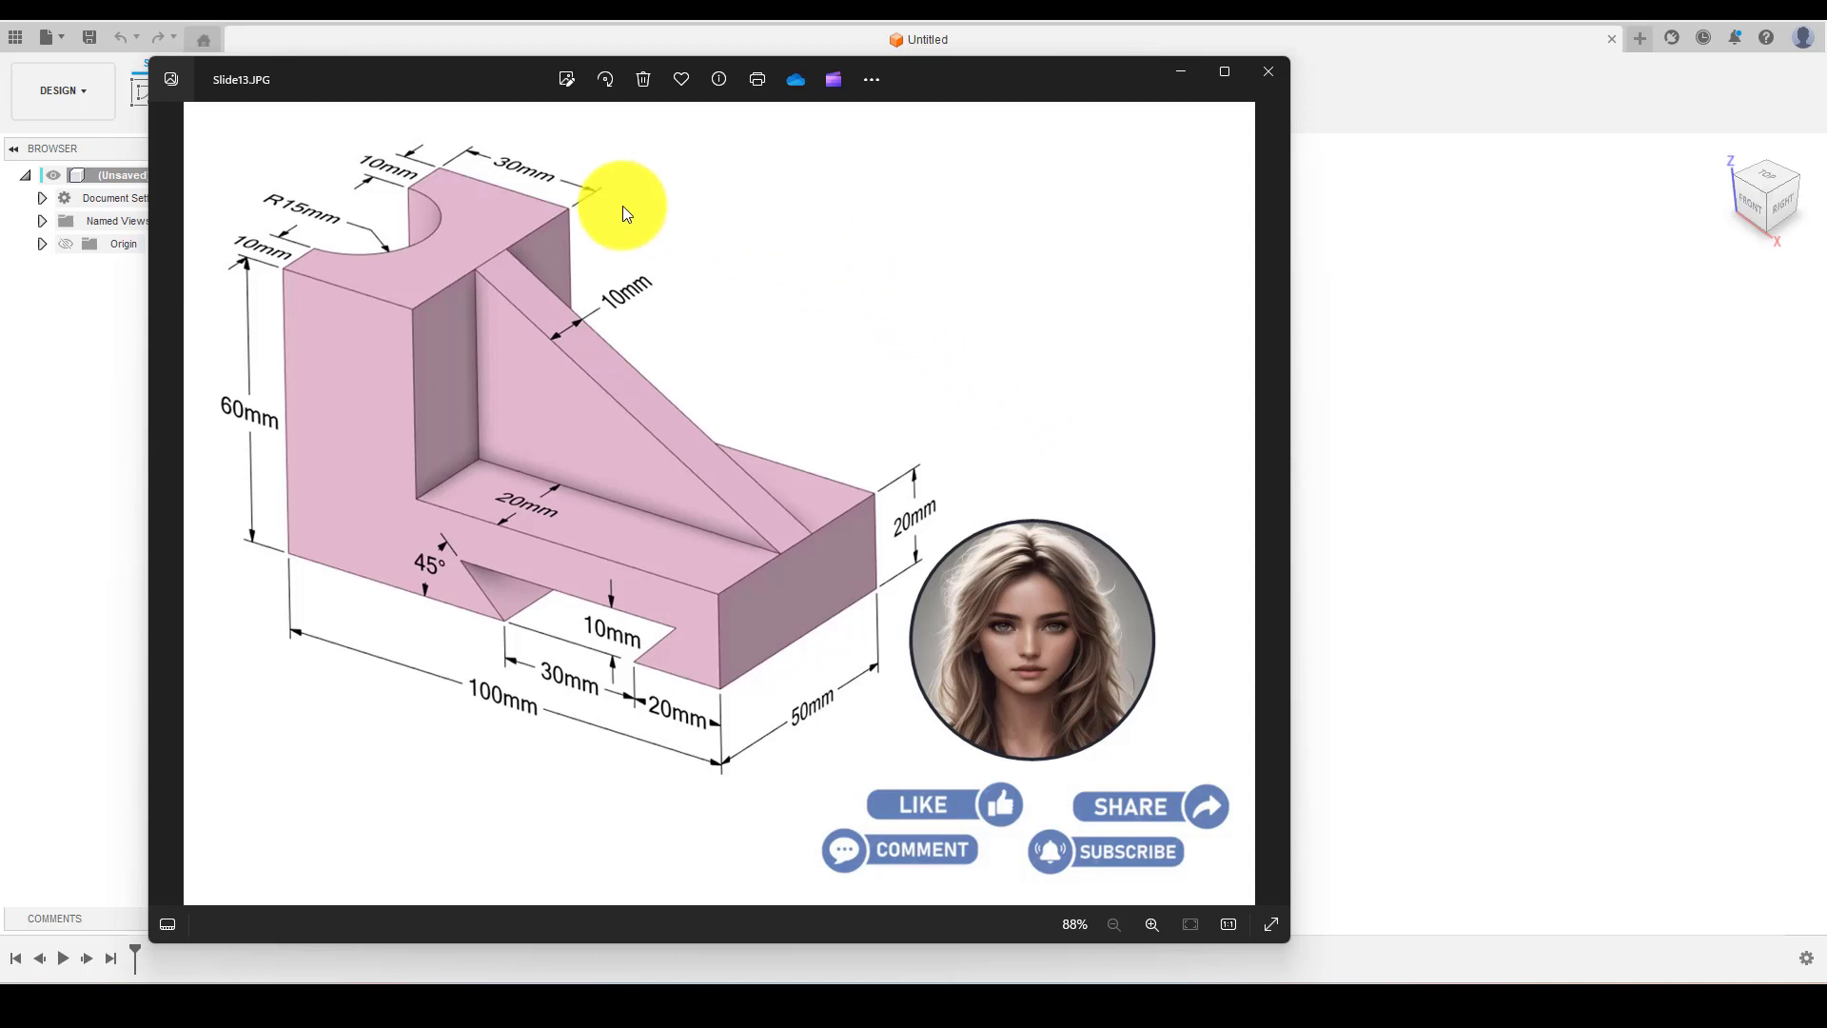
# - Minimize the reference drawing and start a sketch on the front (XZ) origin plane
pyautogui.click(288, 154)
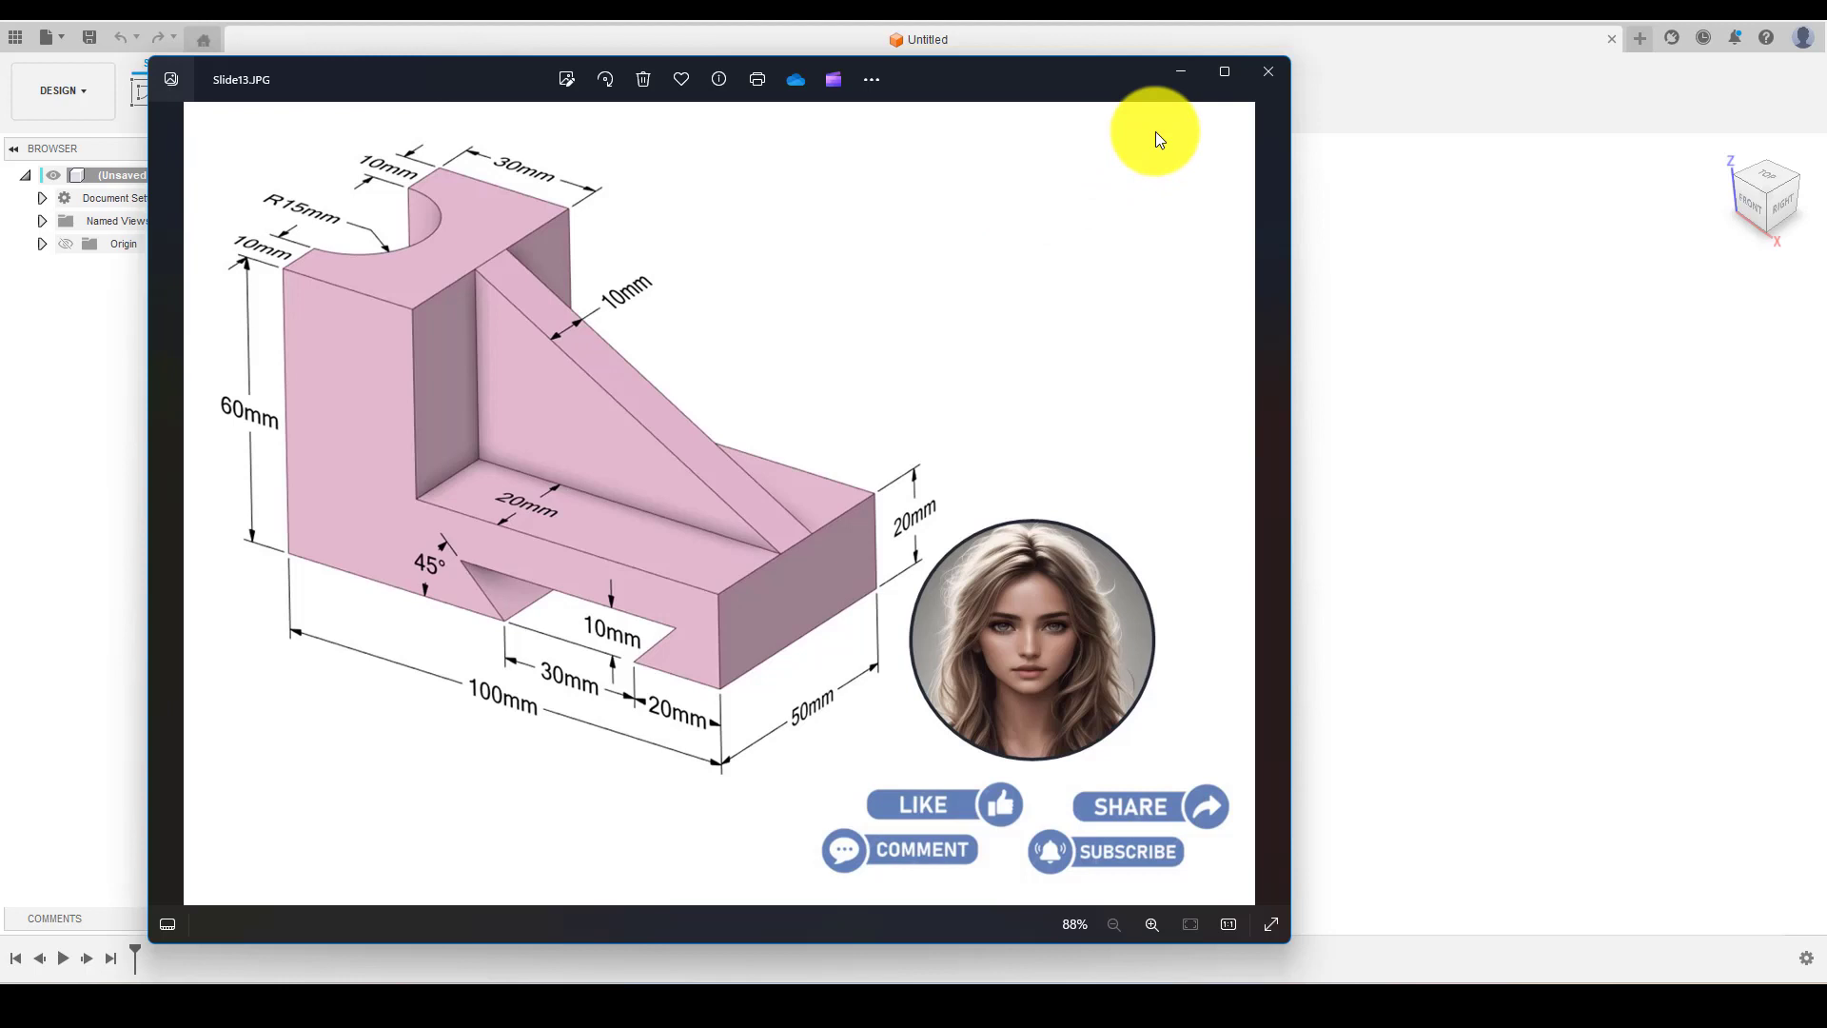
pyautogui.click(1177, 76)
pyautogui.click(645, 277)
pyautogui.click(145, 92)
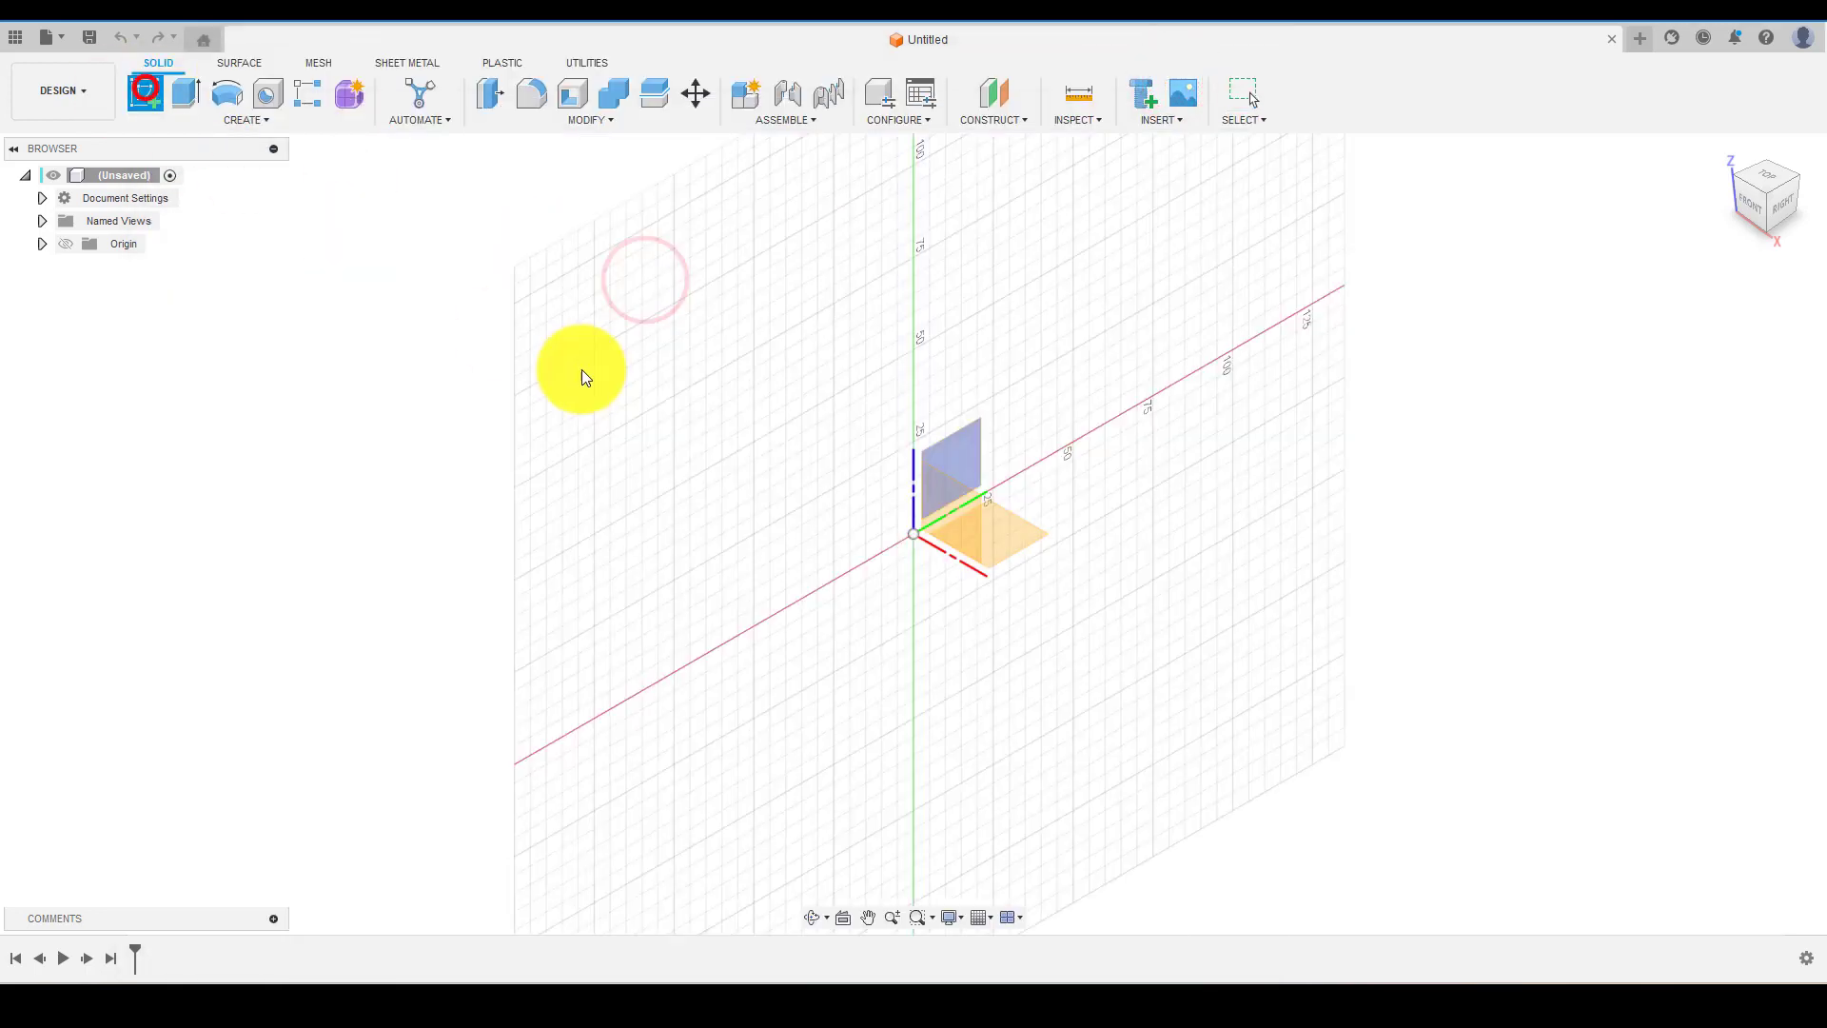
pyautogui.click(949, 506)
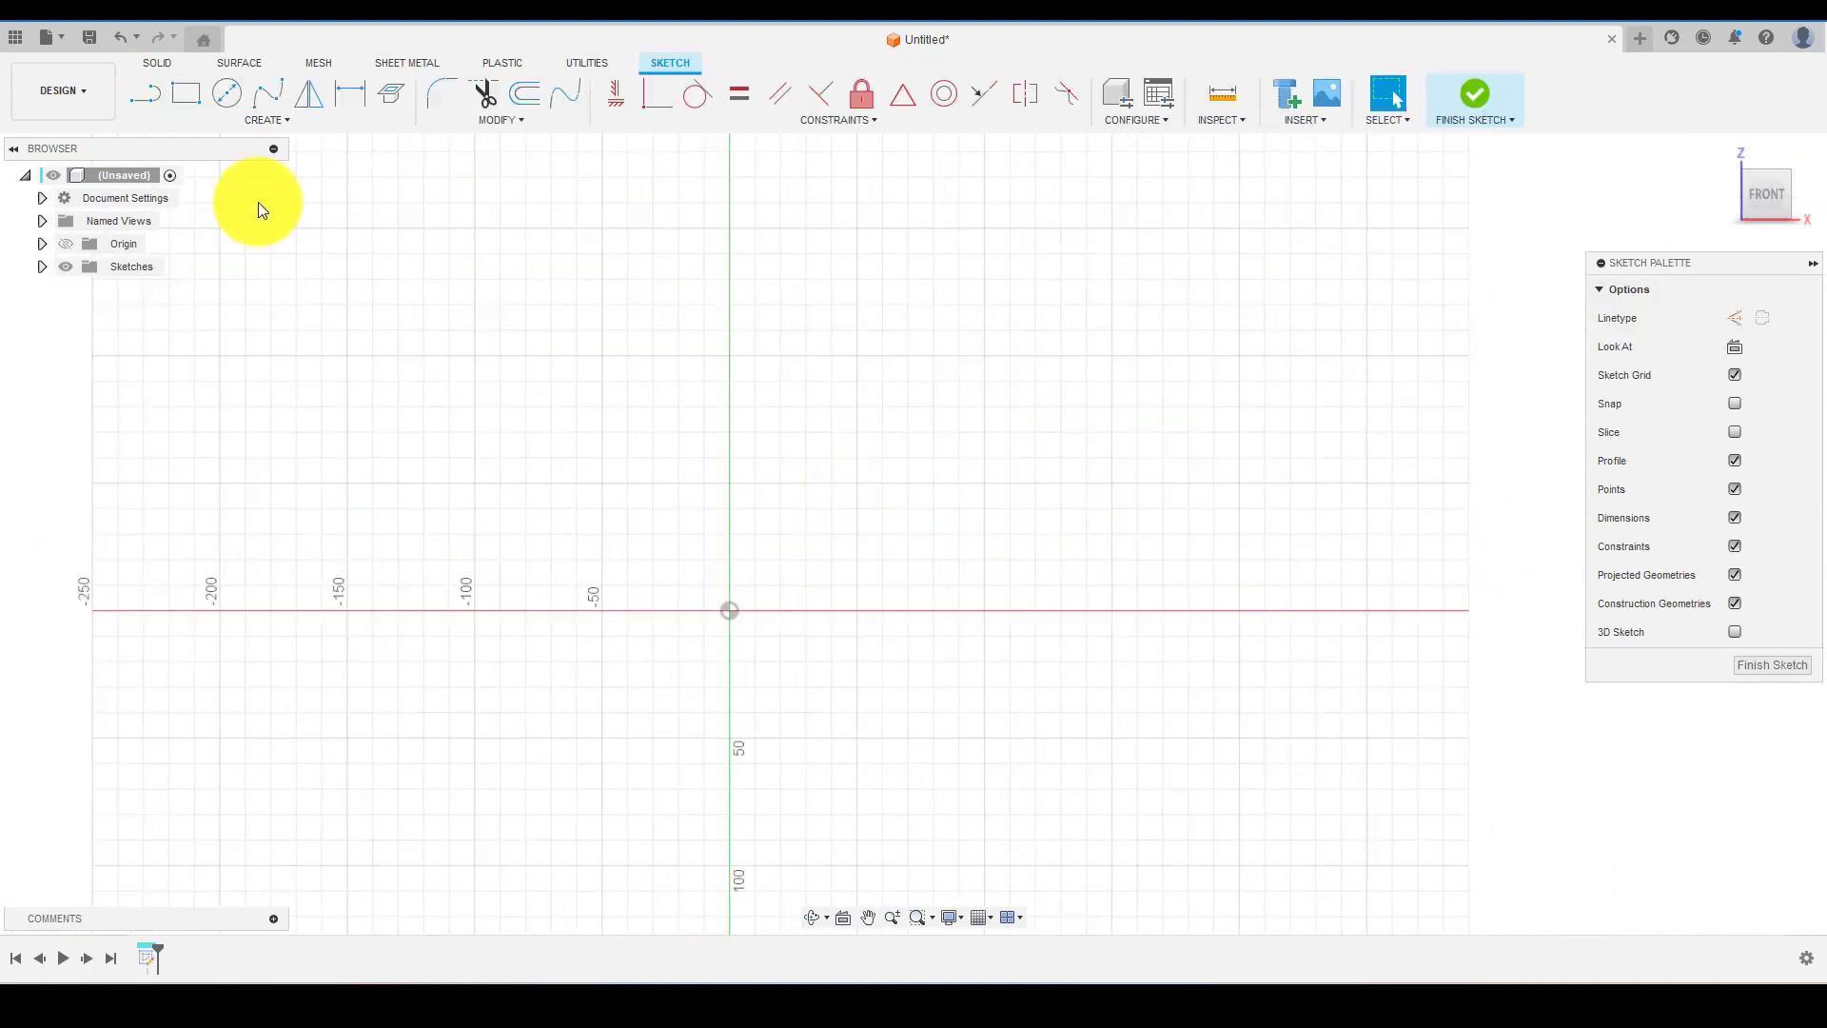
# - Draw a 100 mm horizontal line along the X axis and a 60 mm vertical line upward, both starting at the origin
pyautogui.click(151, 89)
pyautogui.click(730, 610)
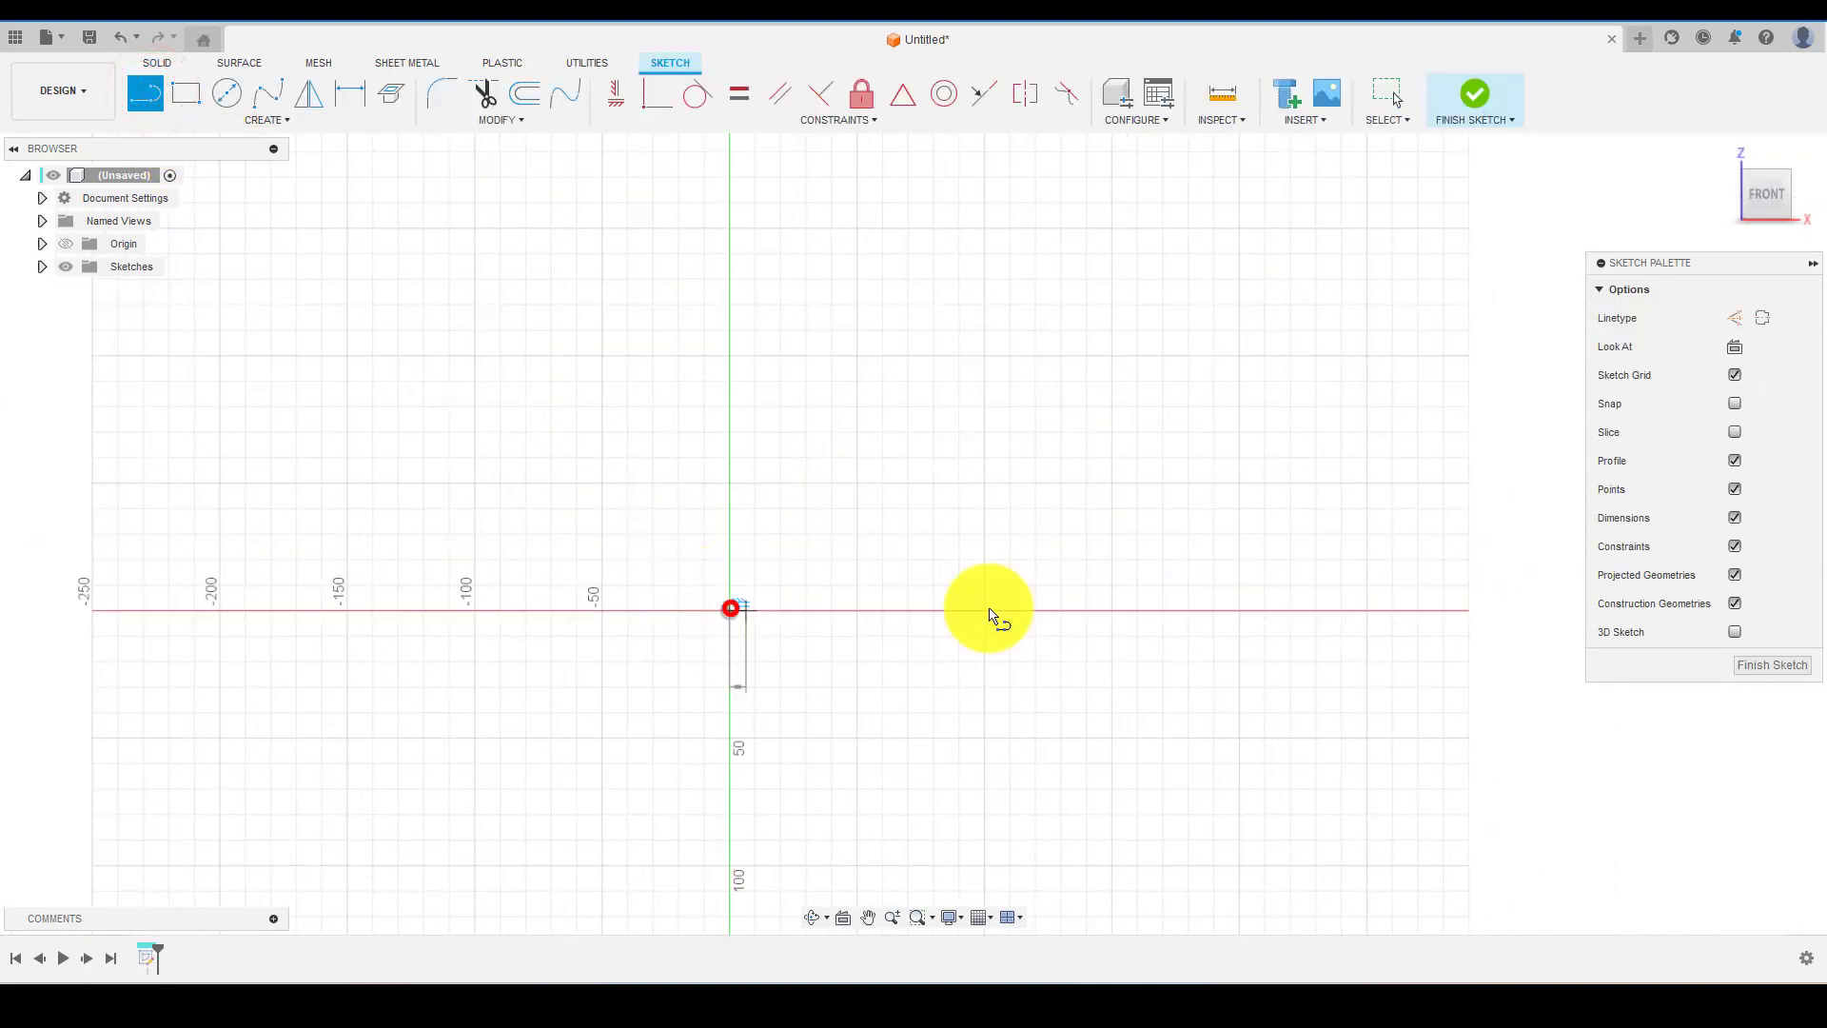
pyautogui.write('1')
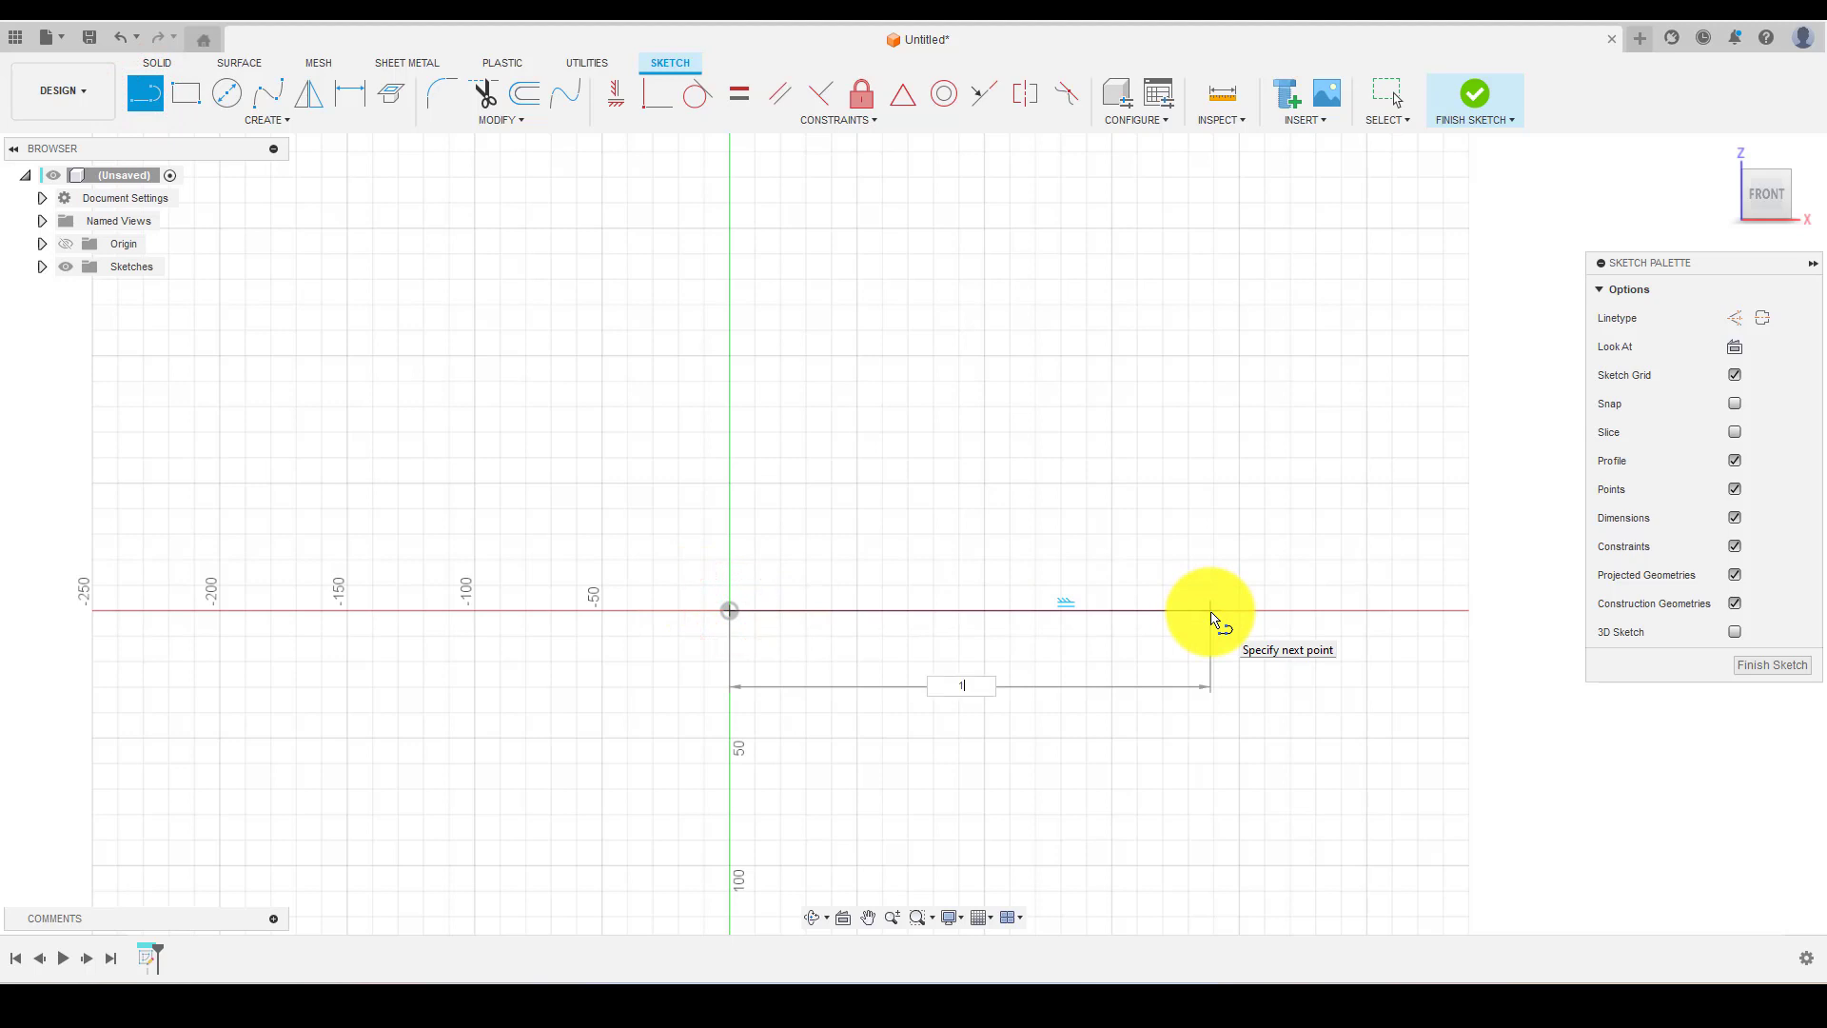
pyautogui.write('00')
pyautogui.press('Return')
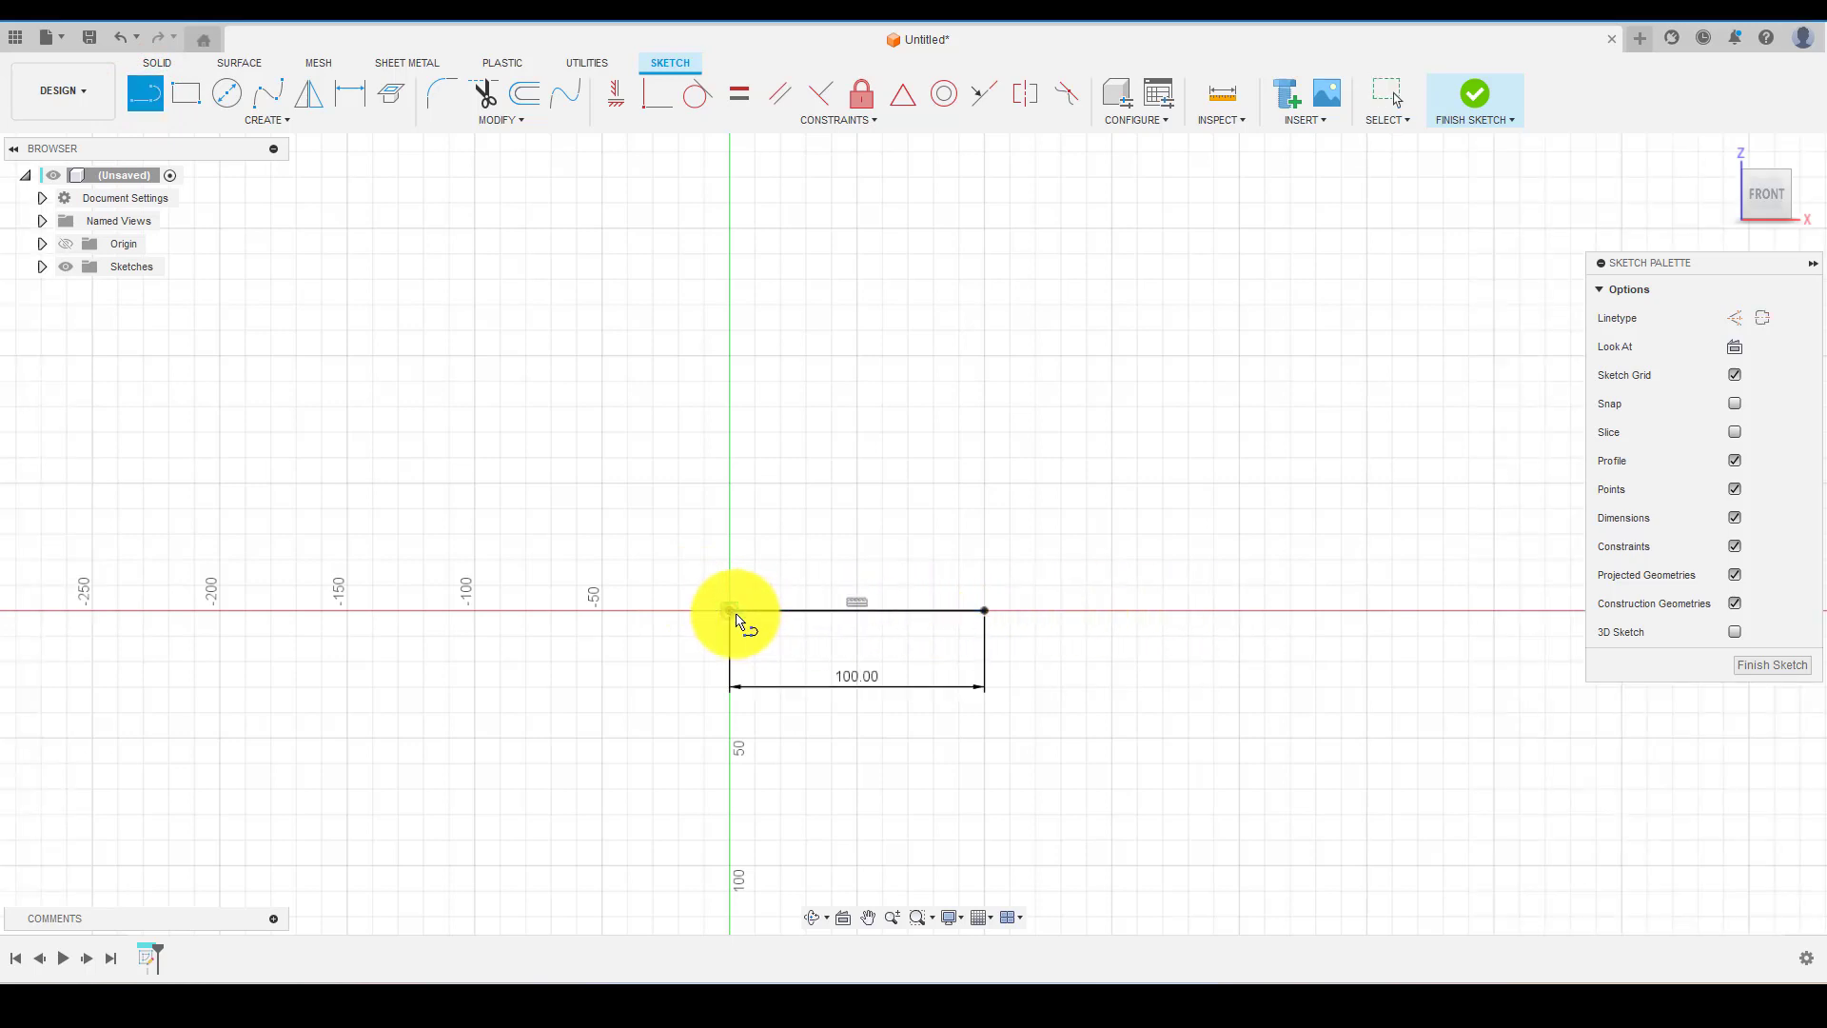
pyautogui.click(734, 613)
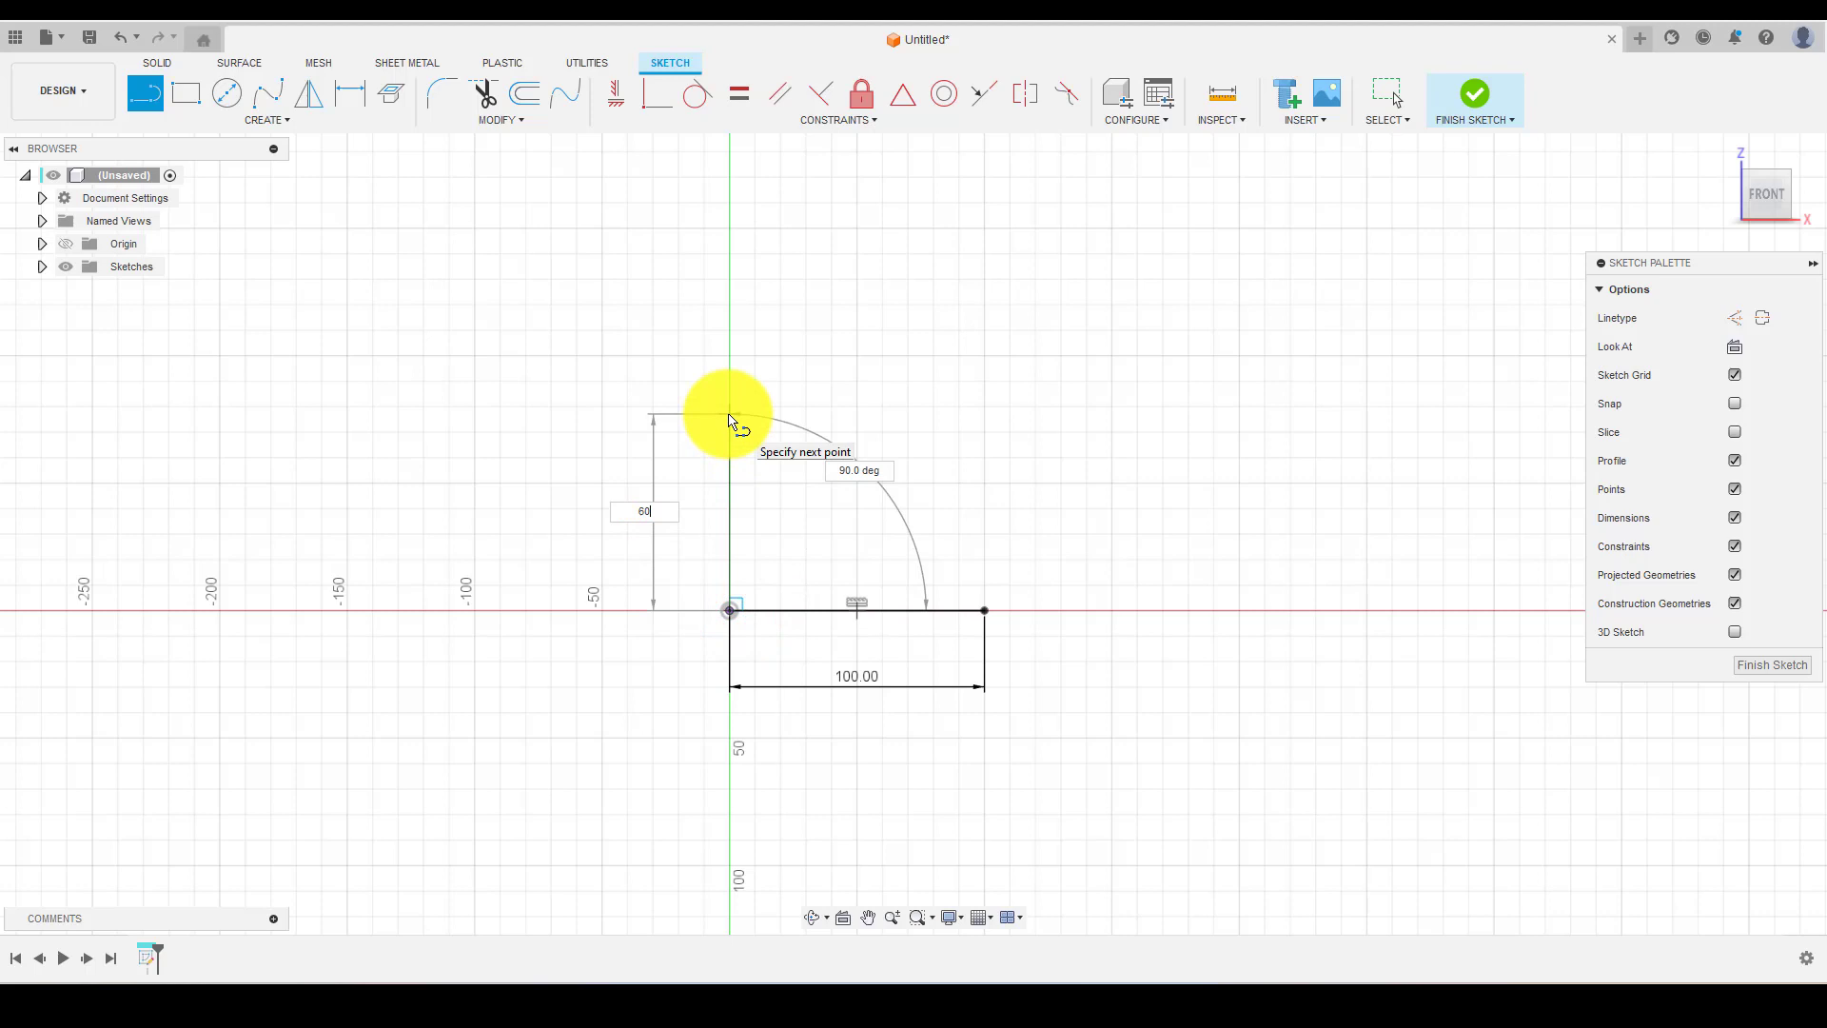
pyautogui.write('60')
pyautogui.press('Return')
pyautogui.press('Escape')
# - Draw a 30 mm horizontal line inward from the upper end of the 60 mm vertical line
pyautogui.scroll(3, 780, 486)
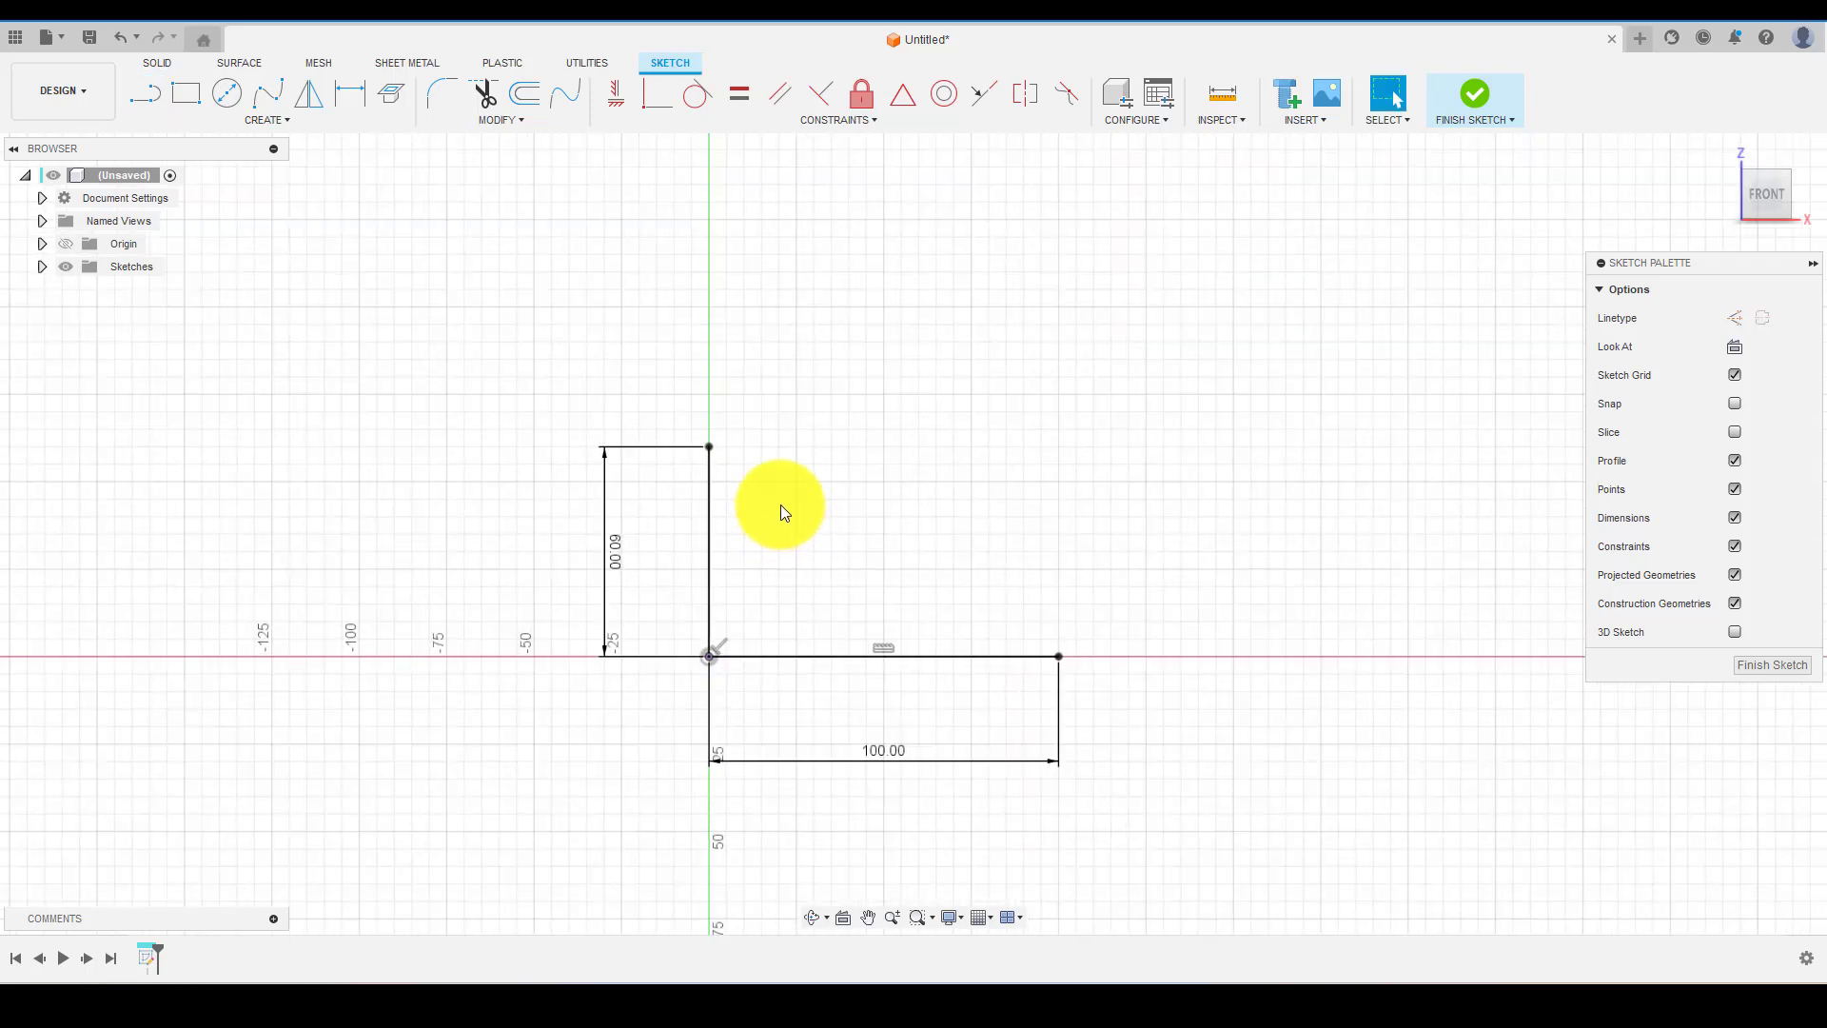
pyautogui.press('l')
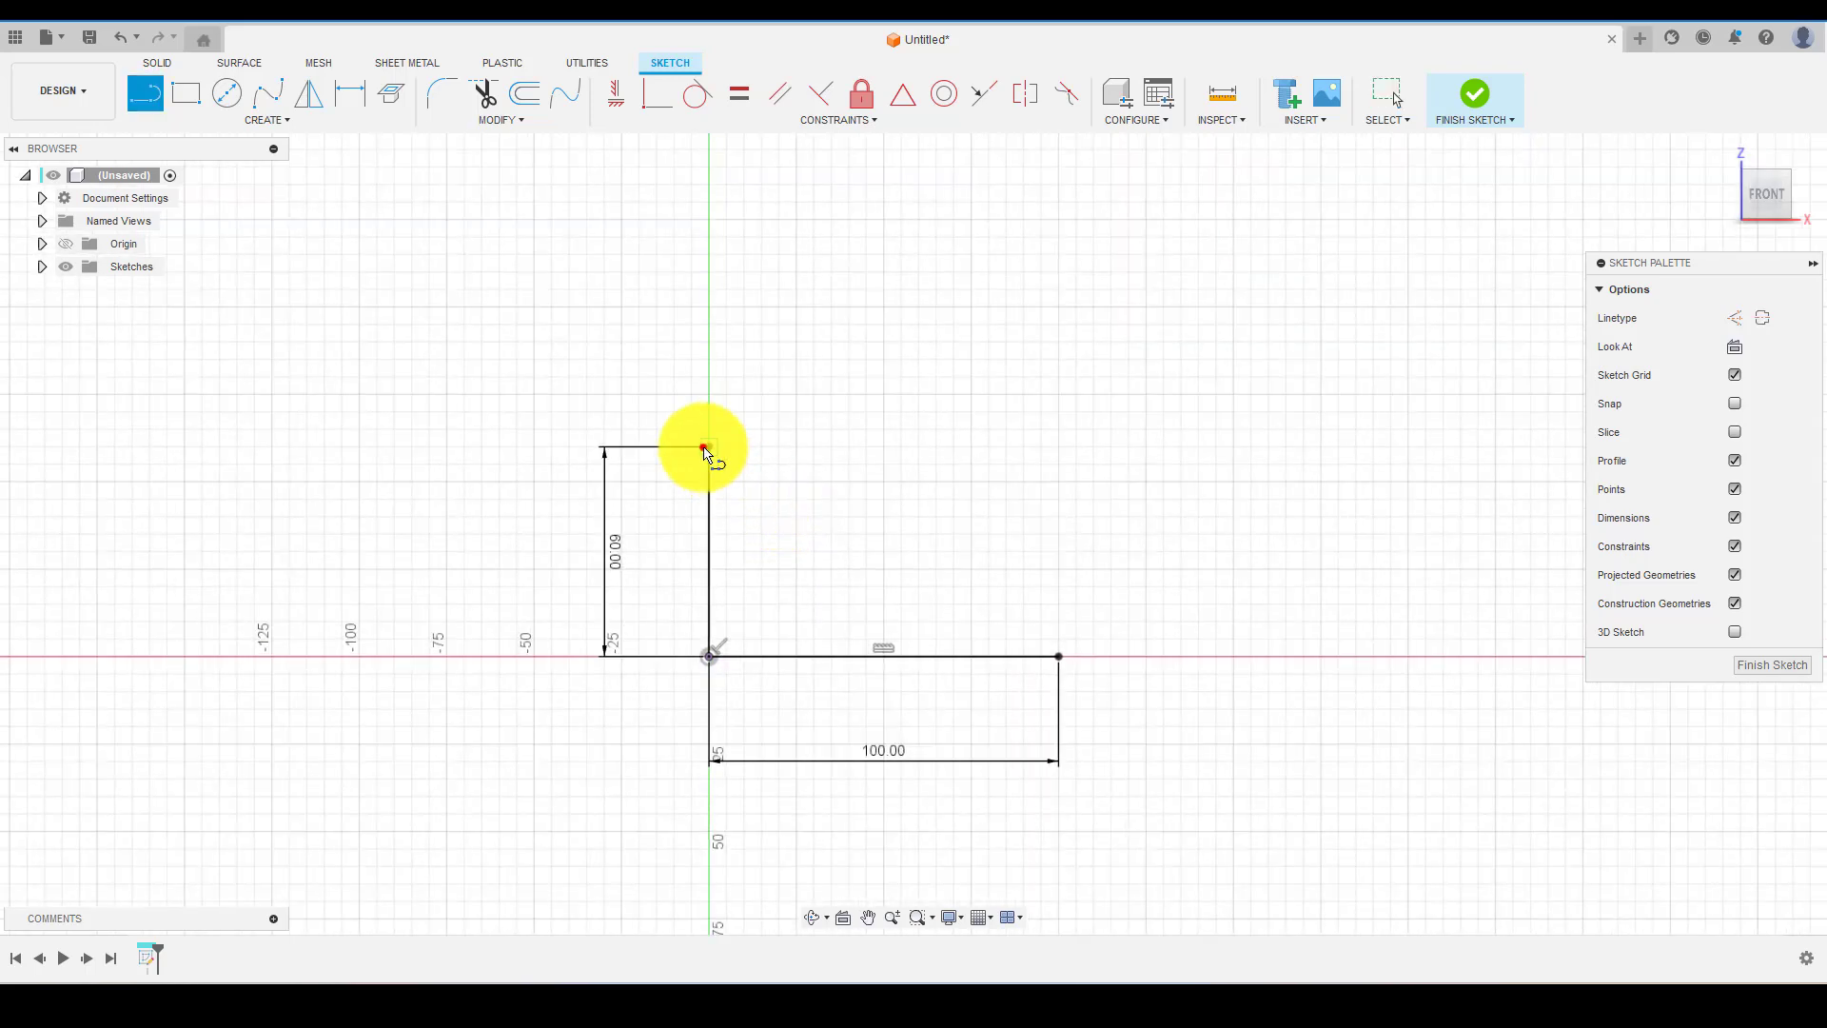
pyautogui.click(709, 446)
pyautogui.write('30')
pyautogui.press('Return')
pyautogui.press('Escape')
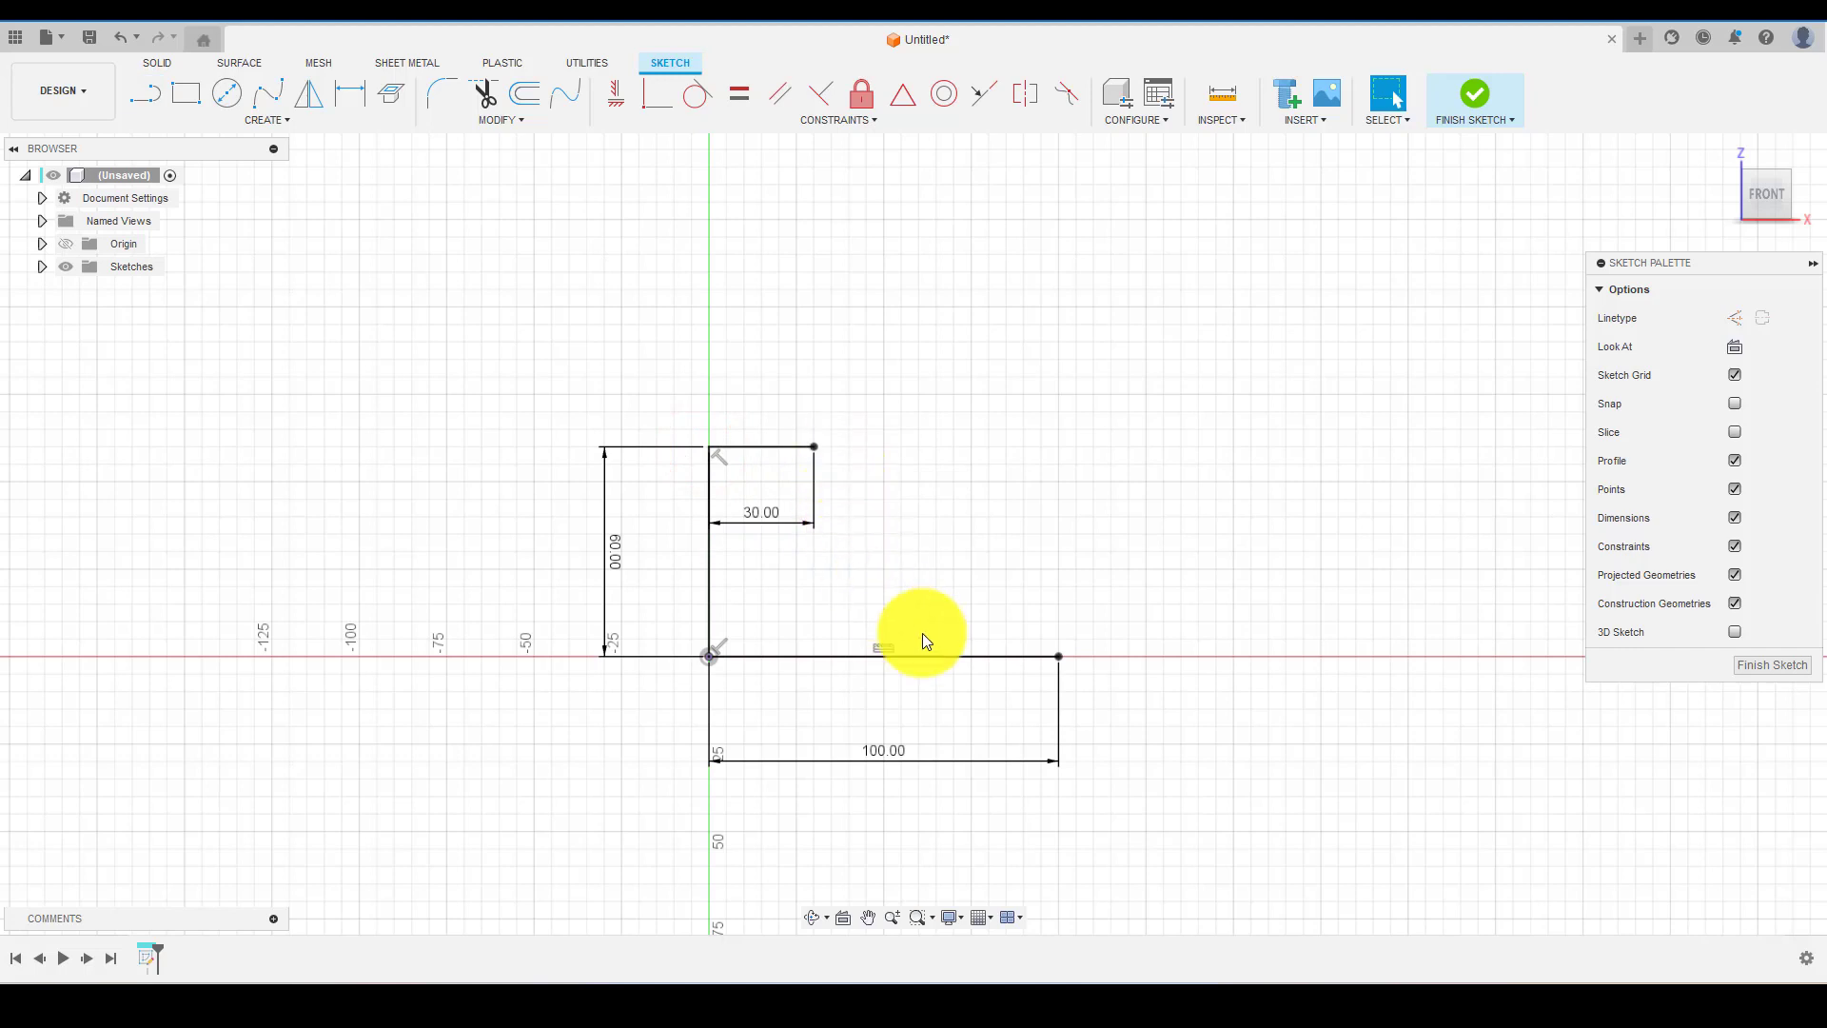
# - Draw a 20 mm vertical line upward from the free end of the 100 mm base line
pyautogui.scroll(1, 927, 639)
pyautogui.press('l')
pyautogui.click(1073, 656)
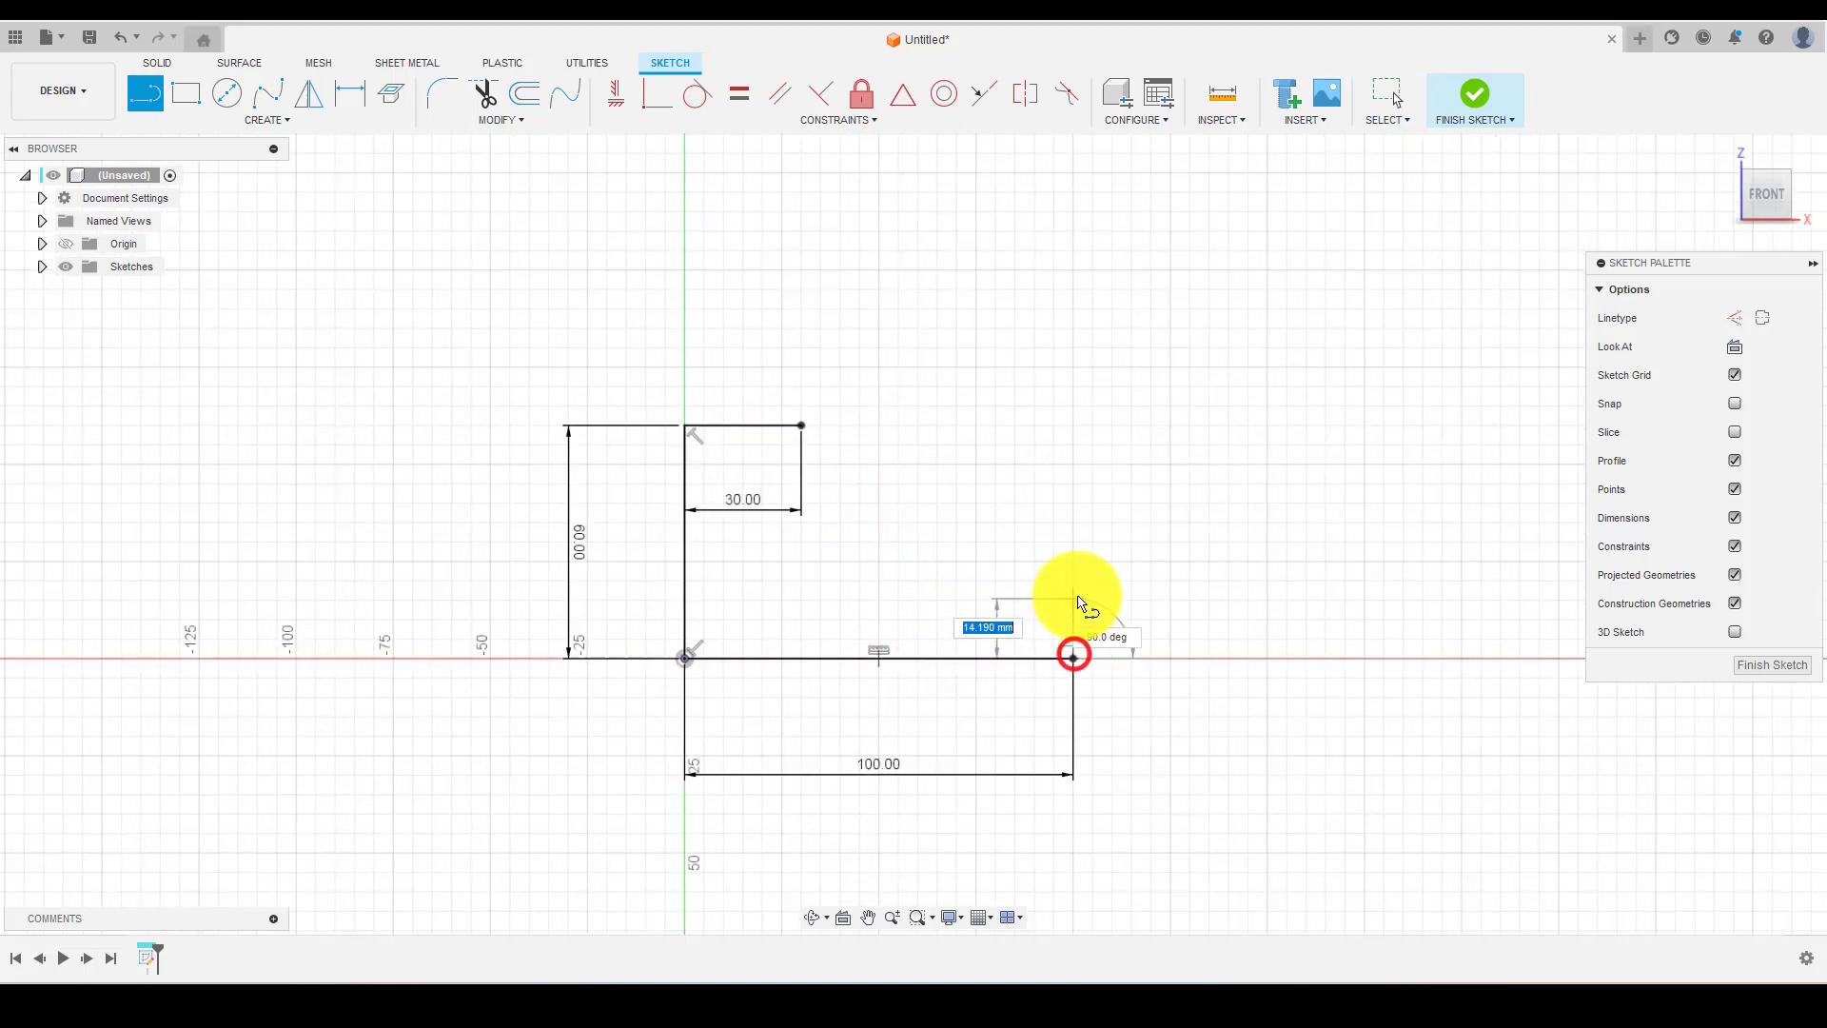
pyautogui.write('20')
pyautogui.press('Return')
pyautogui.press('Escape')
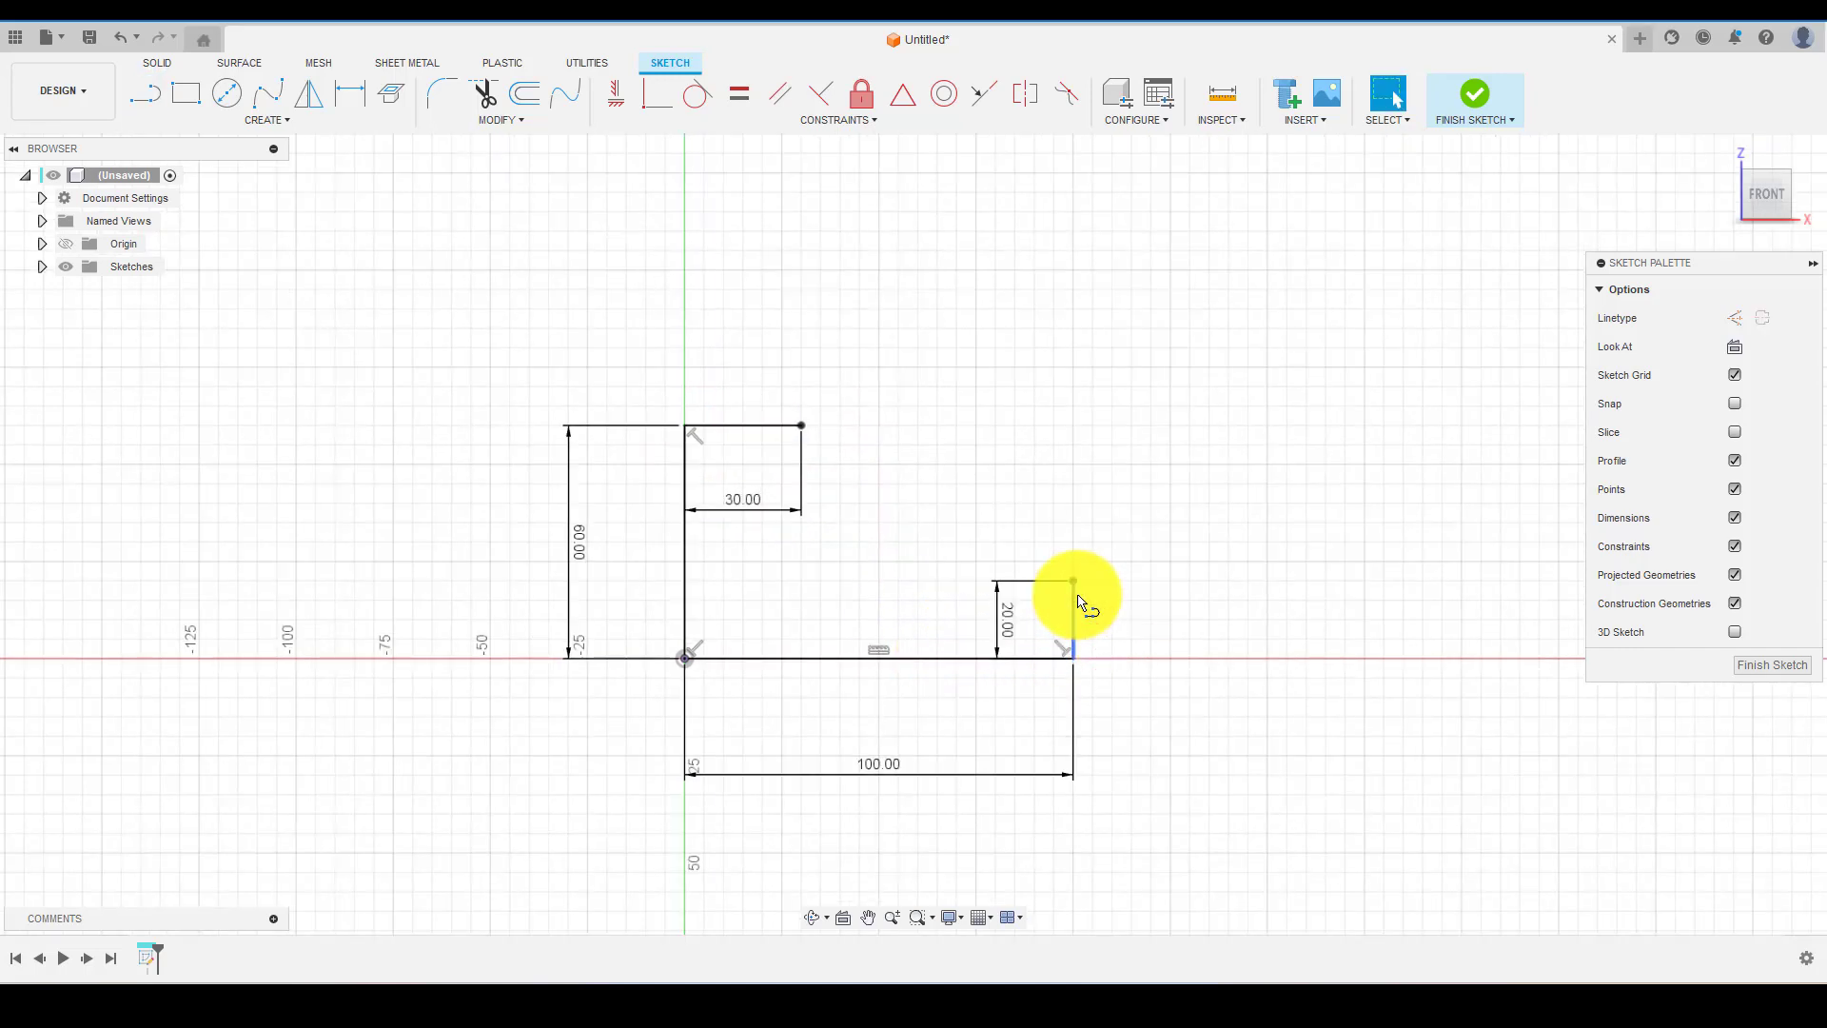
# - Close the L-shaped profile with a horizontal line from the 20 mm line's upper end and a vertical line up to the 30 mm line's end
pyautogui.scroll(1, 1058, 595)
pyautogui.press('l')
pyautogui.click(1078, 582)
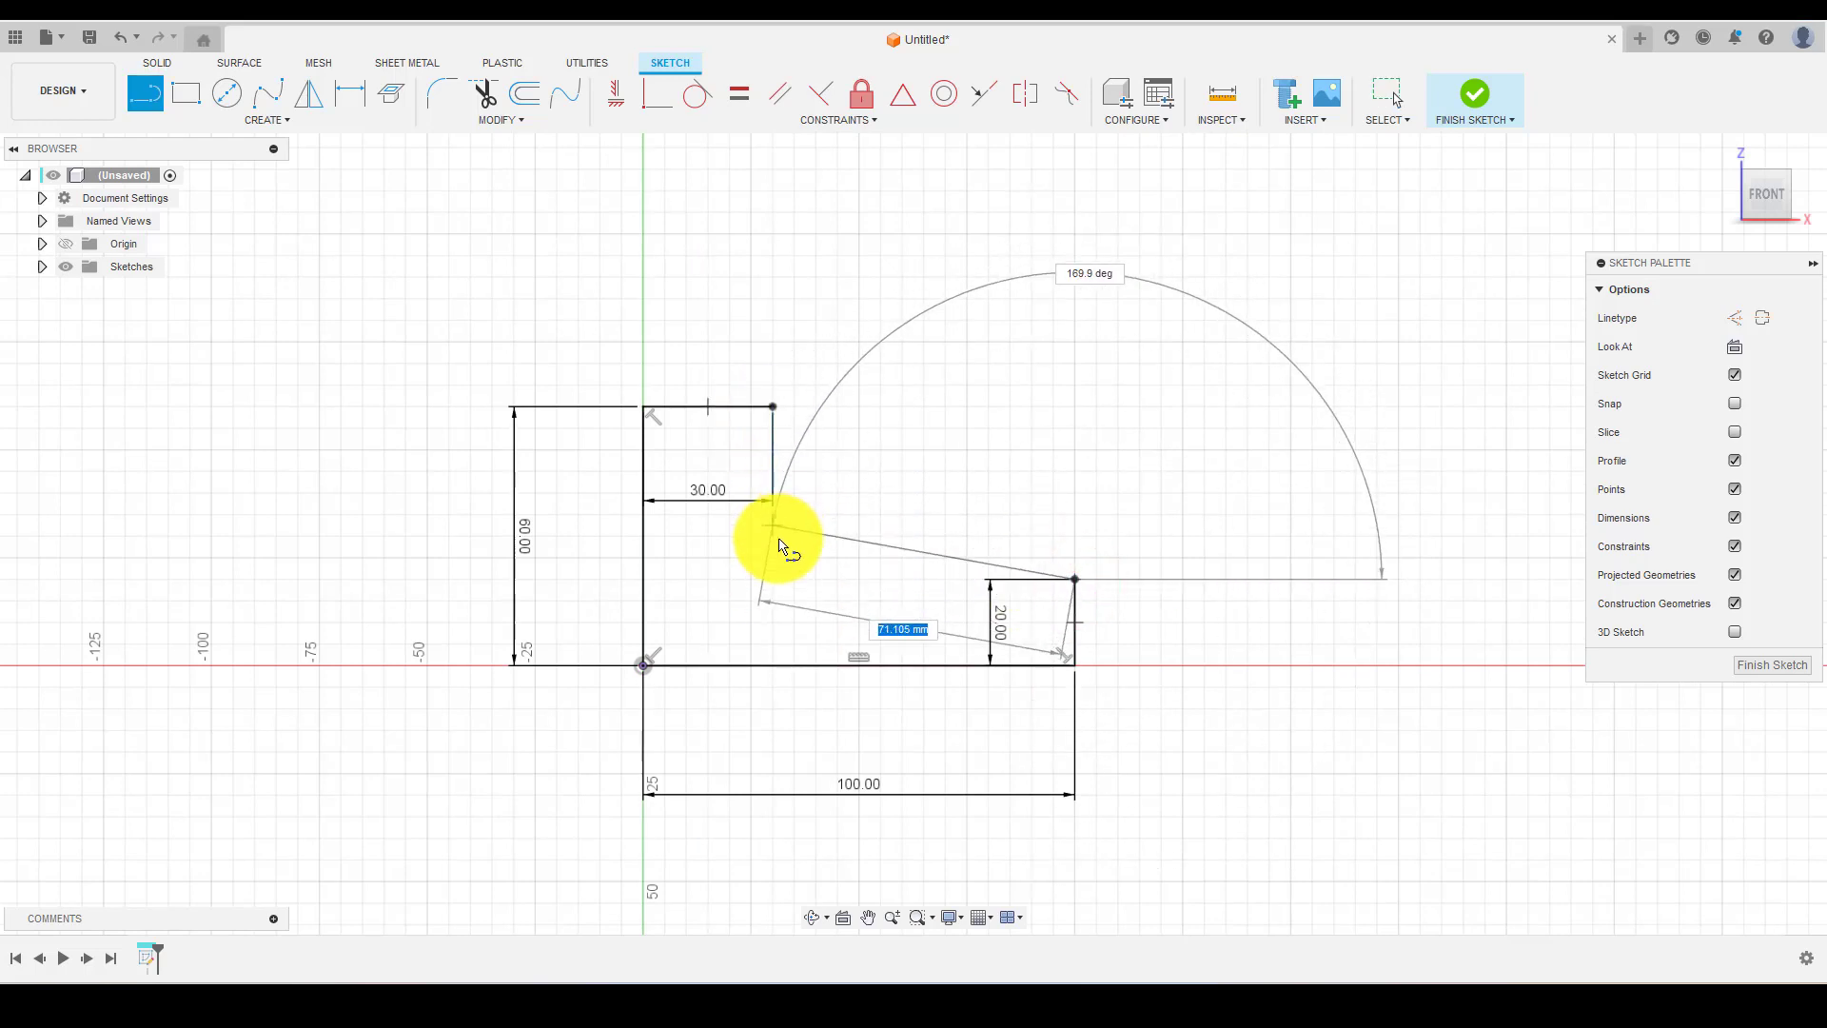
pyautogui.click(772, 578)
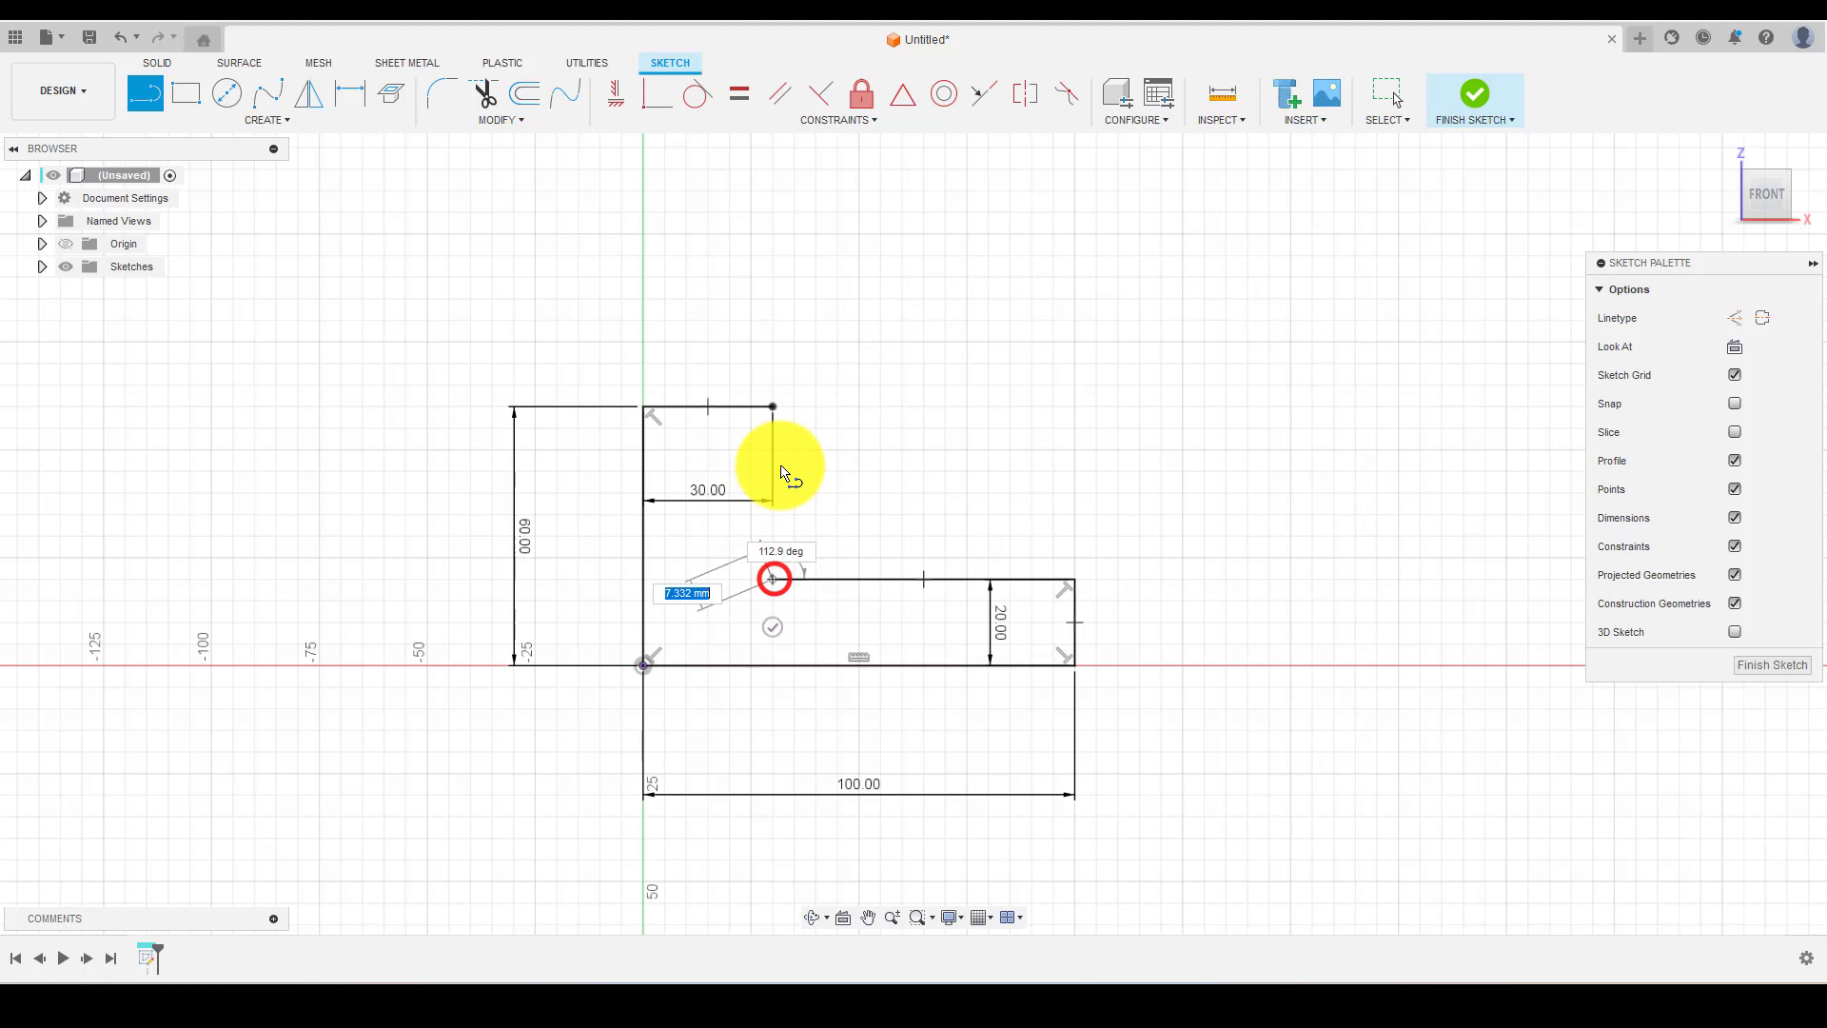
pyautogui.click(773, 407)
pyautogui.press('Escape')
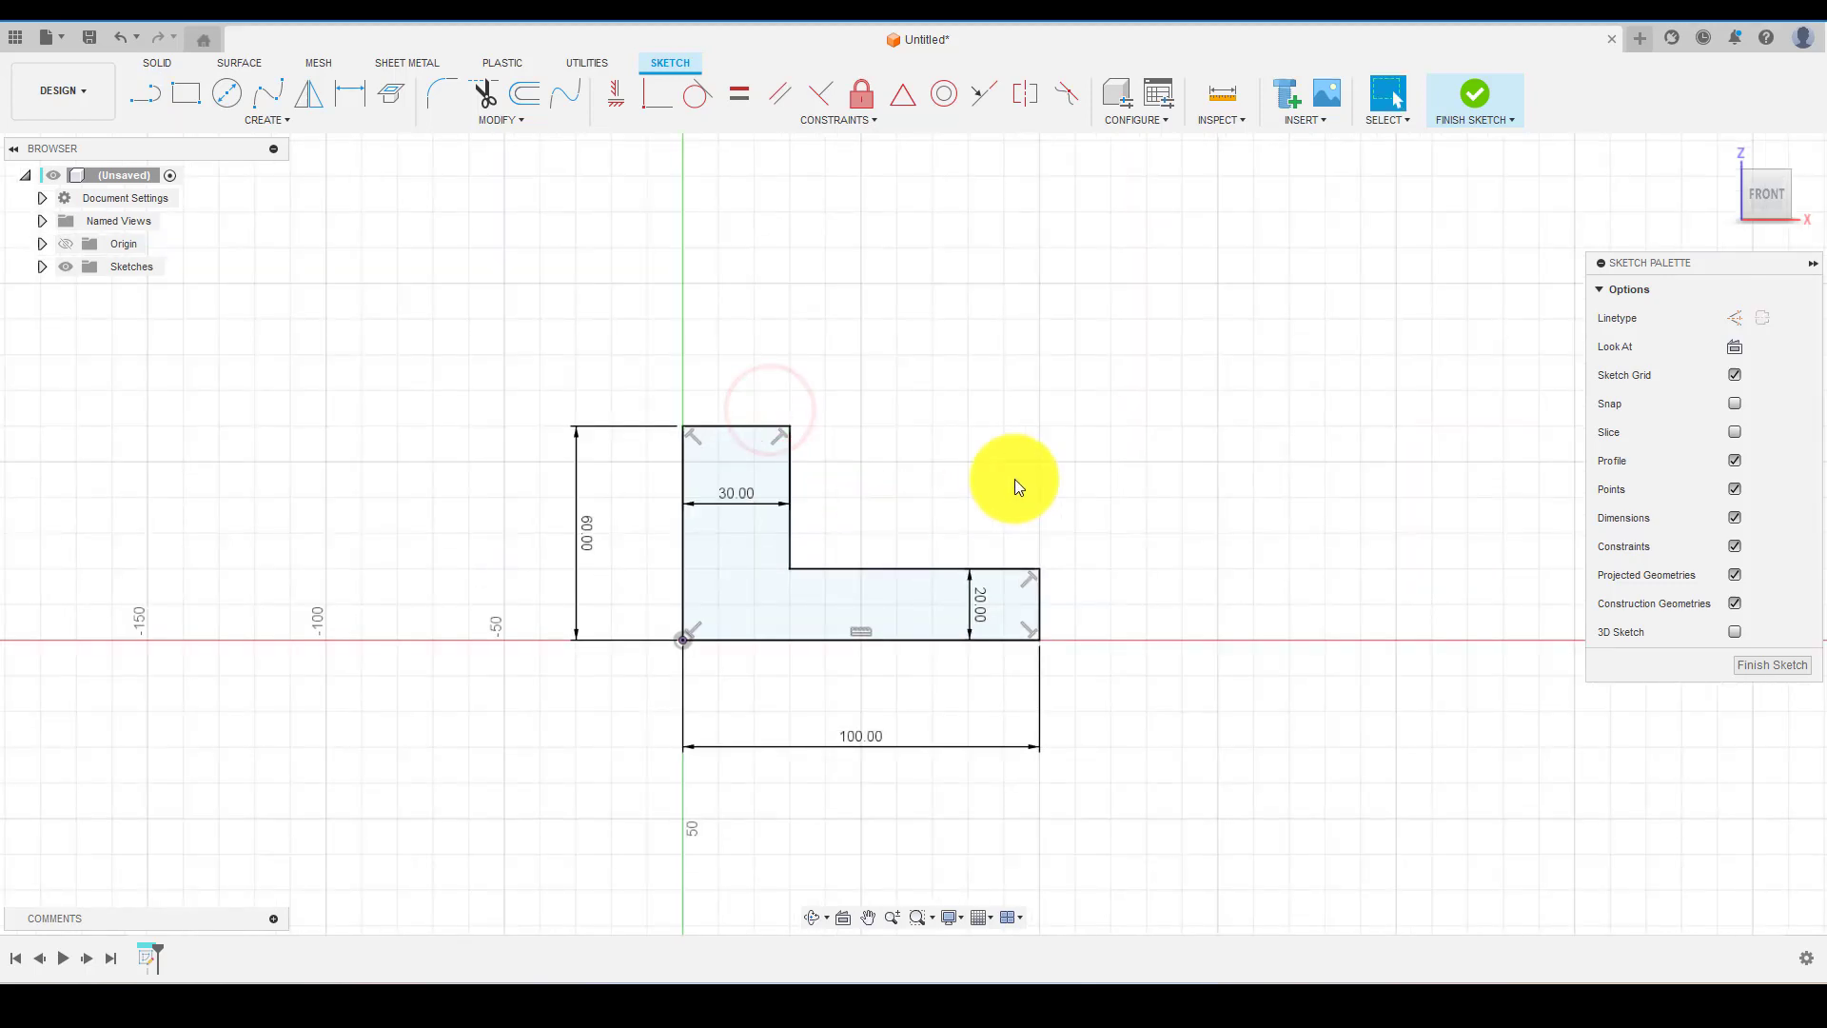
# - Extrude the L-shaped profile 50 mm to one side as a new body
pyautogui.keyDown('shift'); pyautogui.moveTo(1011, 481); pyautogui.dragTo(898, 536, button='middle'); pyautogui.keyUp('shift')
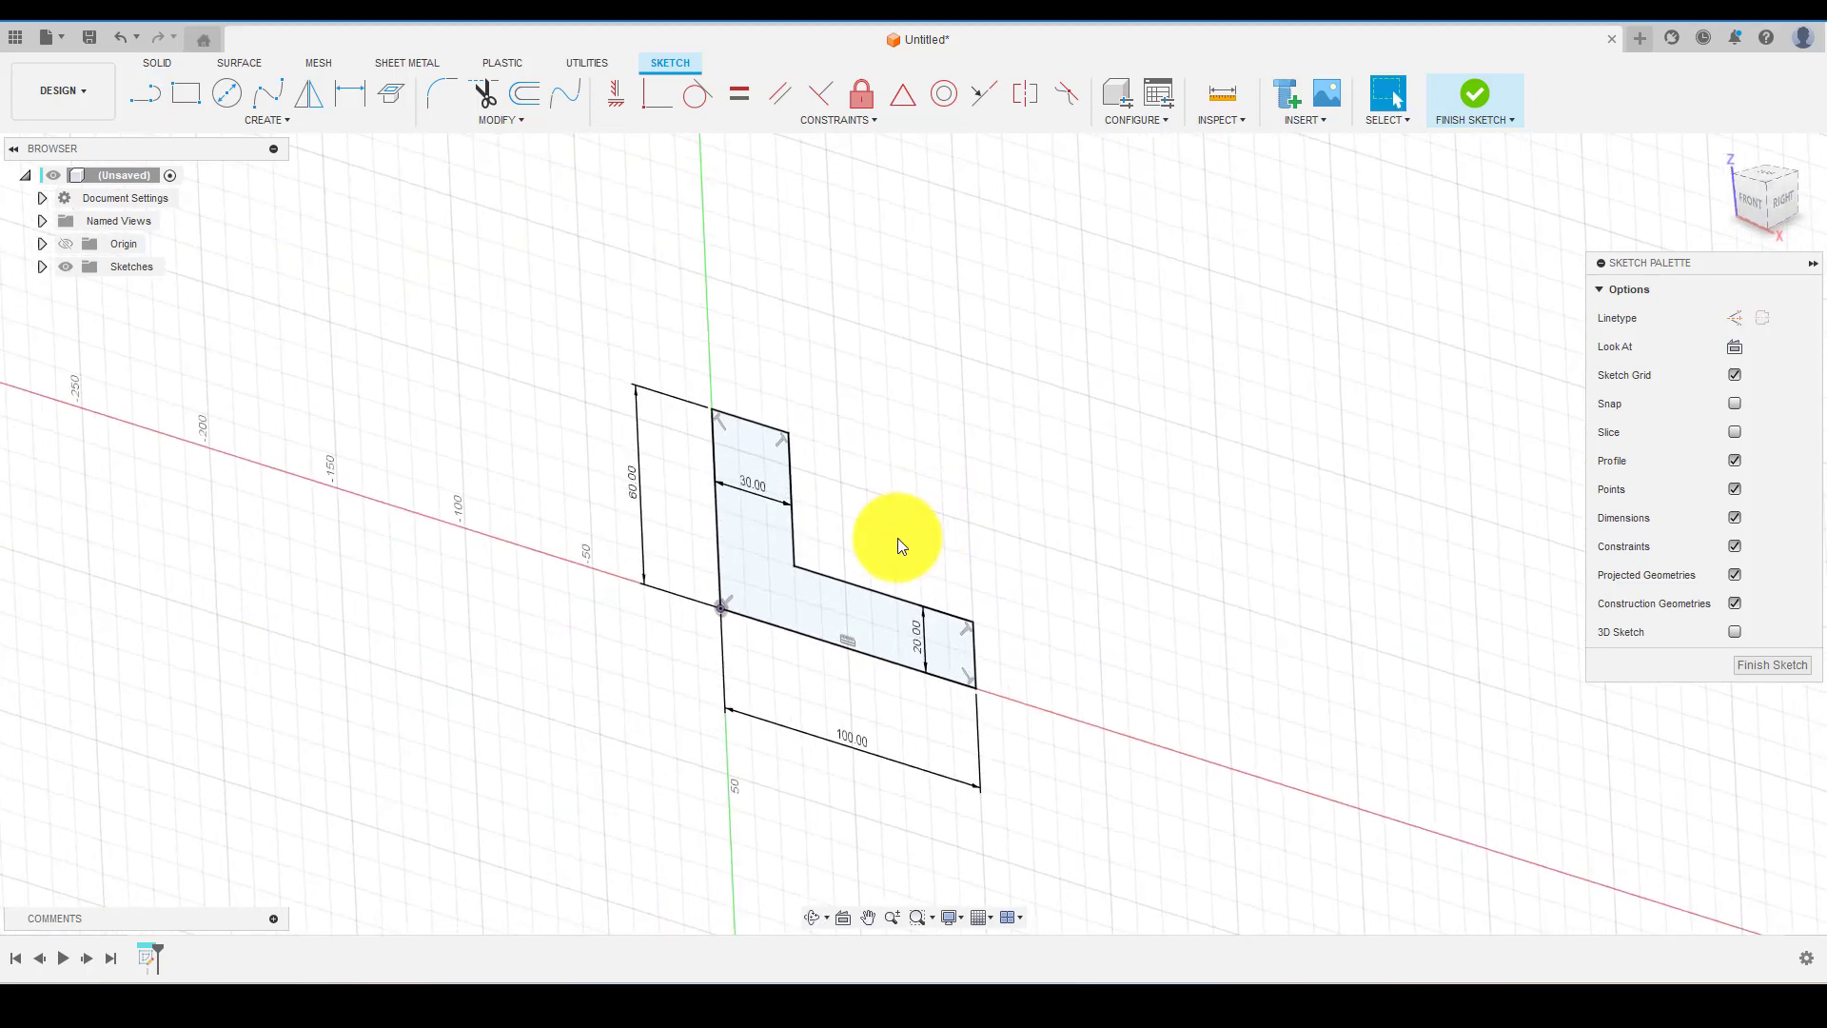
pyautogui.scroll(1, 806, 574)
pyautogui.click(790, 584)
pyautogui.write('e')
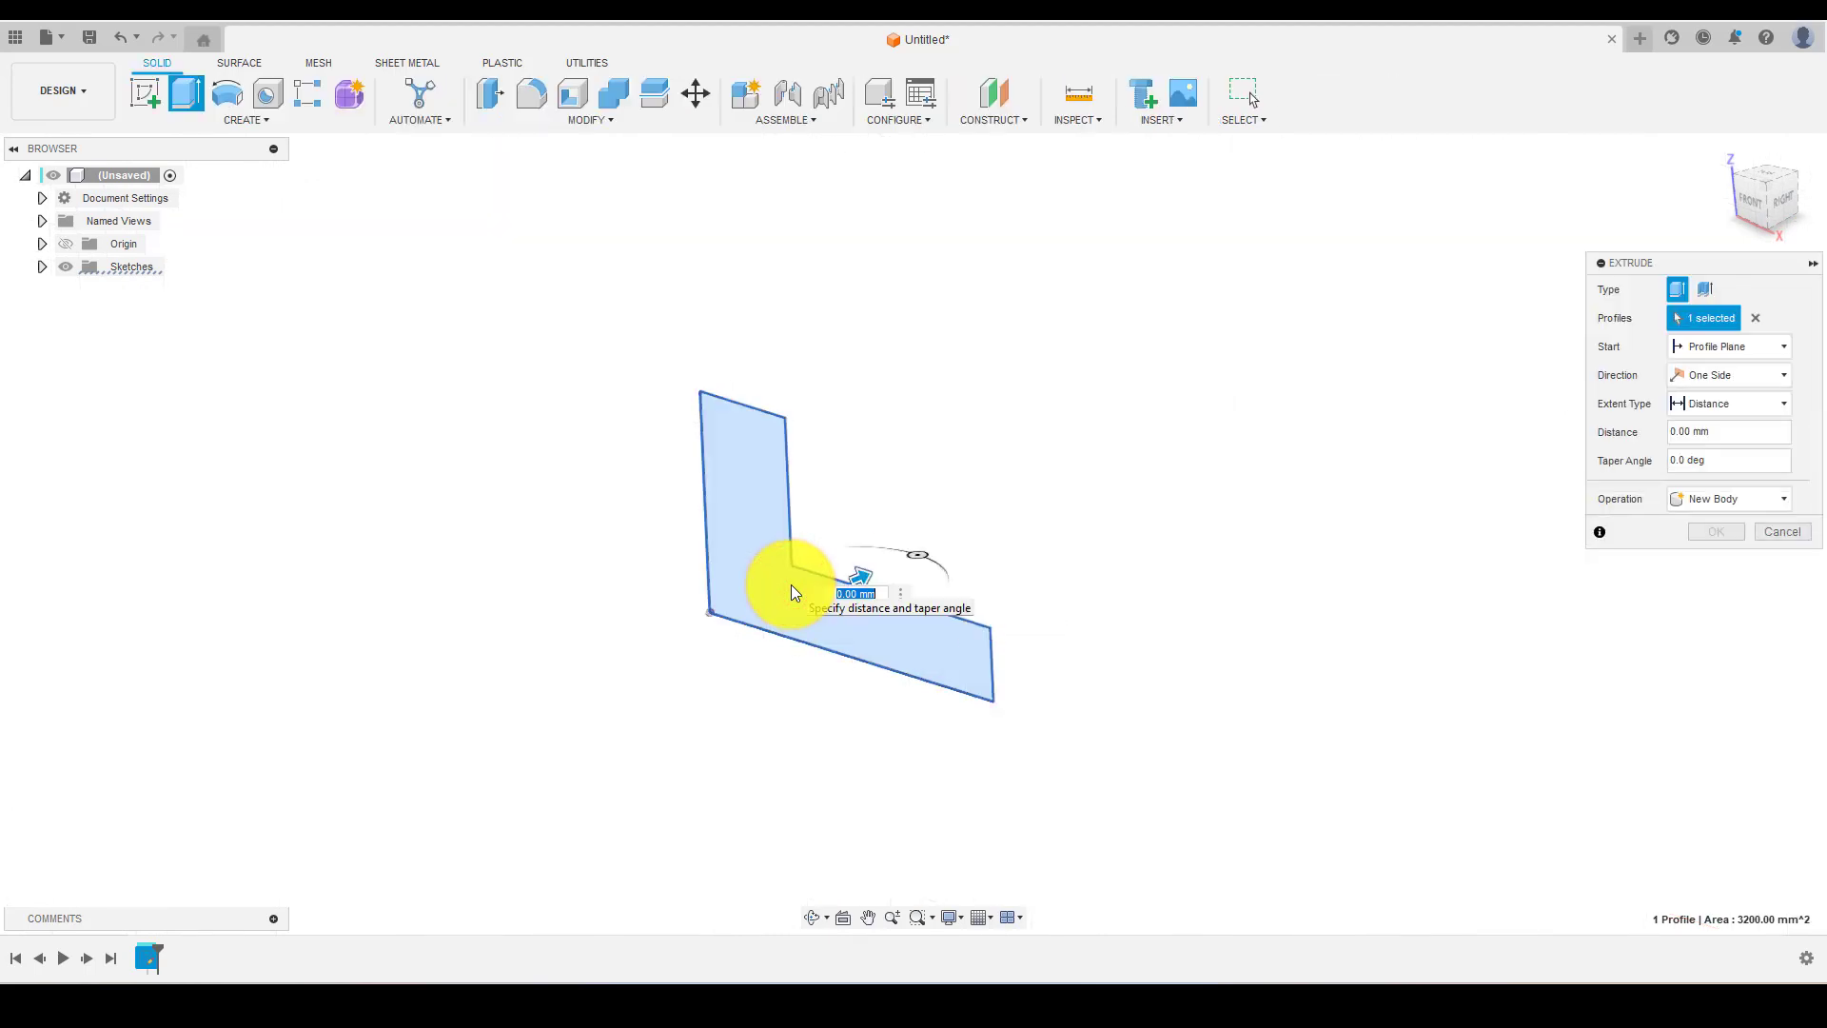
pyautogui.write('50')
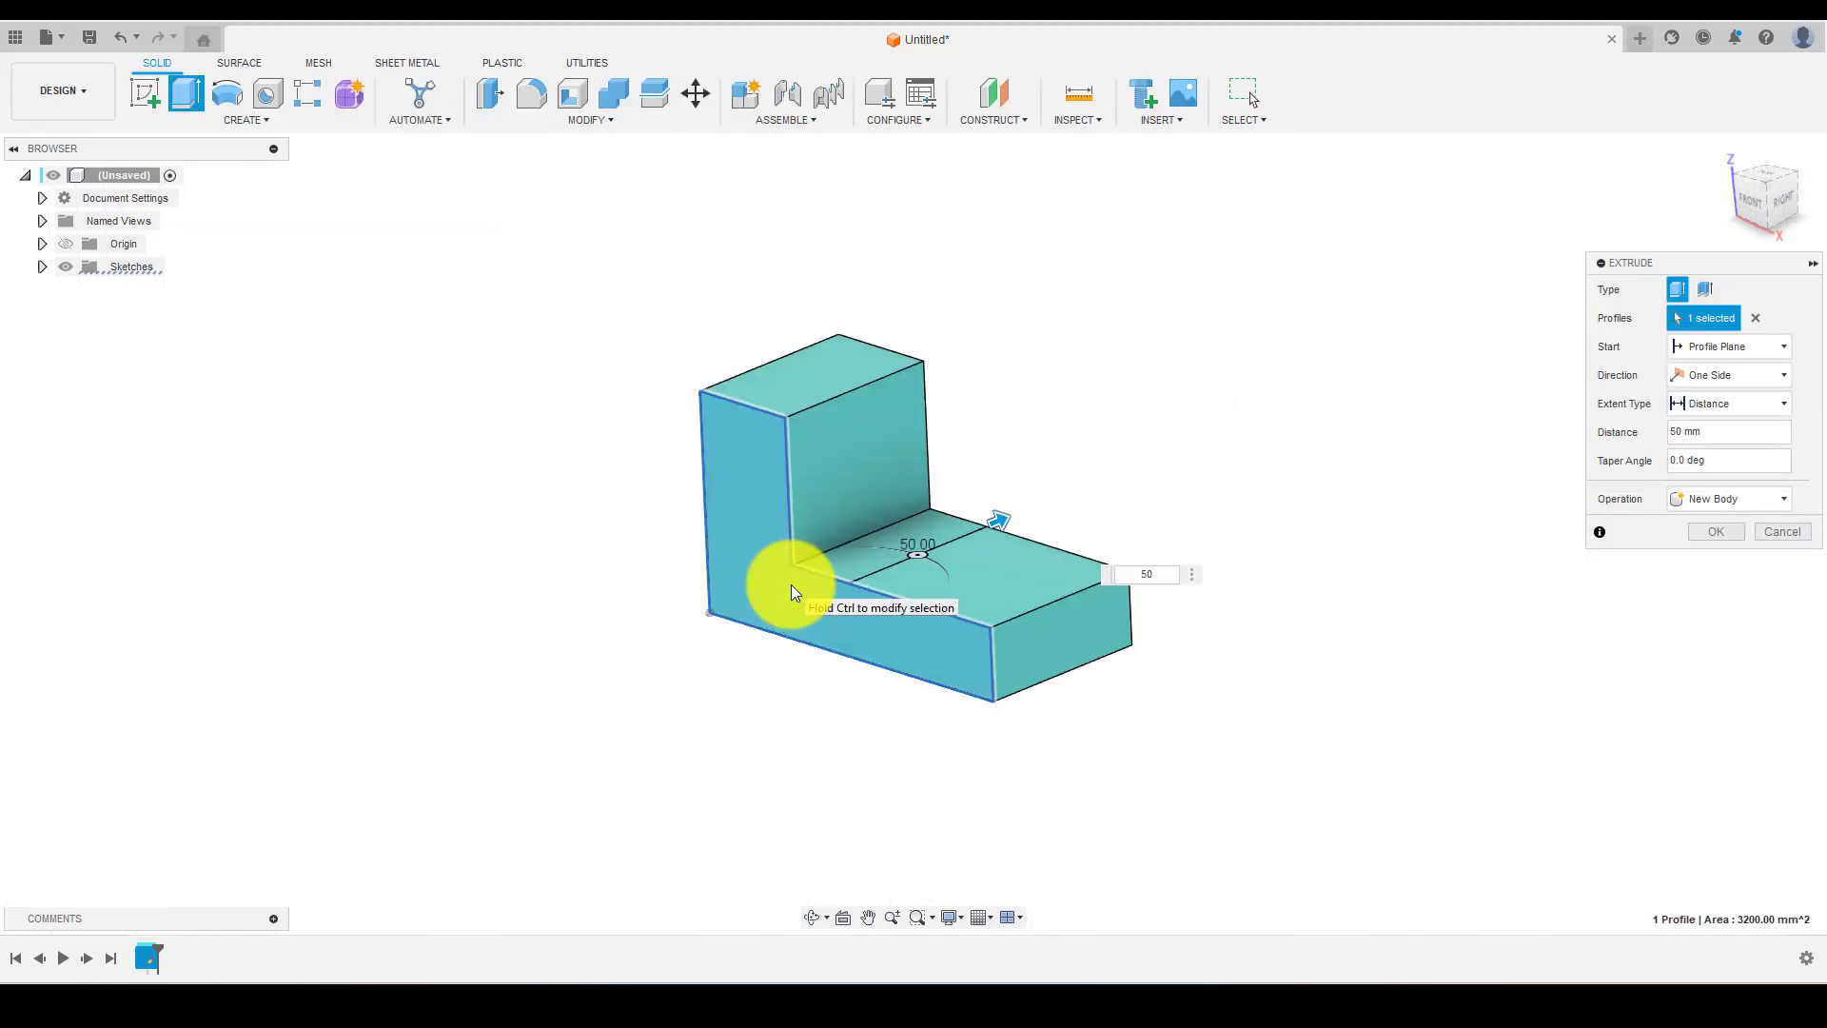
pyautogui.press('Return')
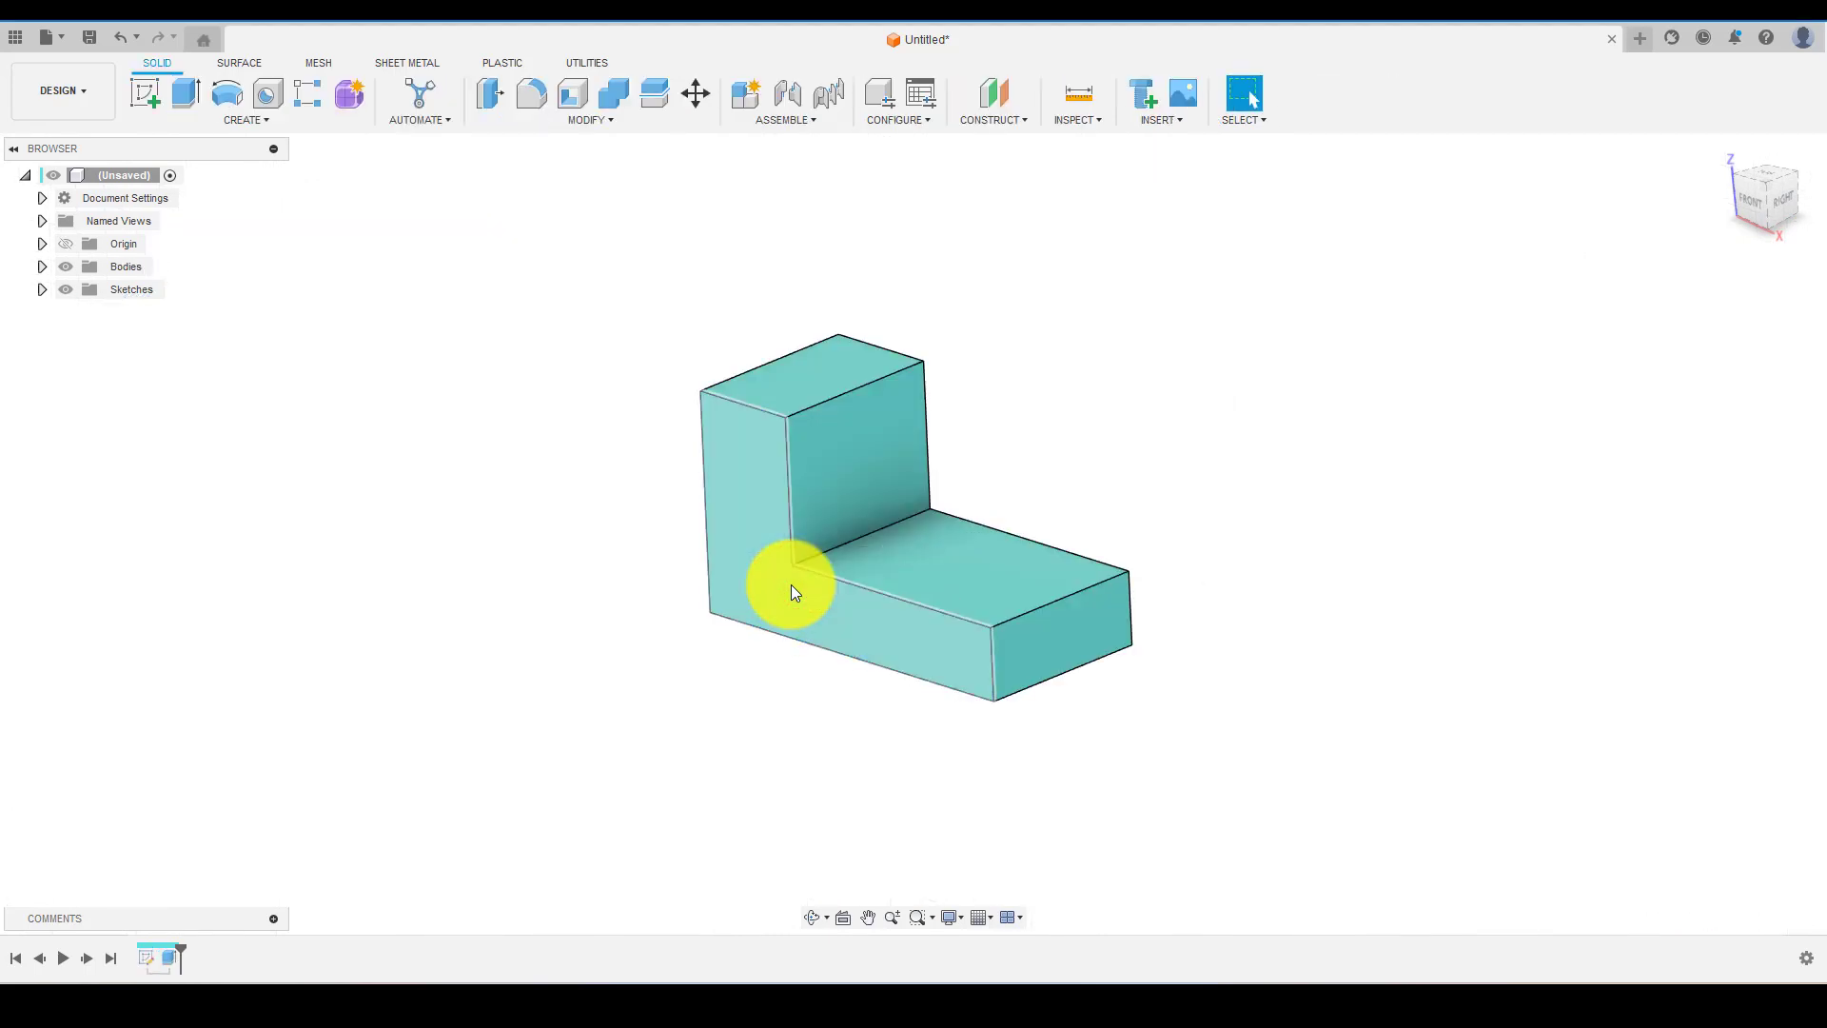
# - Start a sketch on the top face of the bracket's tall upright block
pyautogui.scroll(2, 820, 516)
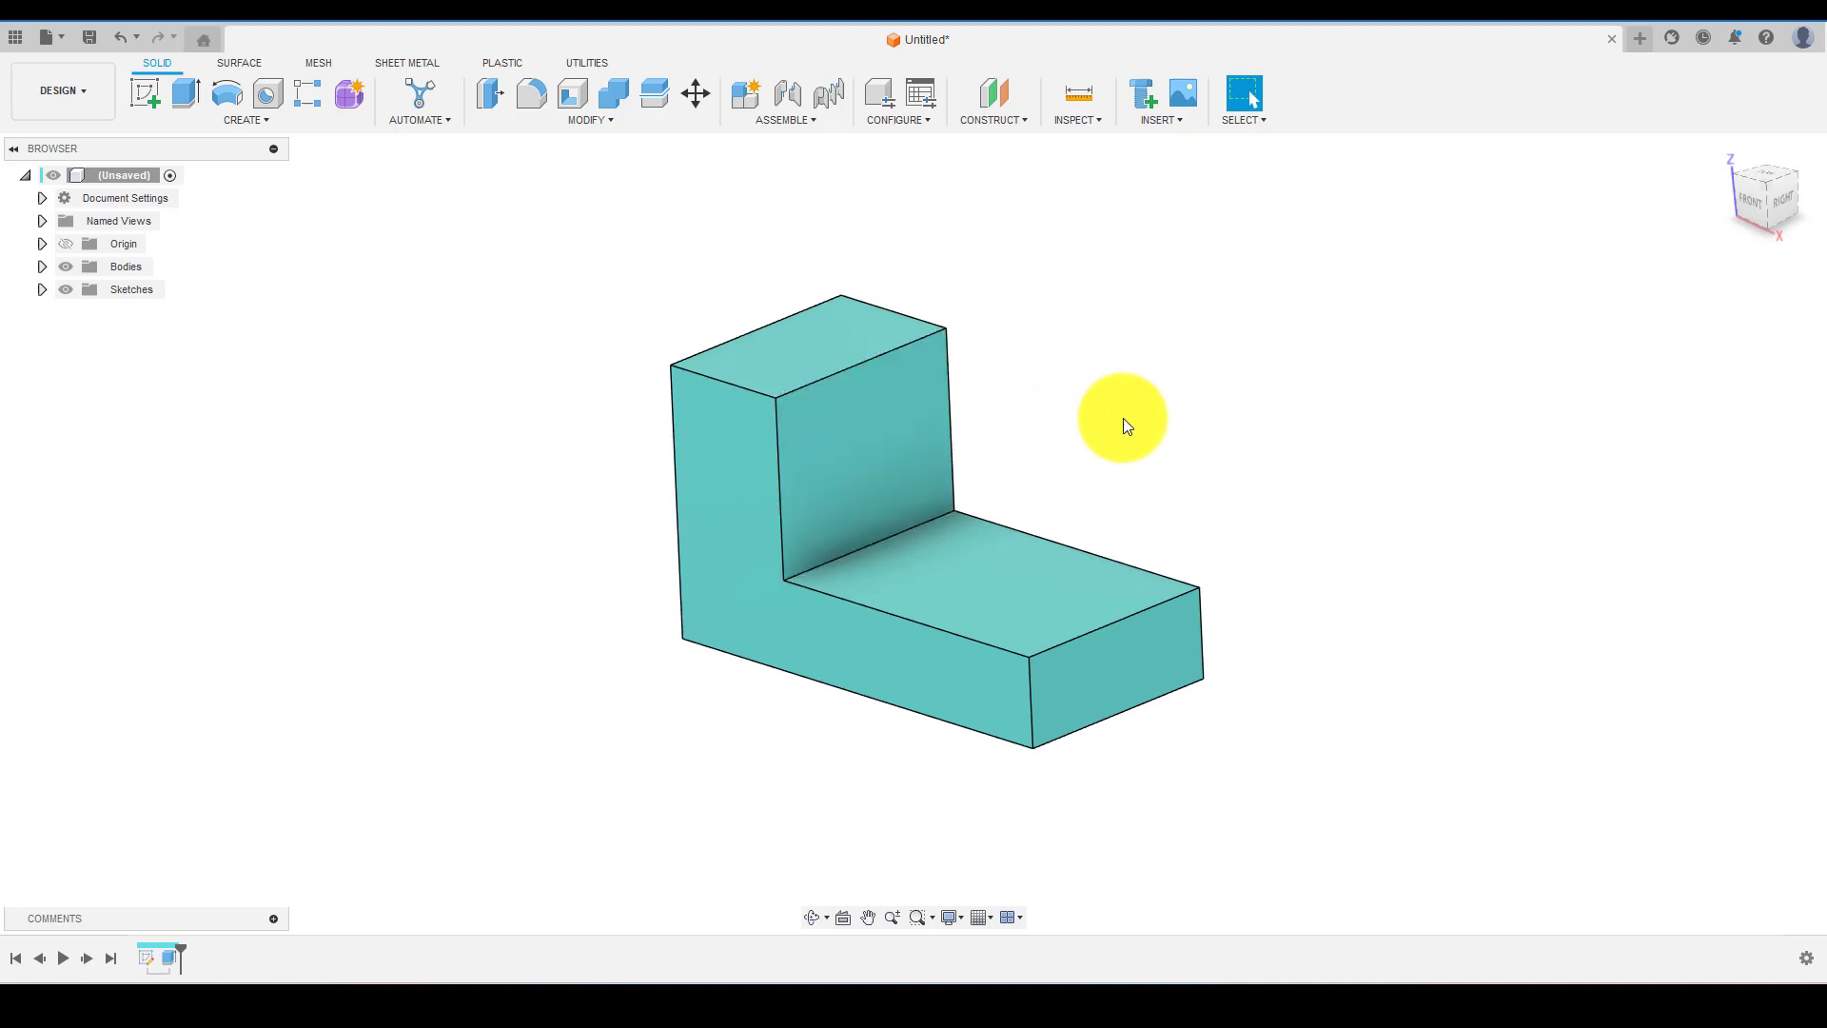
pyautogui.keyDown('shift'); pyautogui.moveTo(1169, 433); pyautogui.dragTo(818, 464, button='middle'); pyautogui.keyUp('shift')
pyautogui.click(791, 443)
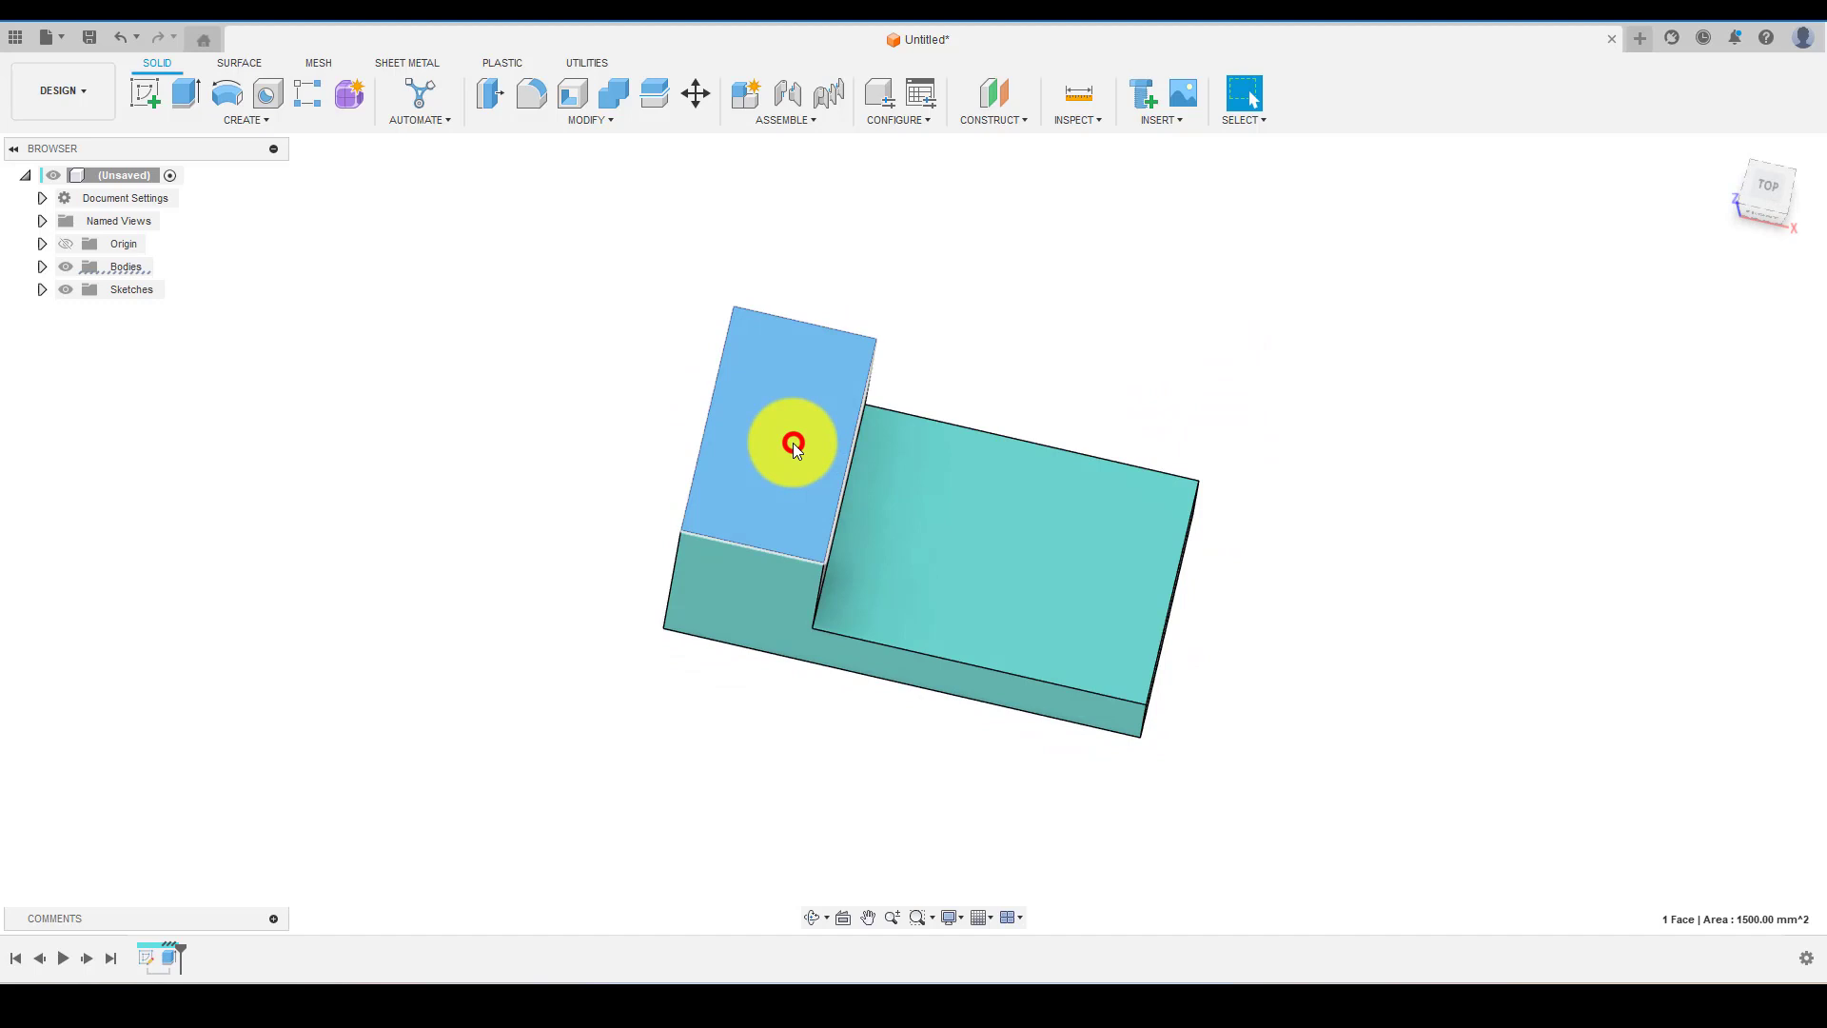
pyautogui.click(151, 101)
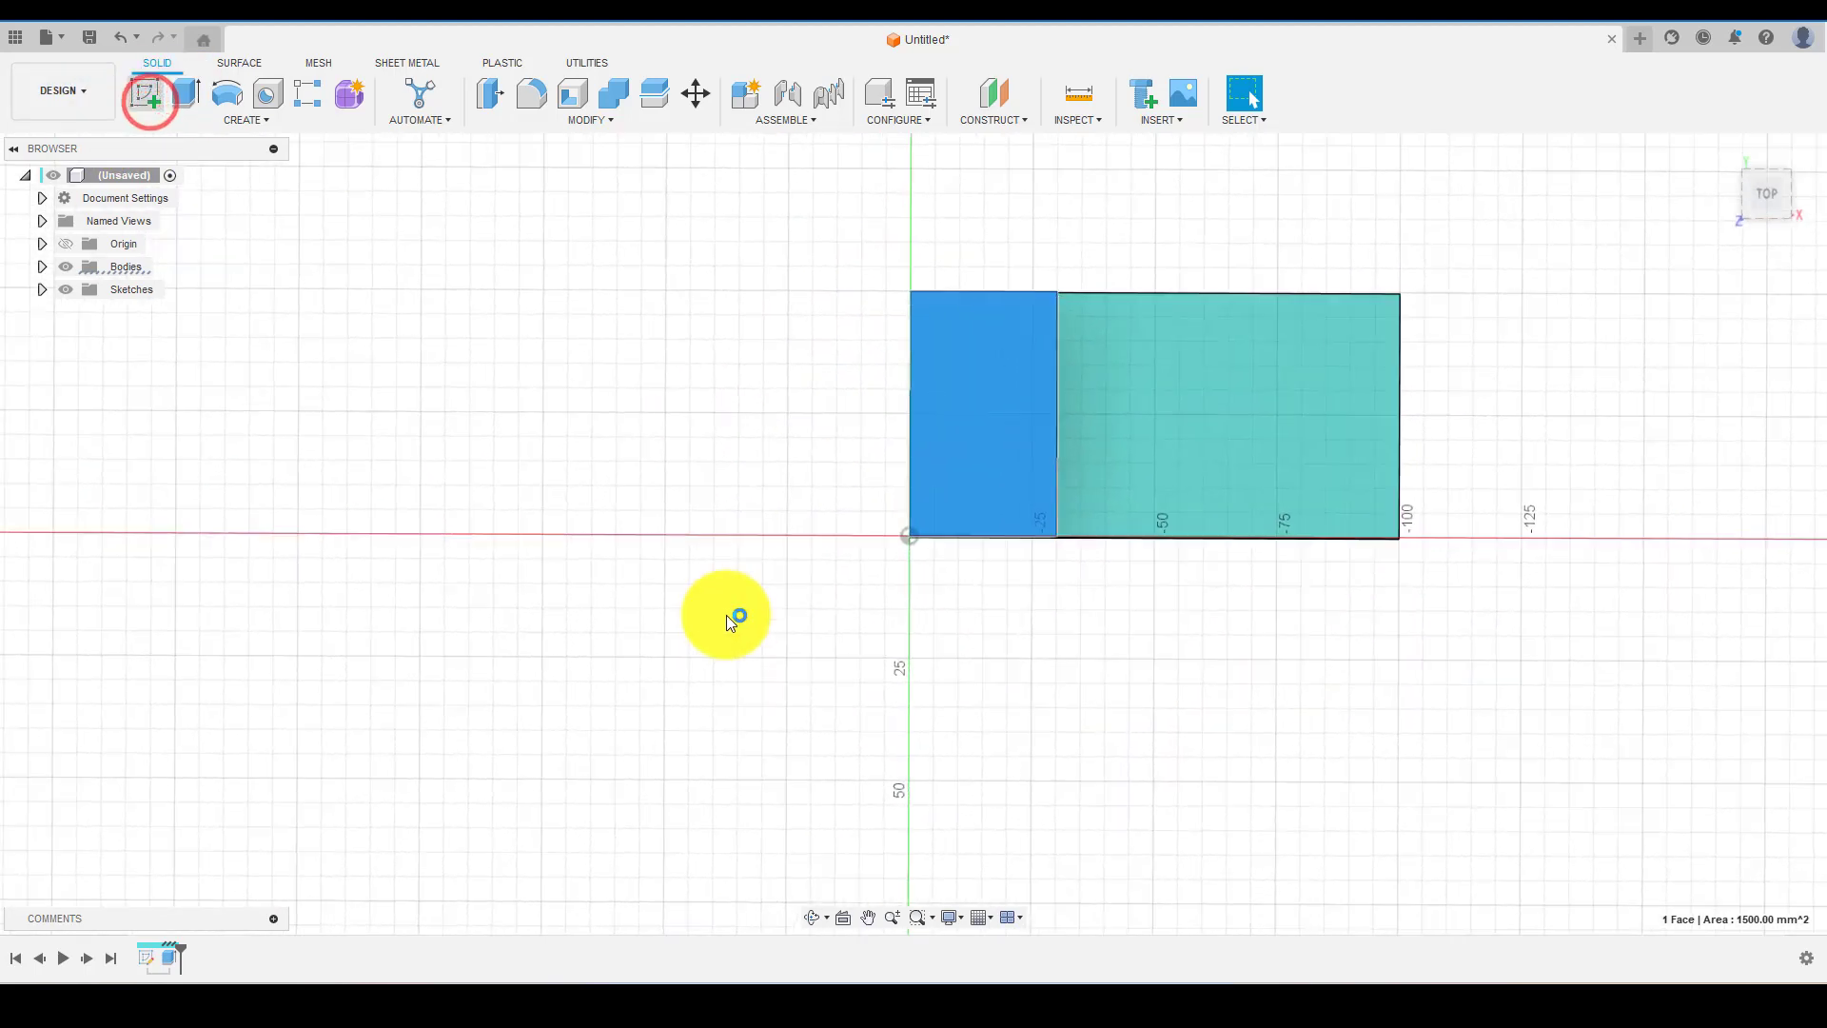
pyautogui.scroll(3, 1077, 390)
pyautogui.scroll(-1, 626, 570)
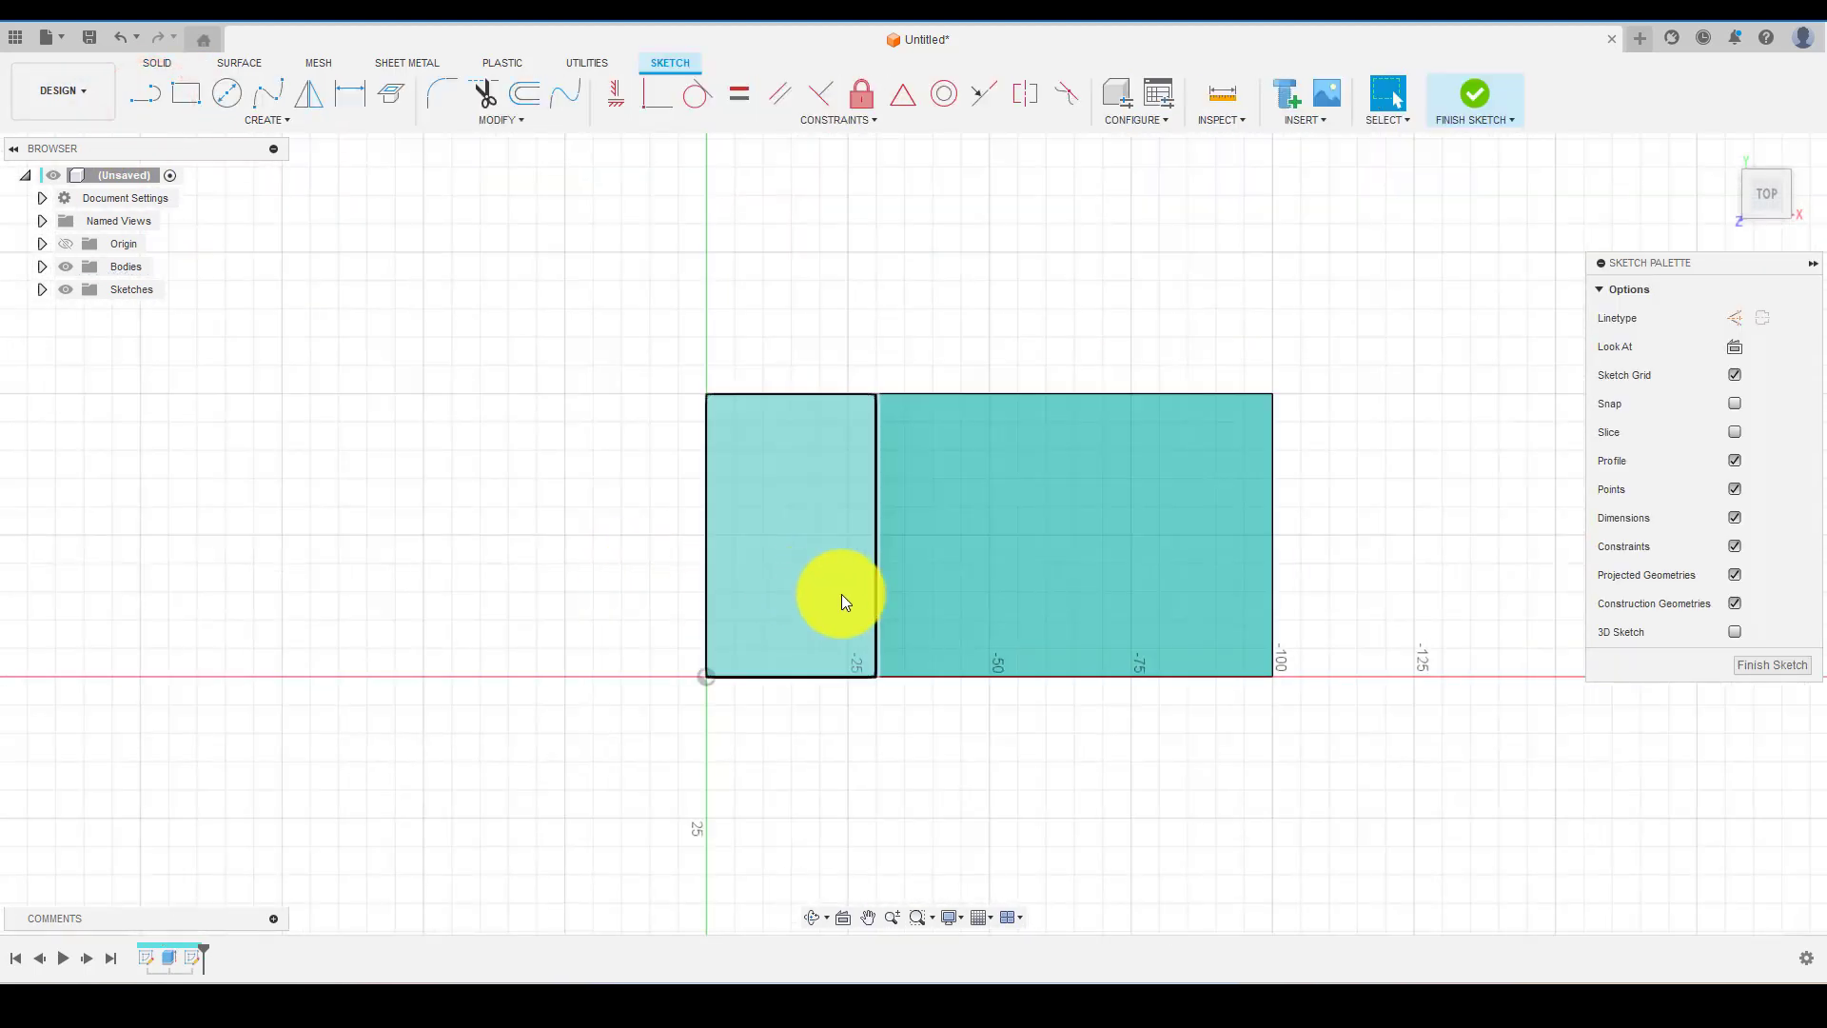
# - Offset the top face's front 30 mm edge inward by 10 mm
pyautogui.scroll(2, 847, 601)
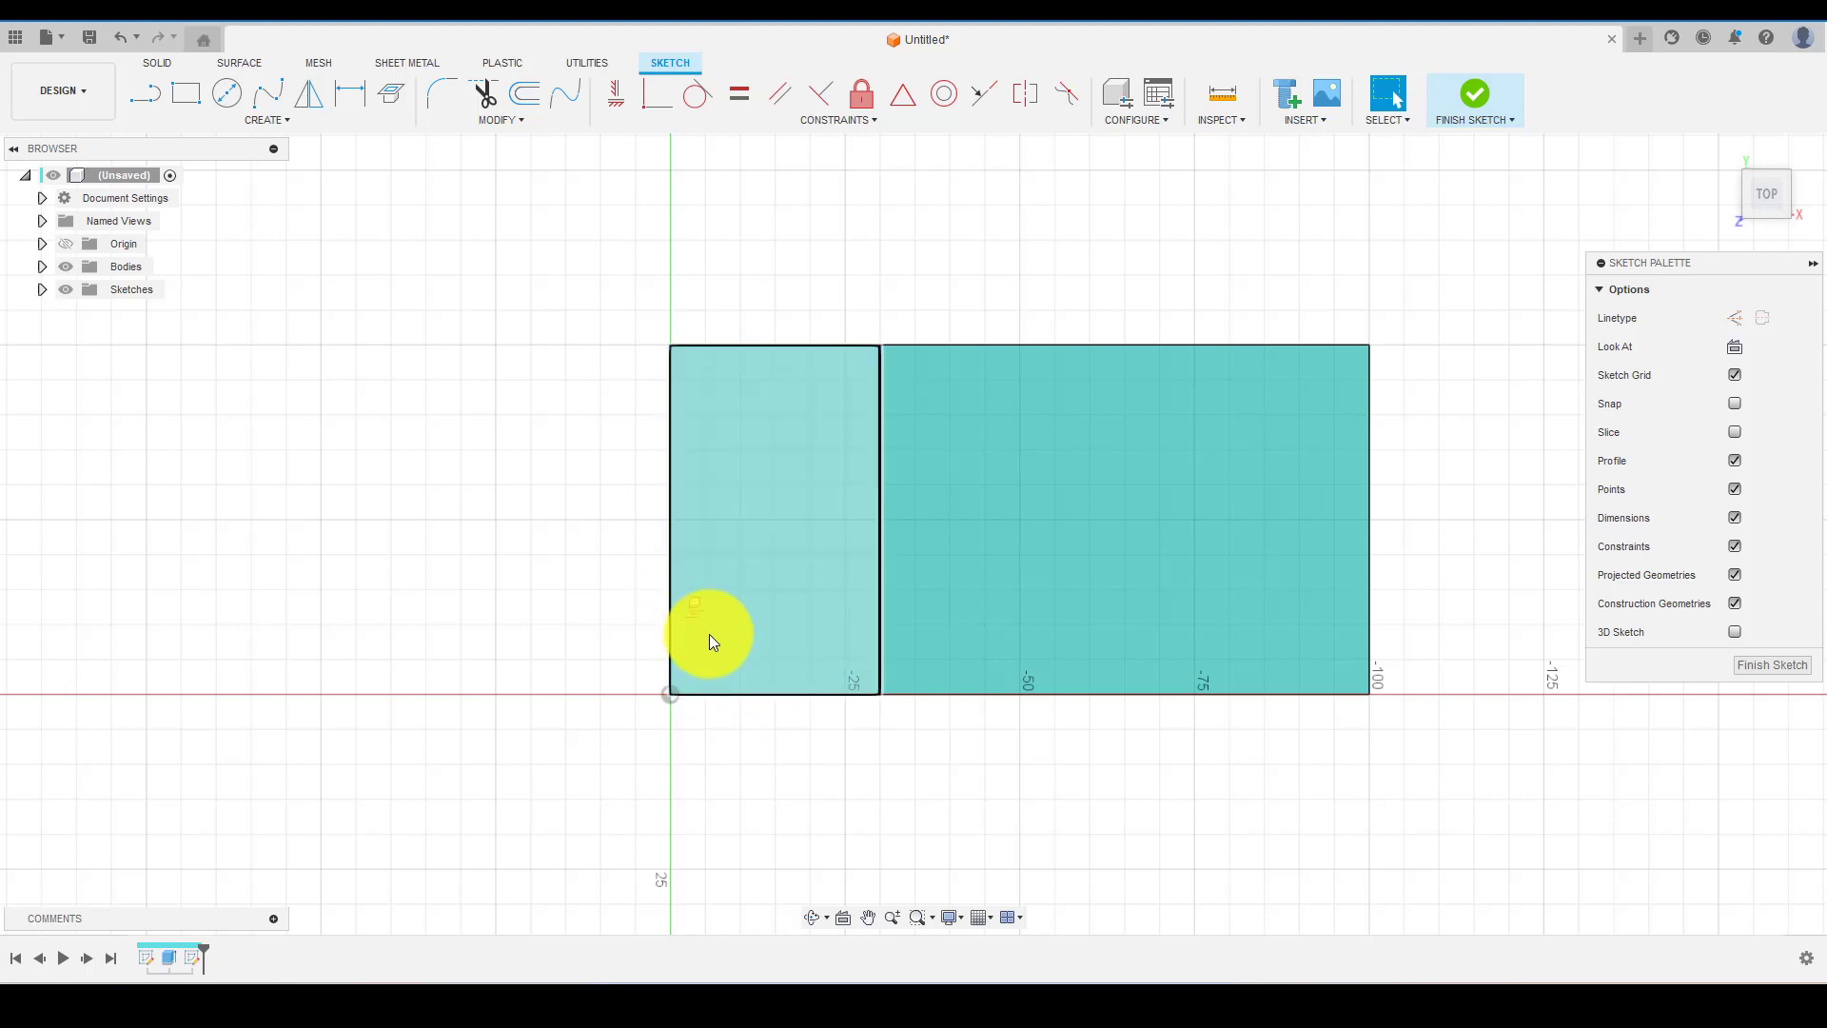
pyautogui.click(723, 695)
pyautogui.write('o15+20')
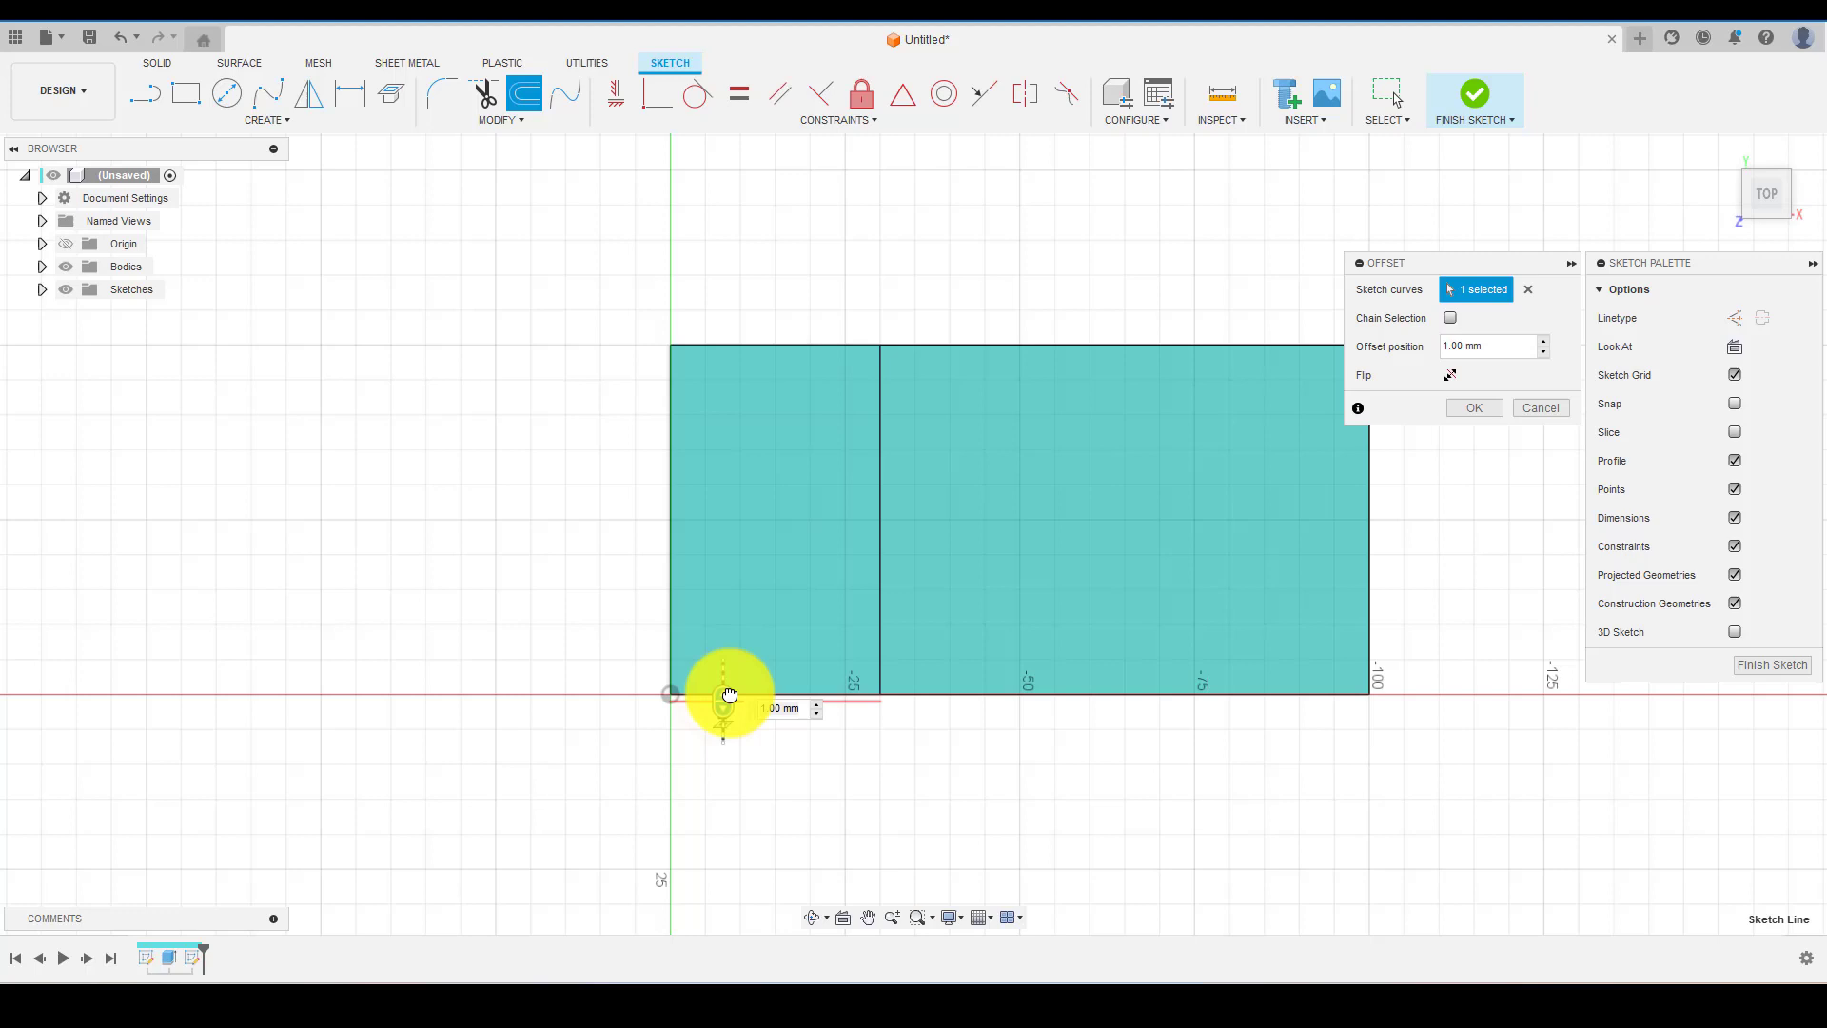
pyautogui.moveTo(727, 700); pyautogui.dragTo(728, 660)
pyautogui.write('-10')
pyautogui.press('Return')
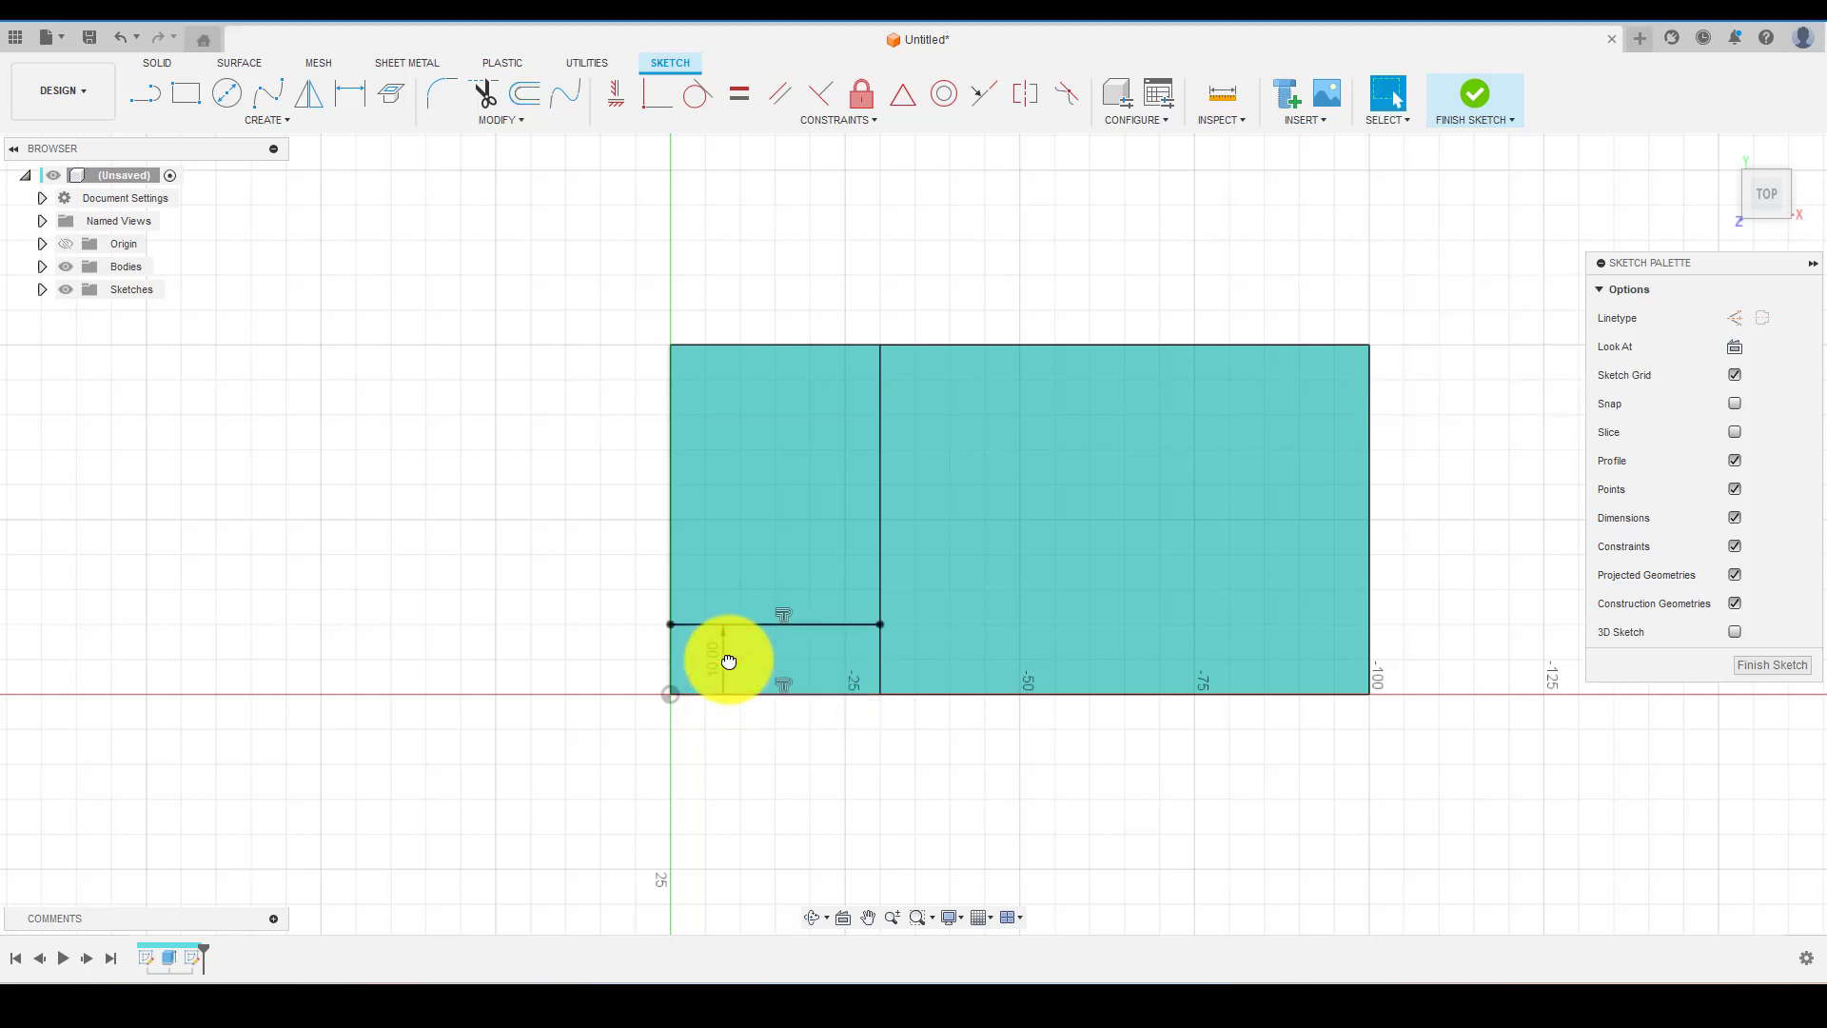
# - Offset the top face's rear 30 mm edge inward by 10 mm
pyautogui.click(771, 344)
pyautogui.click(775, 345)
pyautogui.write('o')
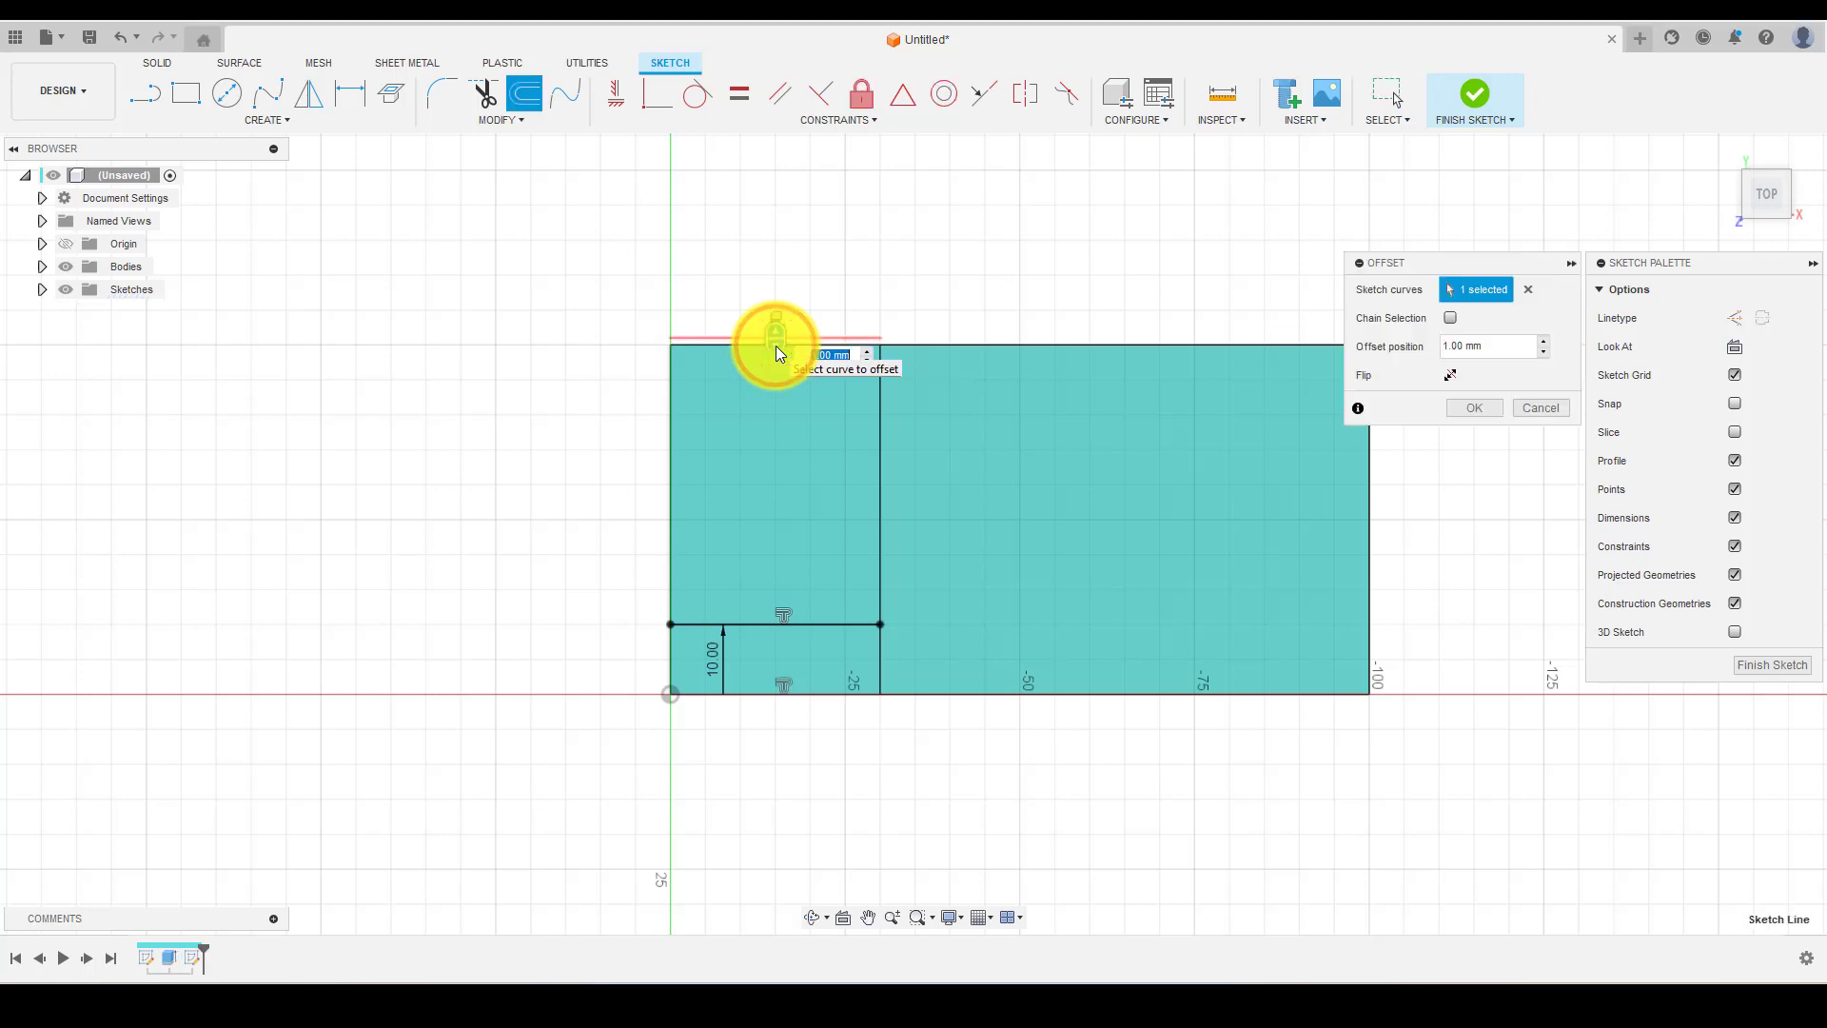
pyautogui.write('10')
pyautogui.press('Return')
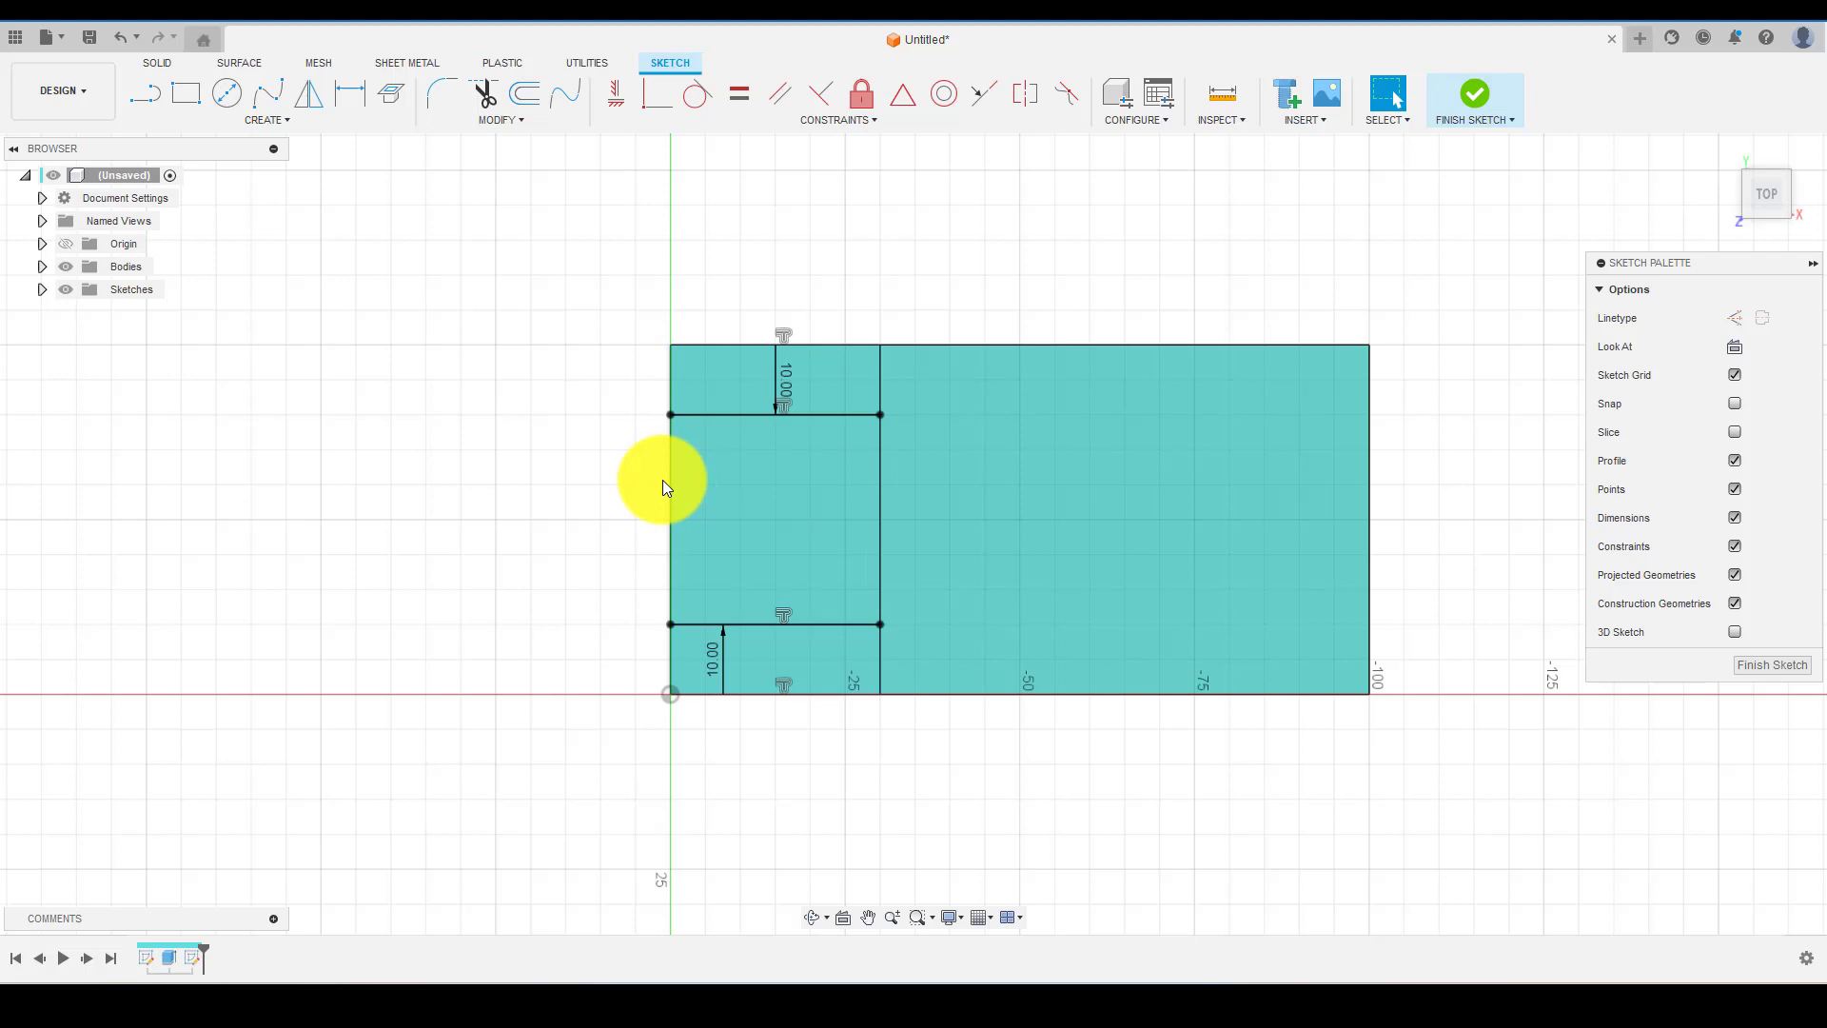
# - Draw a 30 mm diameter circle centred on the midpoint of the upright's outer edge and trim off the half outside the face
pyautogui.press('c')
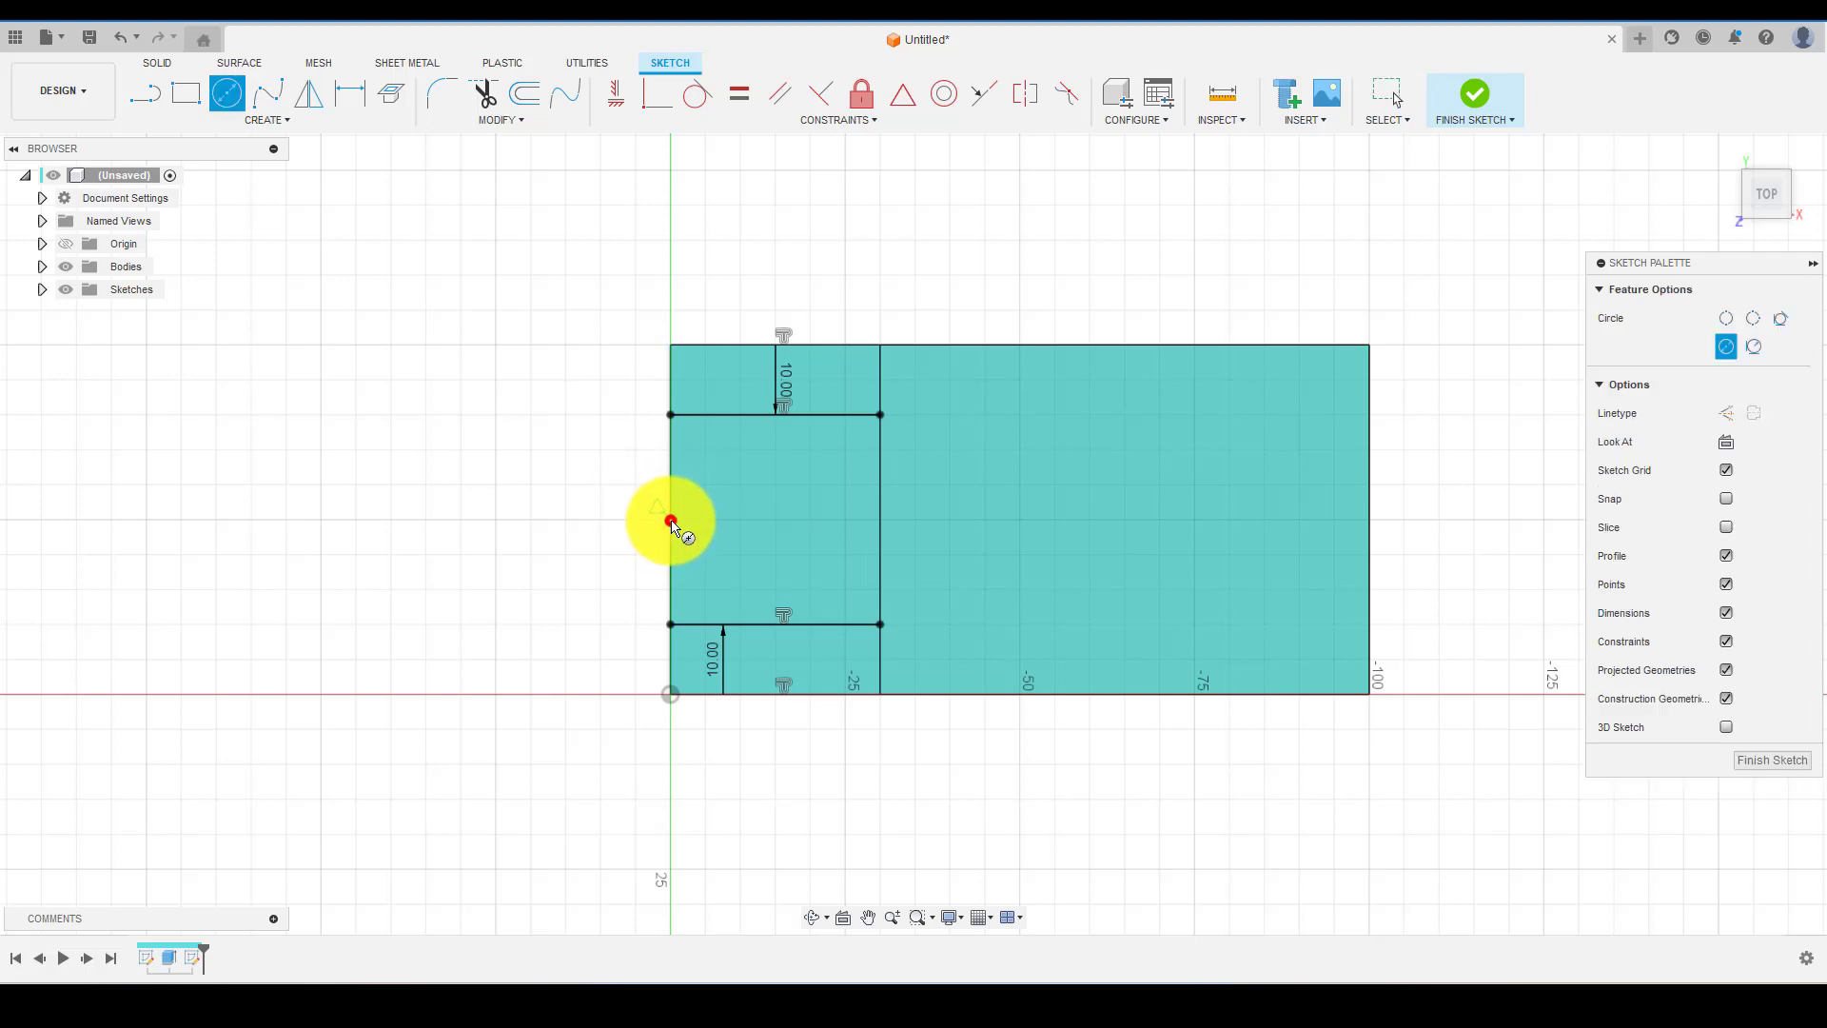
pyautogui.click(670, 520)
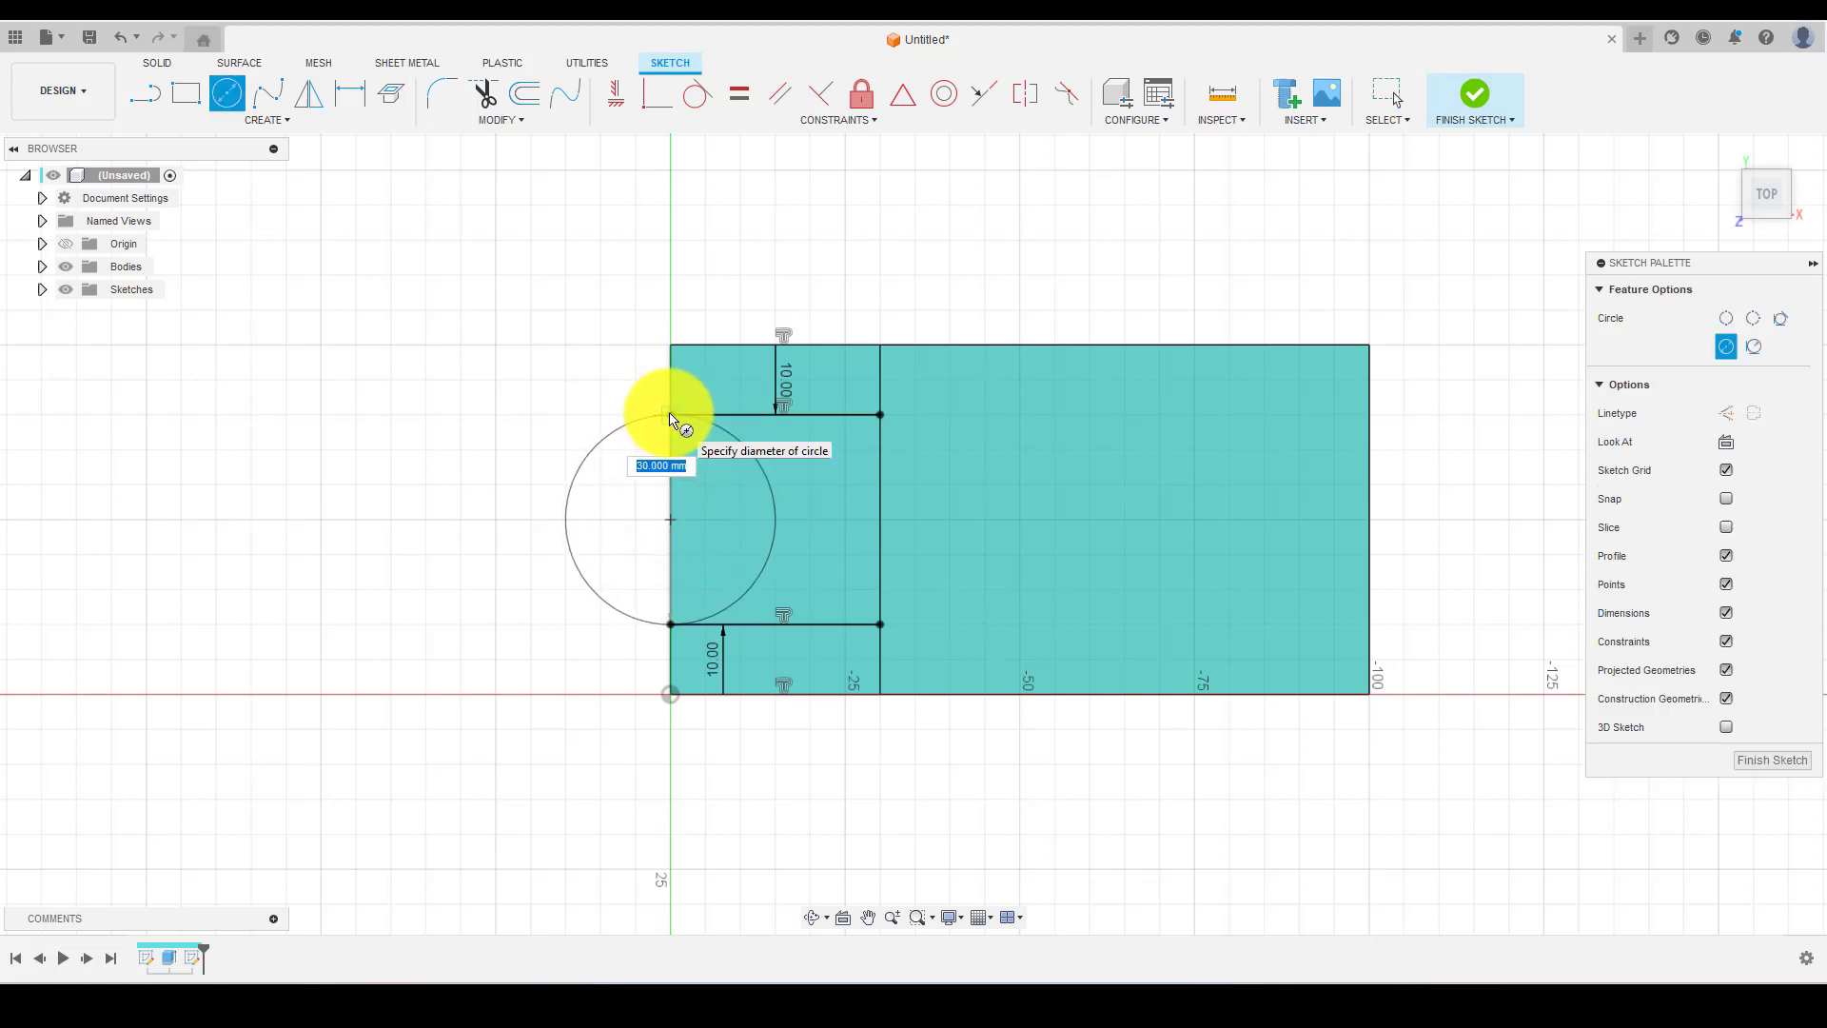
pyautogui.click(670, 419)
pyautogui.press('Escape')
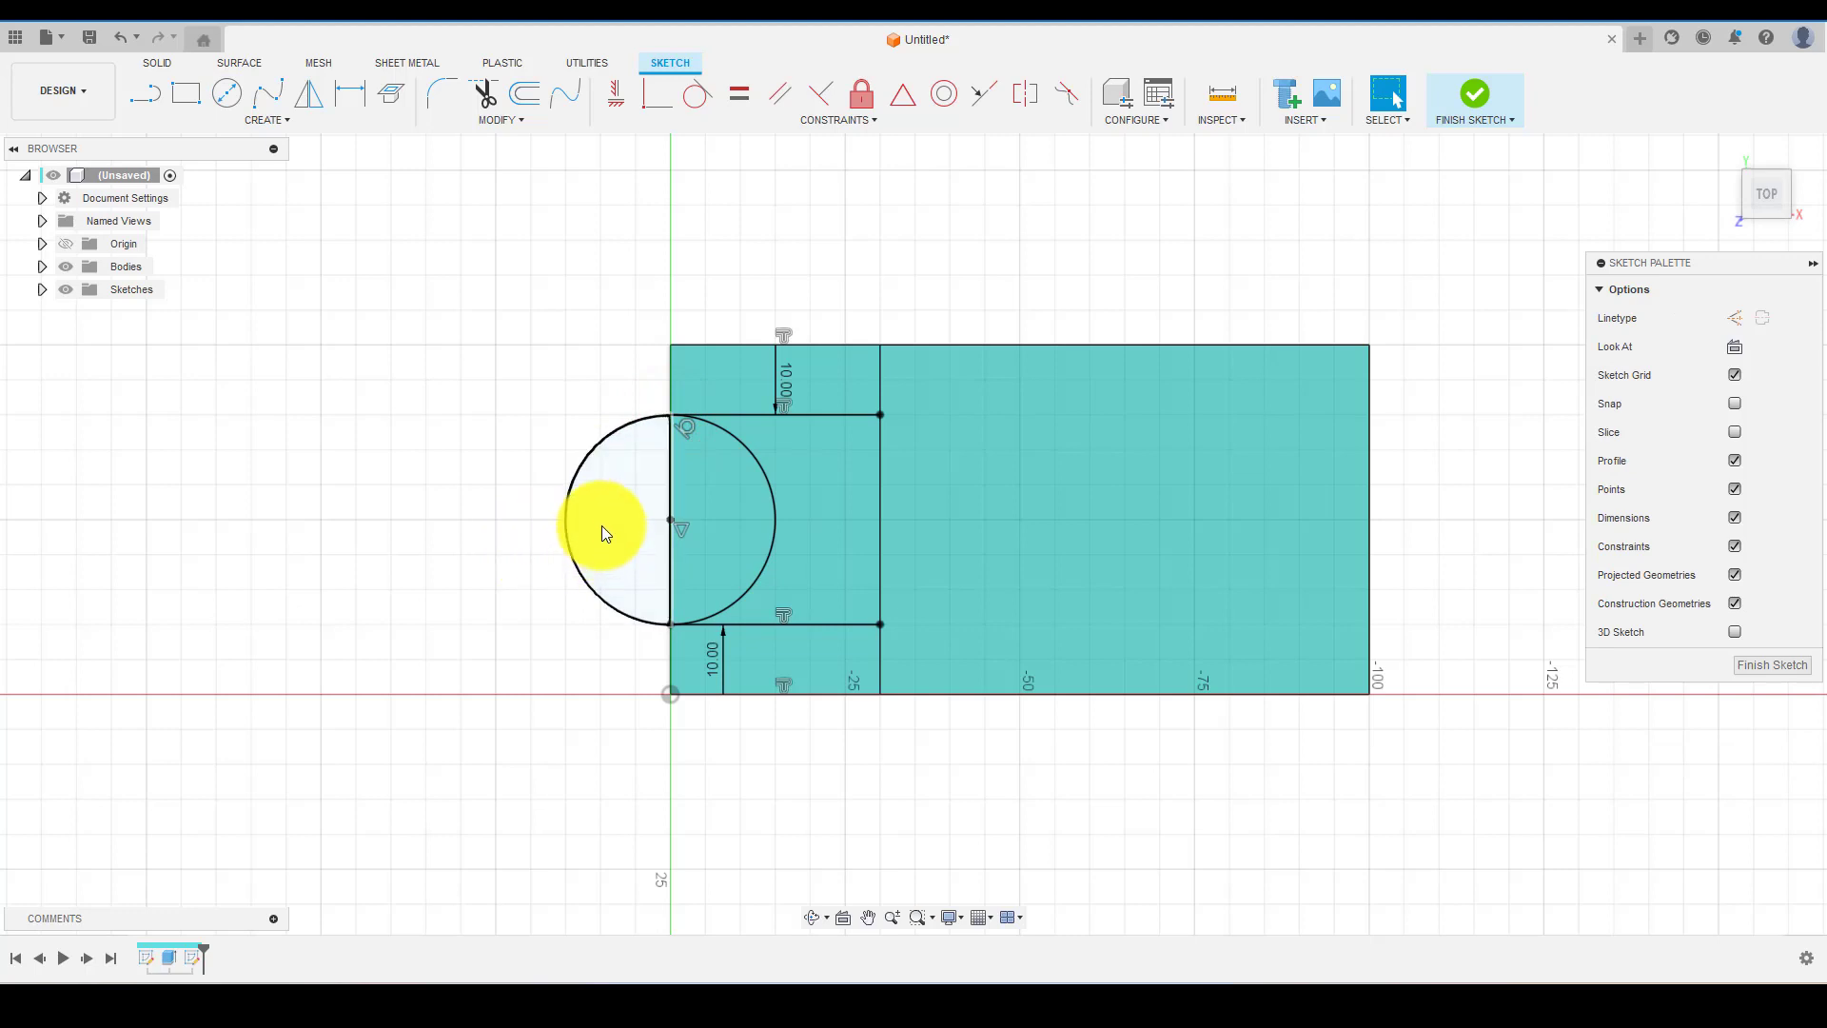
pyautogui.press('t')
pyautogui.click(565, 520)
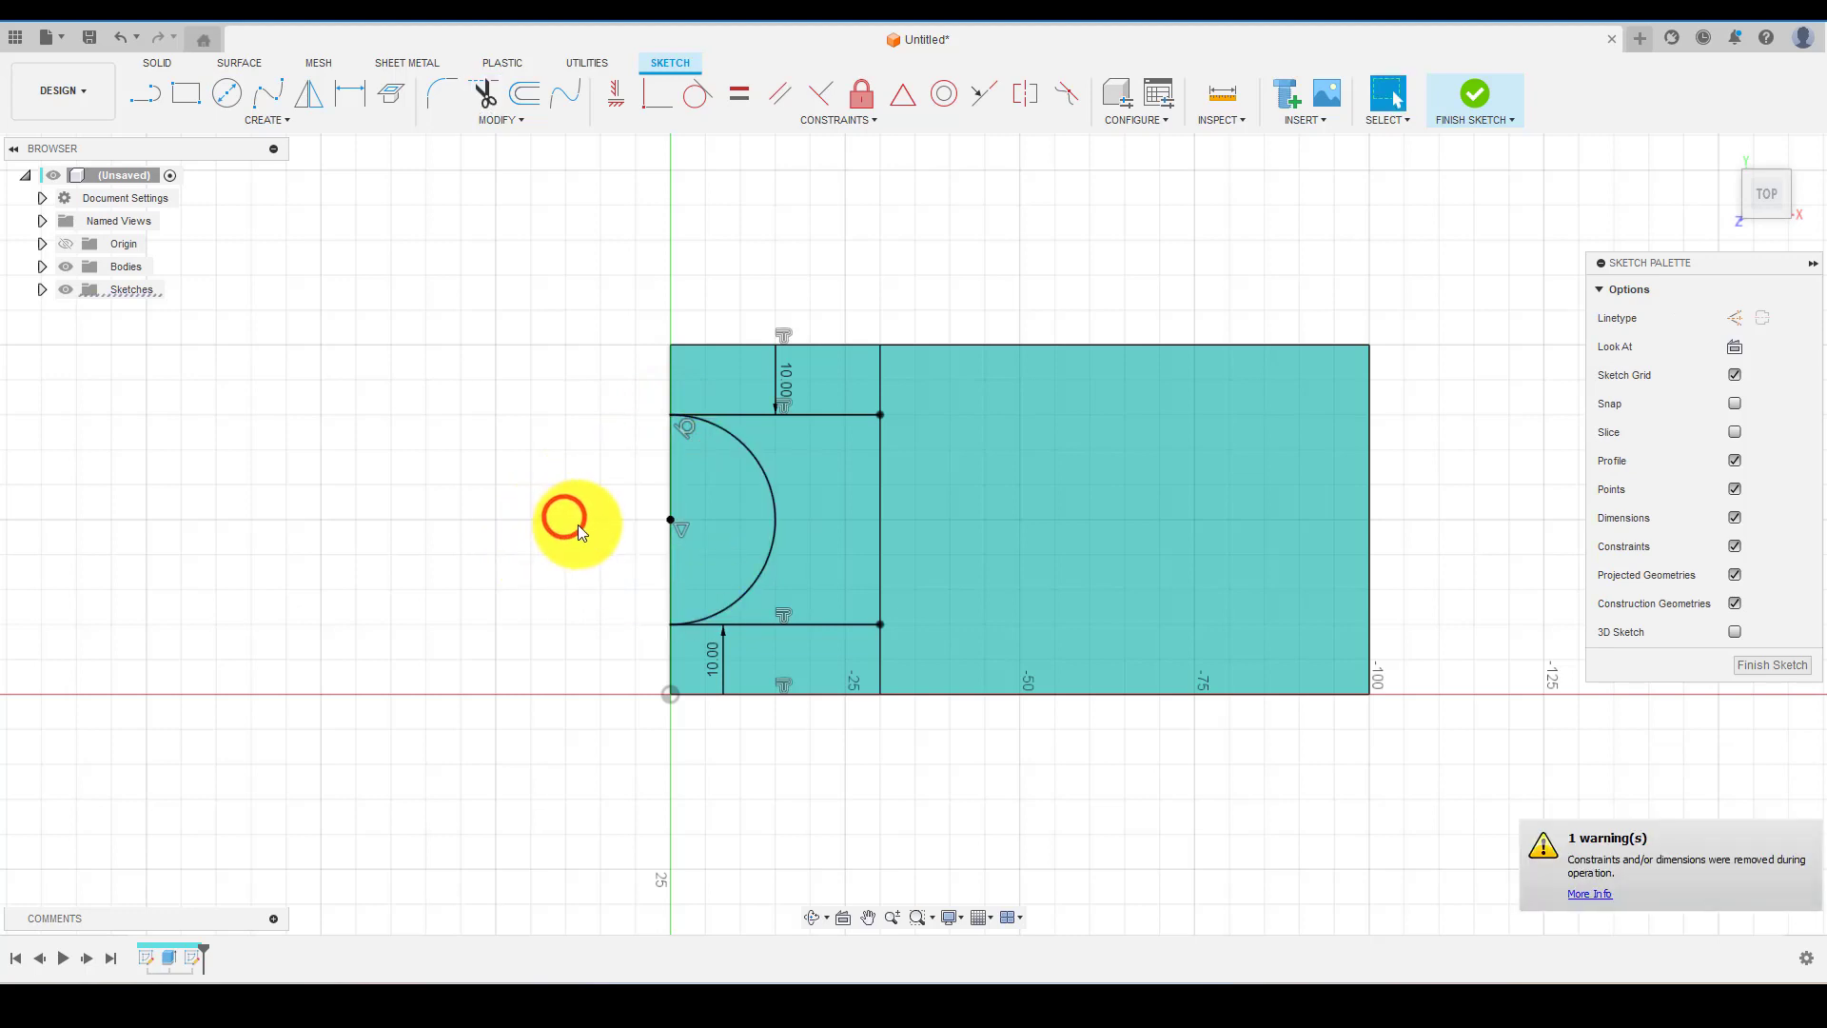
# - Convert the two offset lines on the top face to construction lines
pyautogui.click(777, 620)
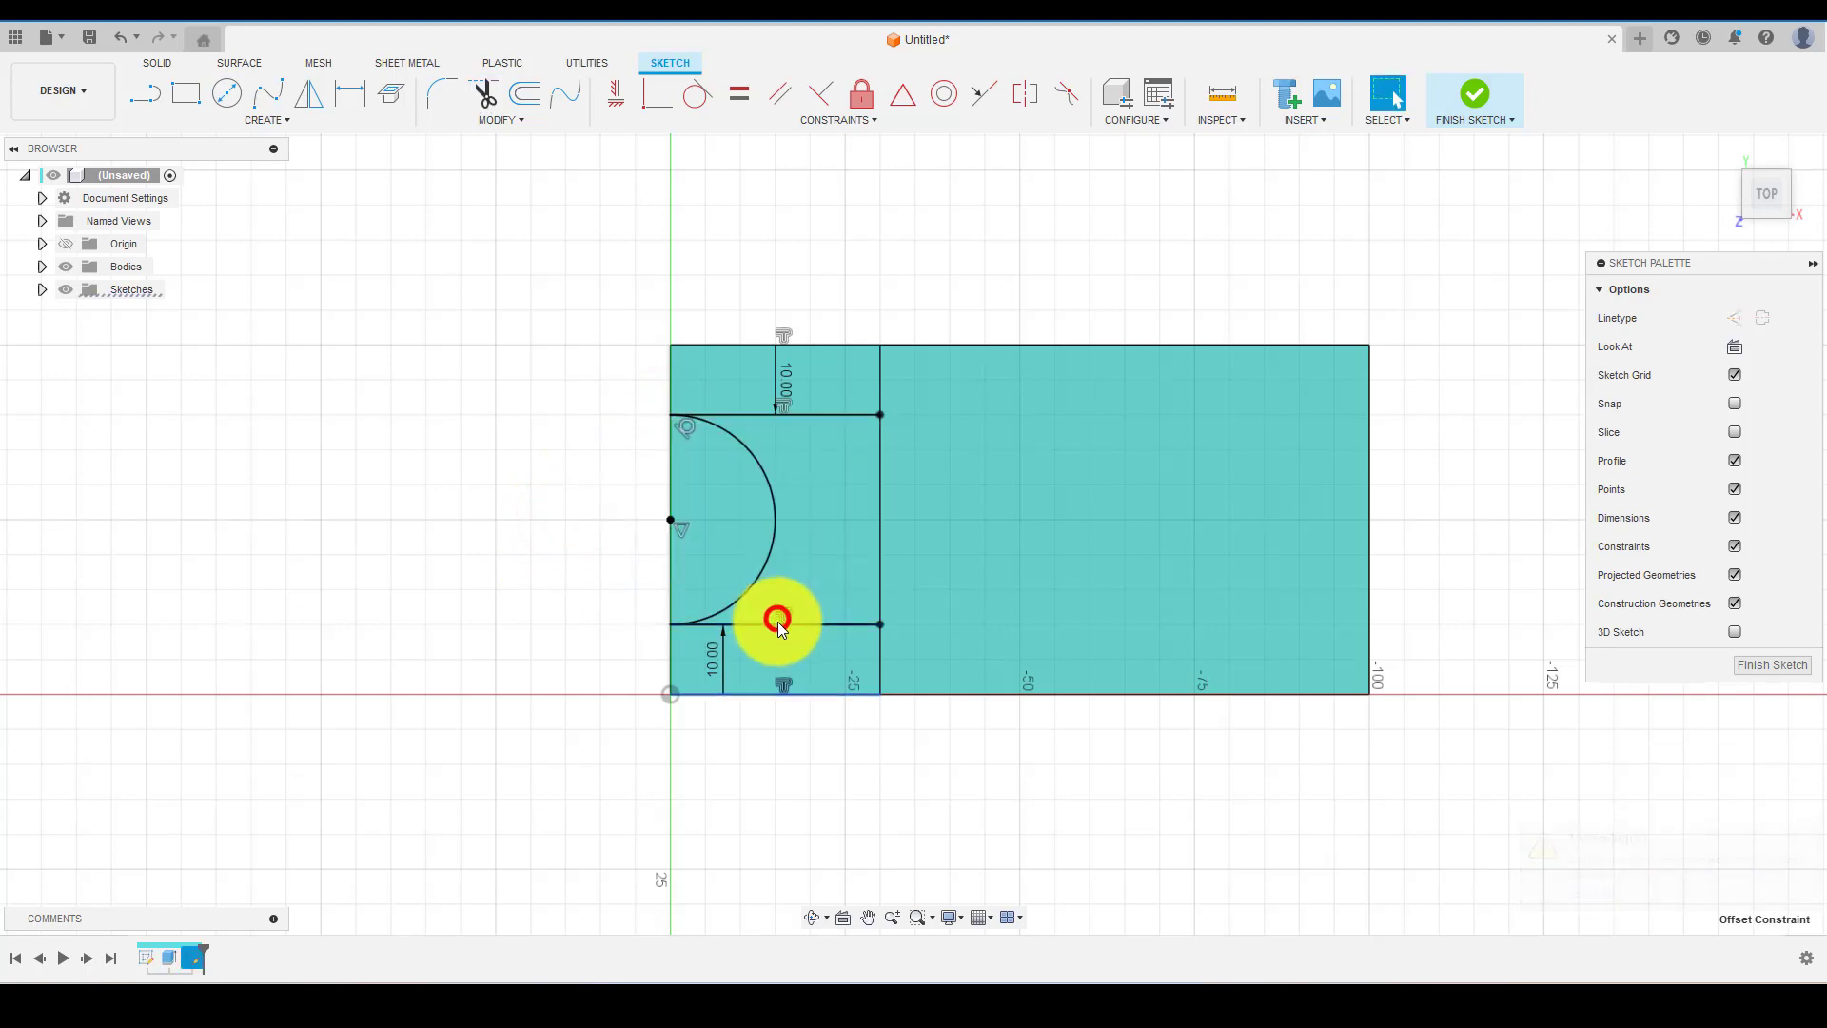
pyautogui.keyDown('ctrl'); pyautogui.click(826, 418); pyautogui.keyUp('ctrl')
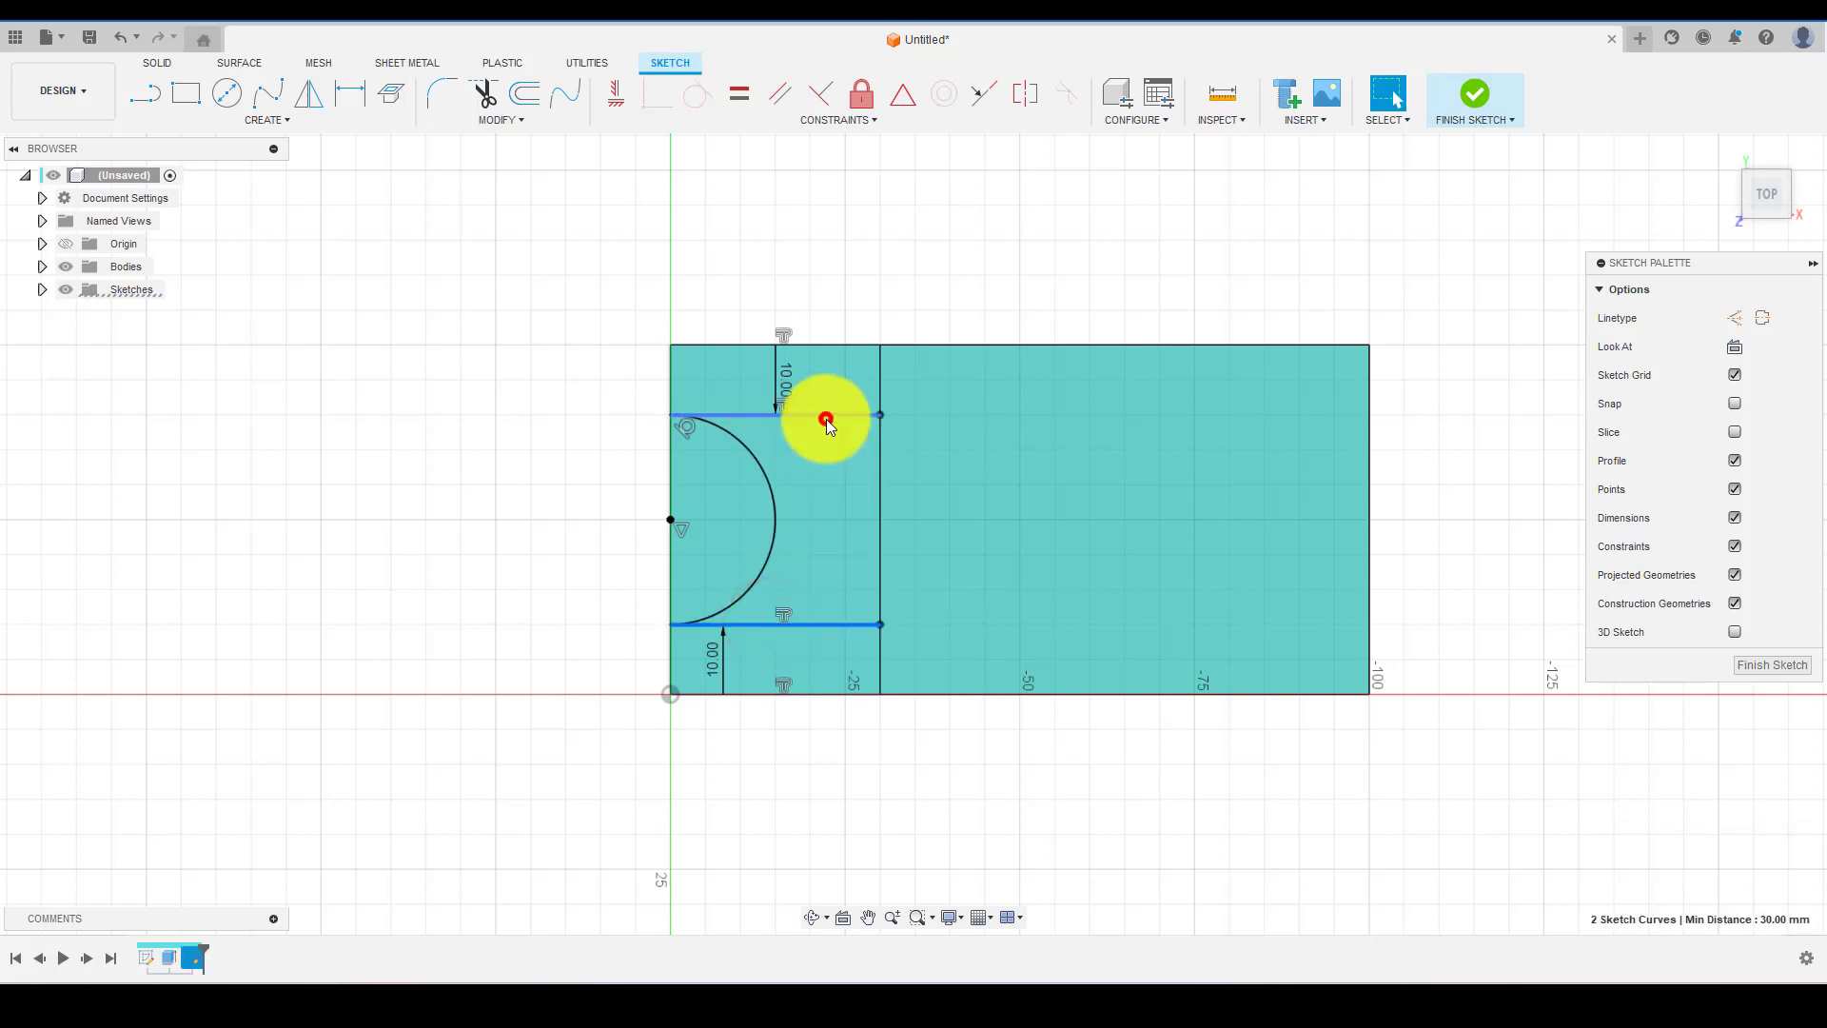
pyautogui.click(1735, 318)
pyautogui.click(1192, 270)
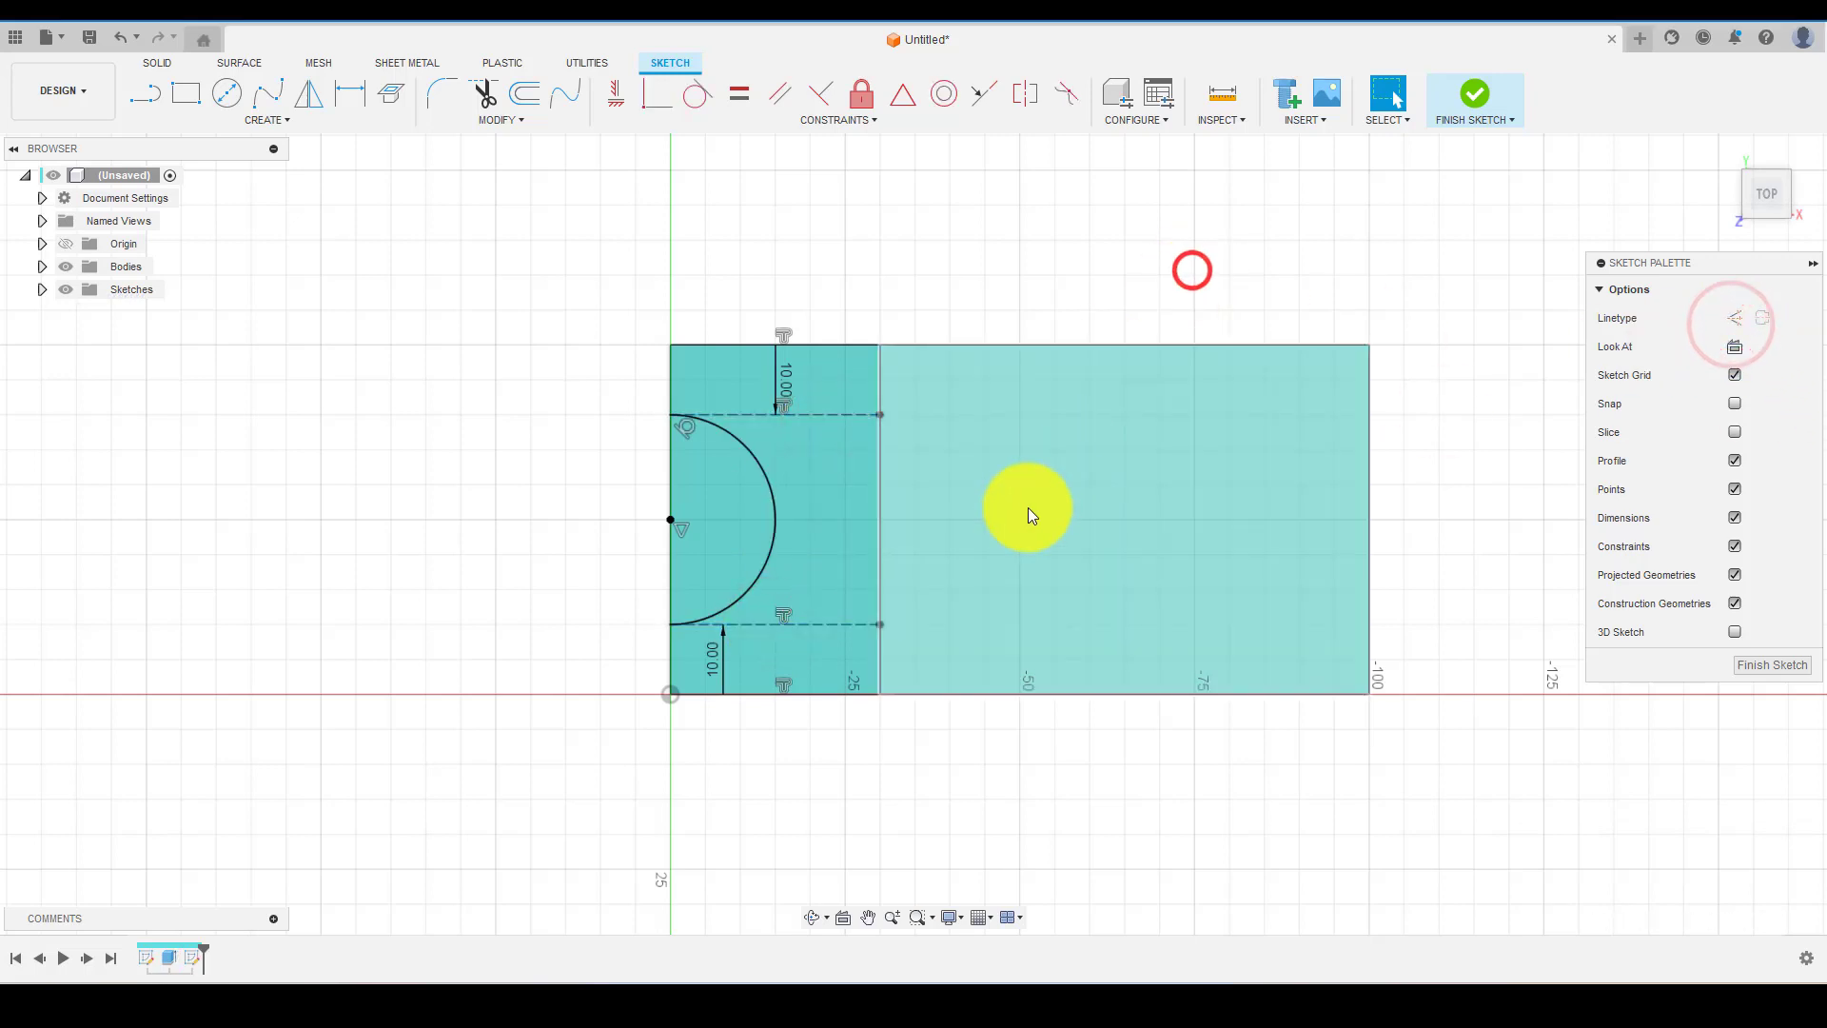
# - Extrude the semicircular profile on the upright's top face as a cut of -85 mm down through the body
pyautogui.keyDown('shift'); pyautogui.moveTo(1028, 515); pyautogui.dragTo(1019, 400, button='middle'); pyautogui.keyUp('shift')
pyautogui.click(726, 408)
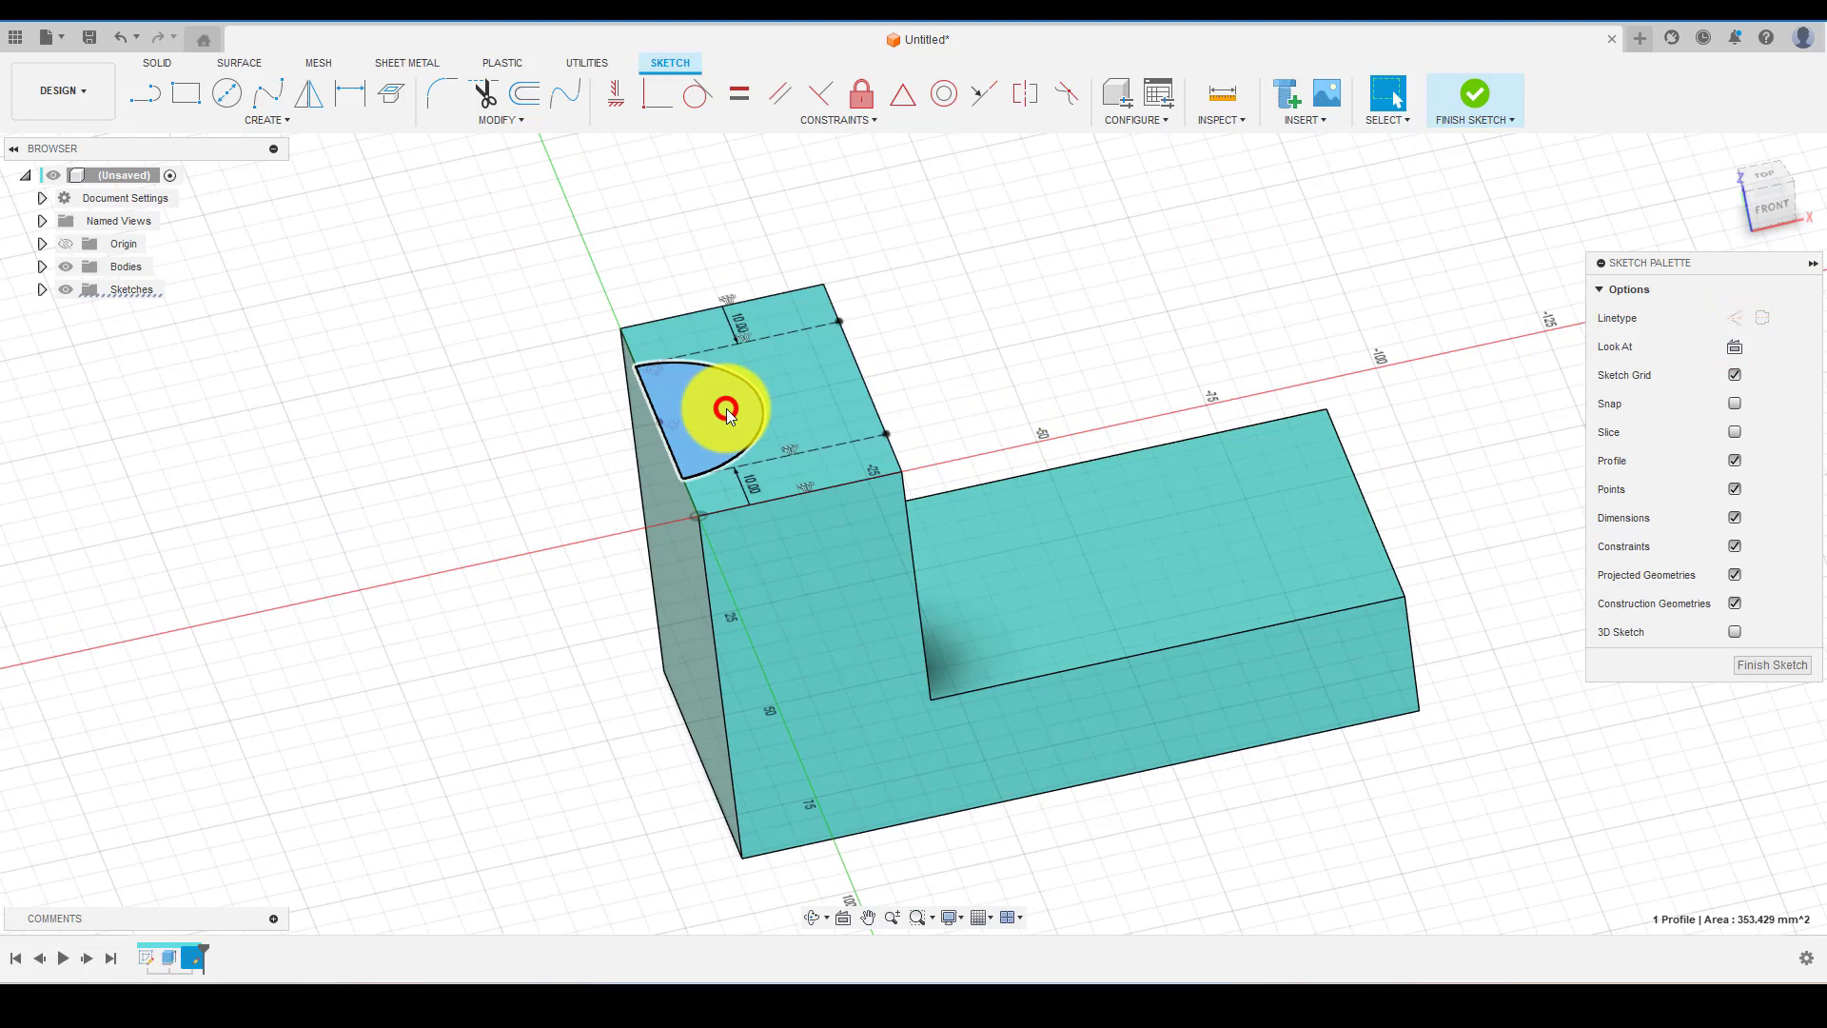
pyautogui.press('e')
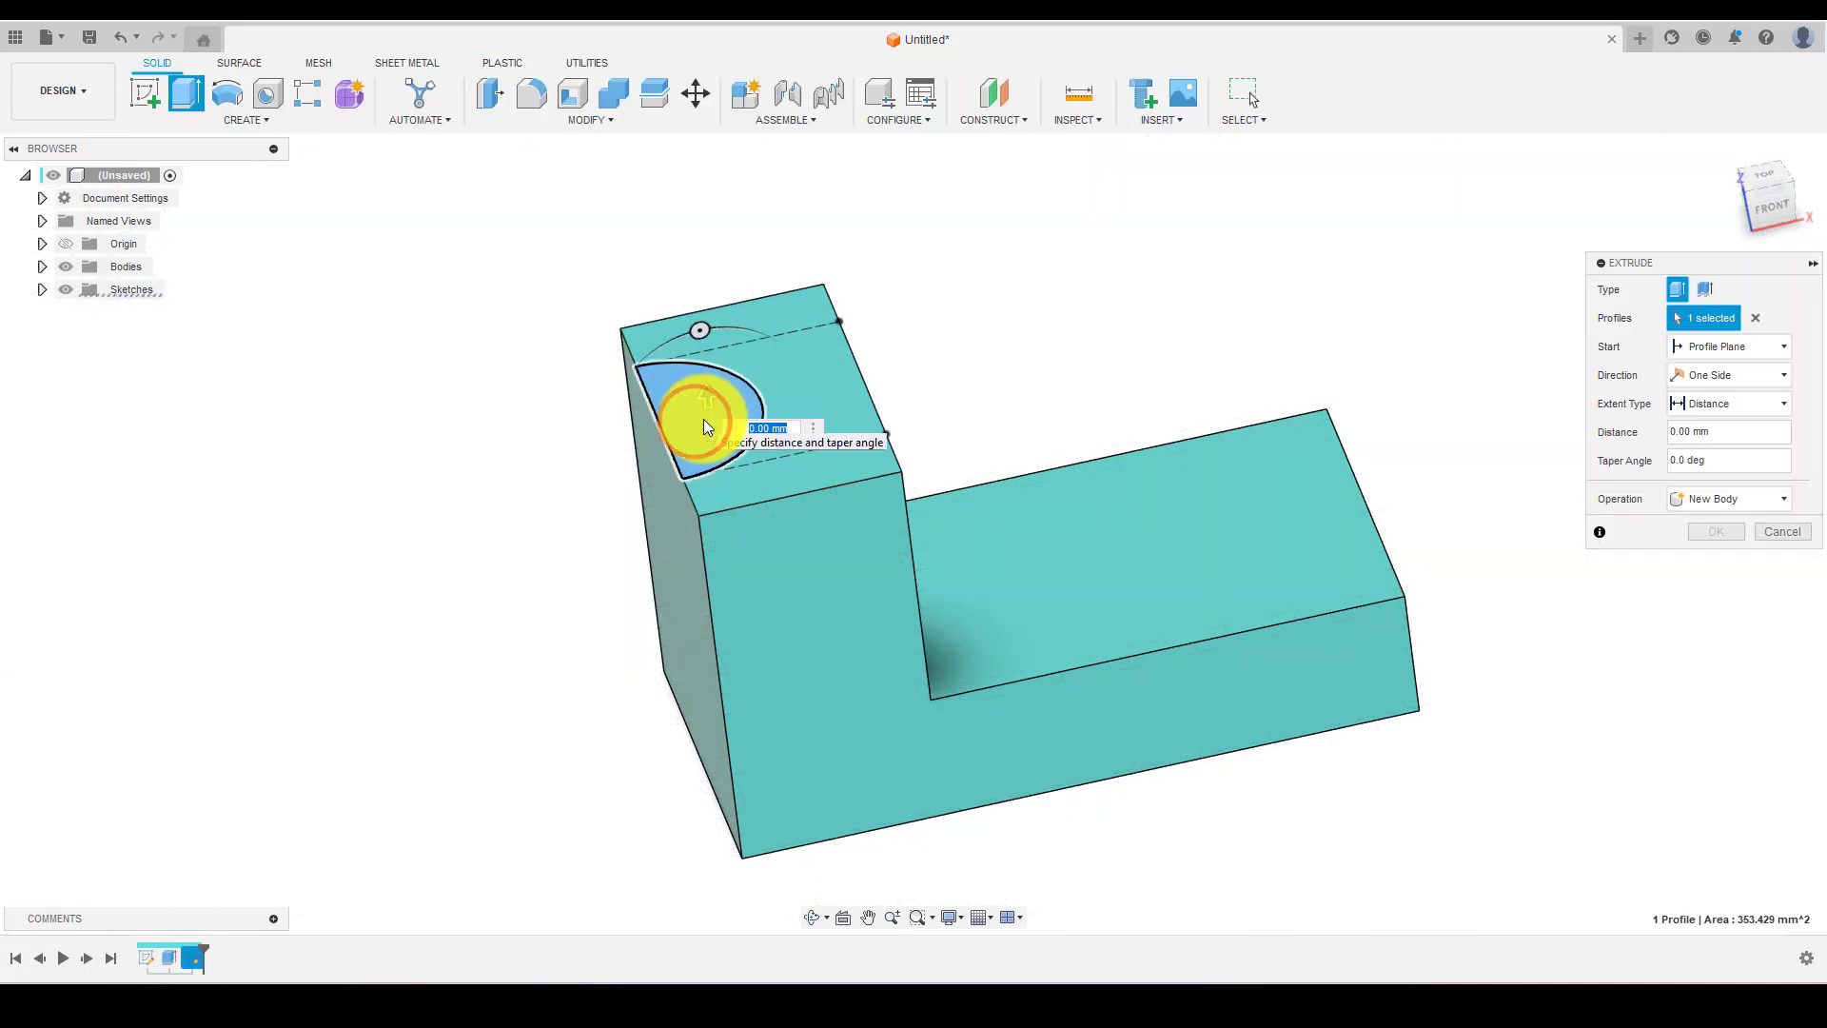
pyautogui.scroll(-2, 699, 418)
pyautogui.write('-10')
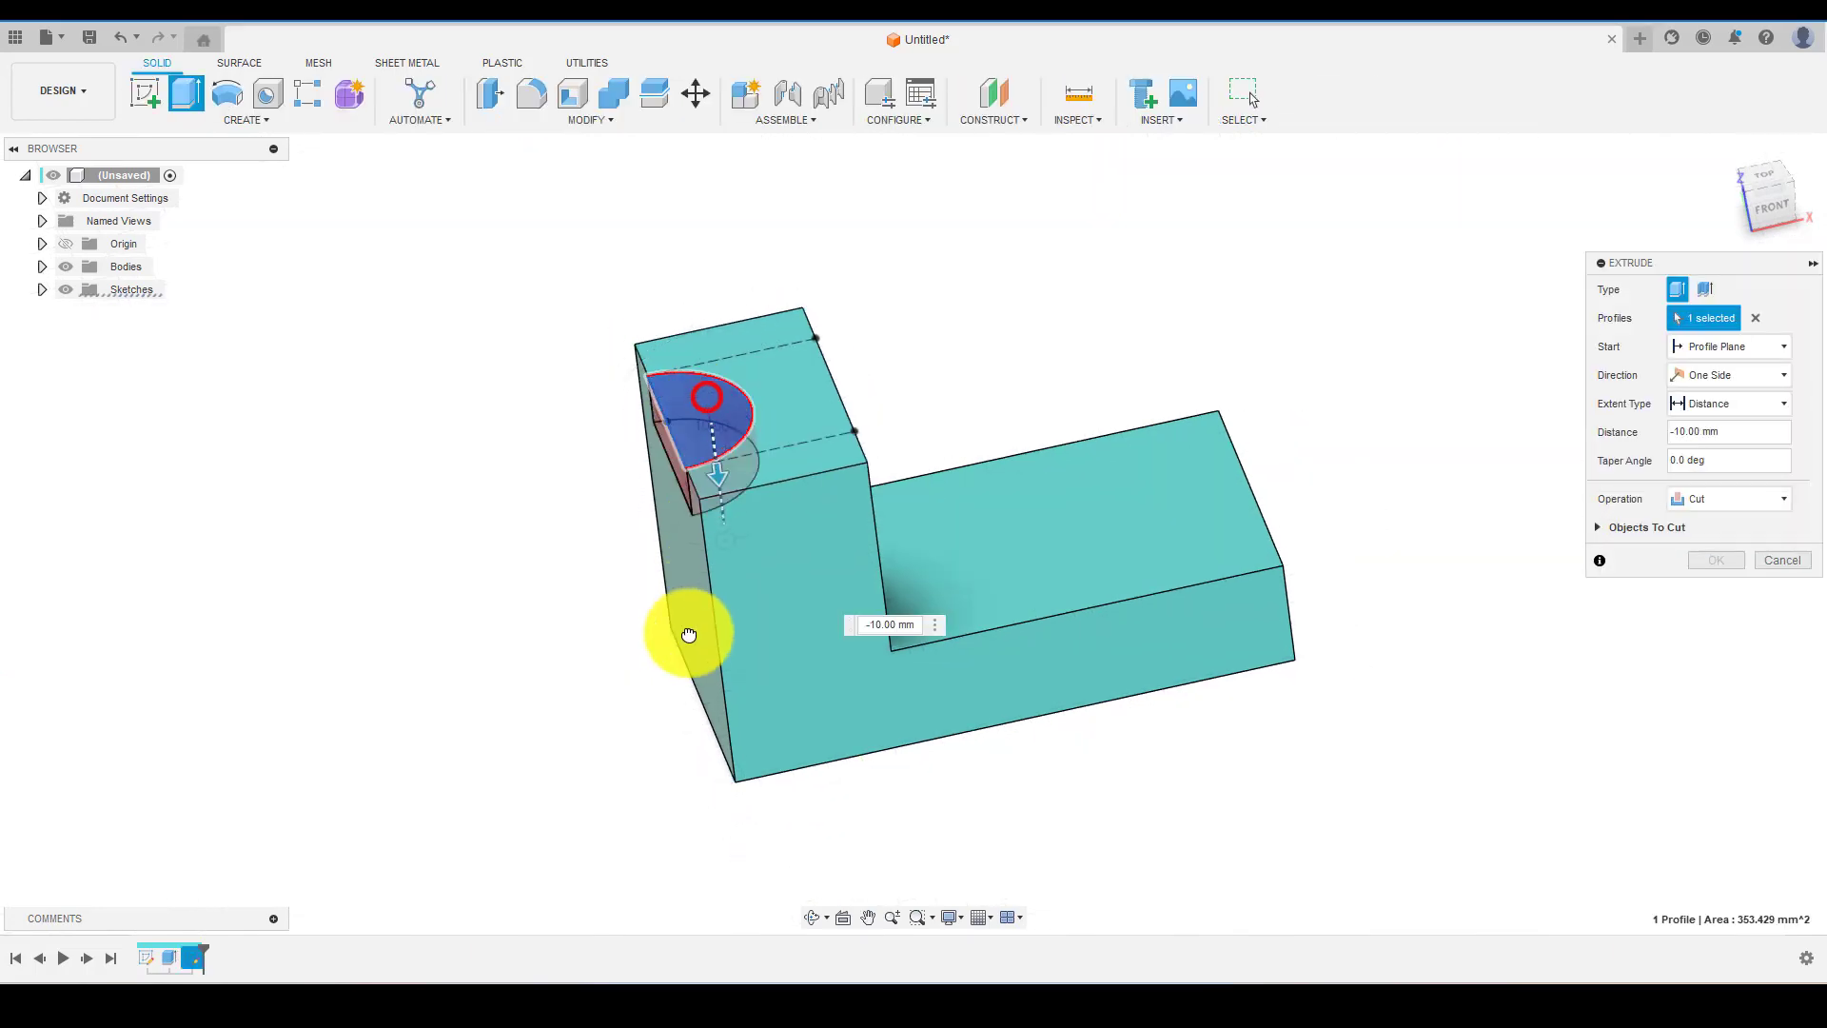
pyautogui.moveTo(689, 634); pyautogui.dragTo(673, 796)
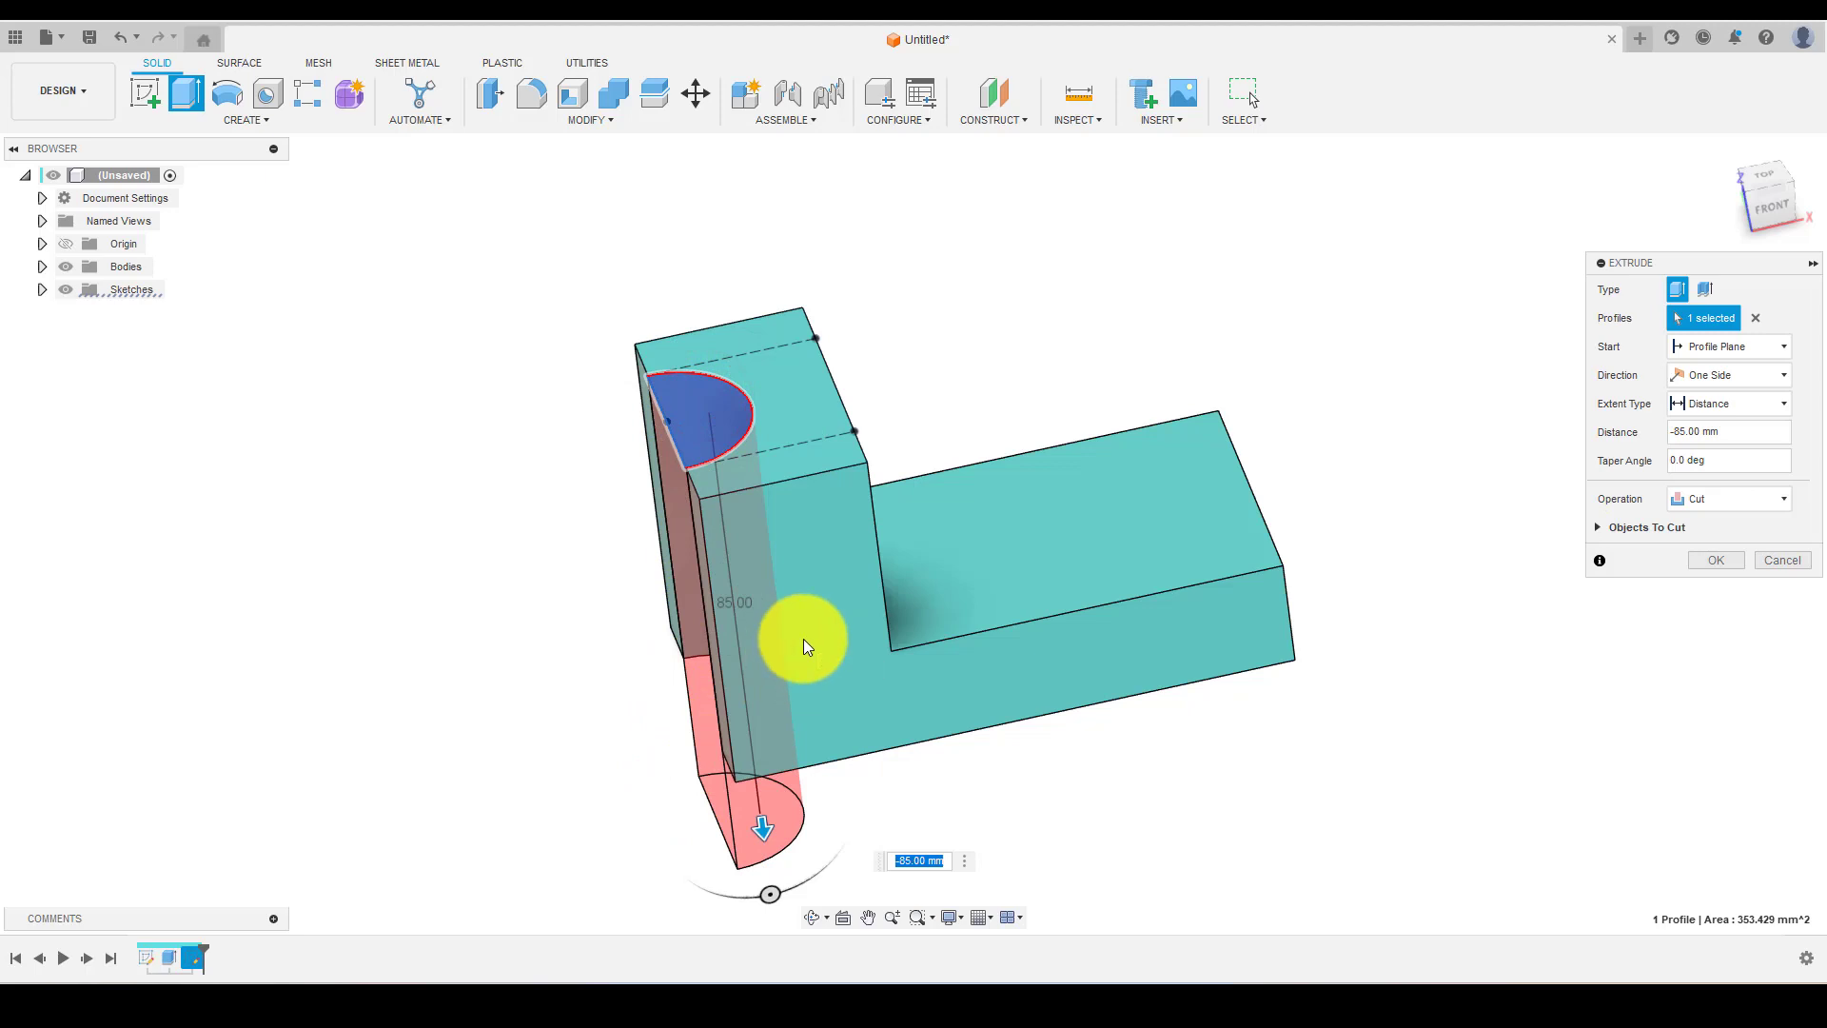
pyautogui.press('Return')
# - Start a sketch on the bracket's front L-shaped face and draw a 20 mm line inward along the bottom edge from the base's outer corner
pyautogui.keyDown('shift'); pyautogui.moveTo(755, 510); pyautogui.dragTo(864, 384, button='middle'); pyautogui.keyUp('shift')
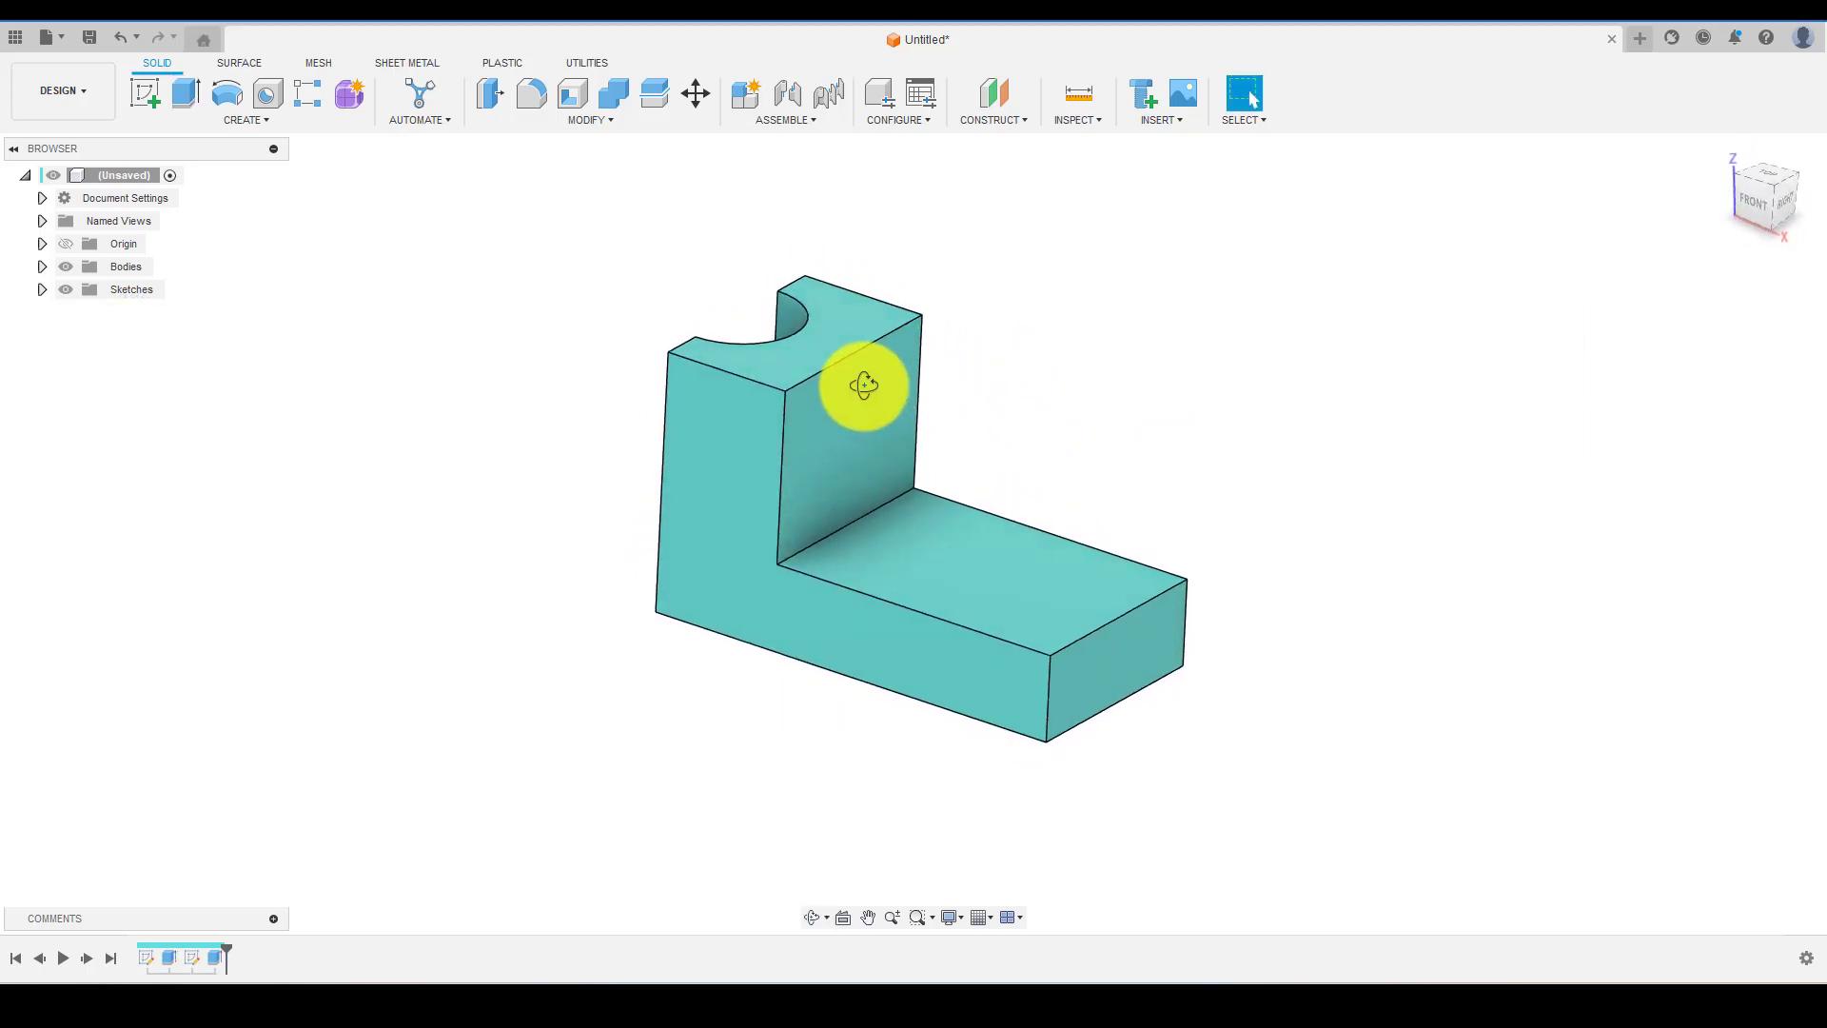
pyautogui.keyDown('shift'); pyautogui.moveTo(948, 483); pyautogui.dragTo(925, 611, button='middle'); pyautogui.keyUp('shift')
pyautogui.click(849, 631)
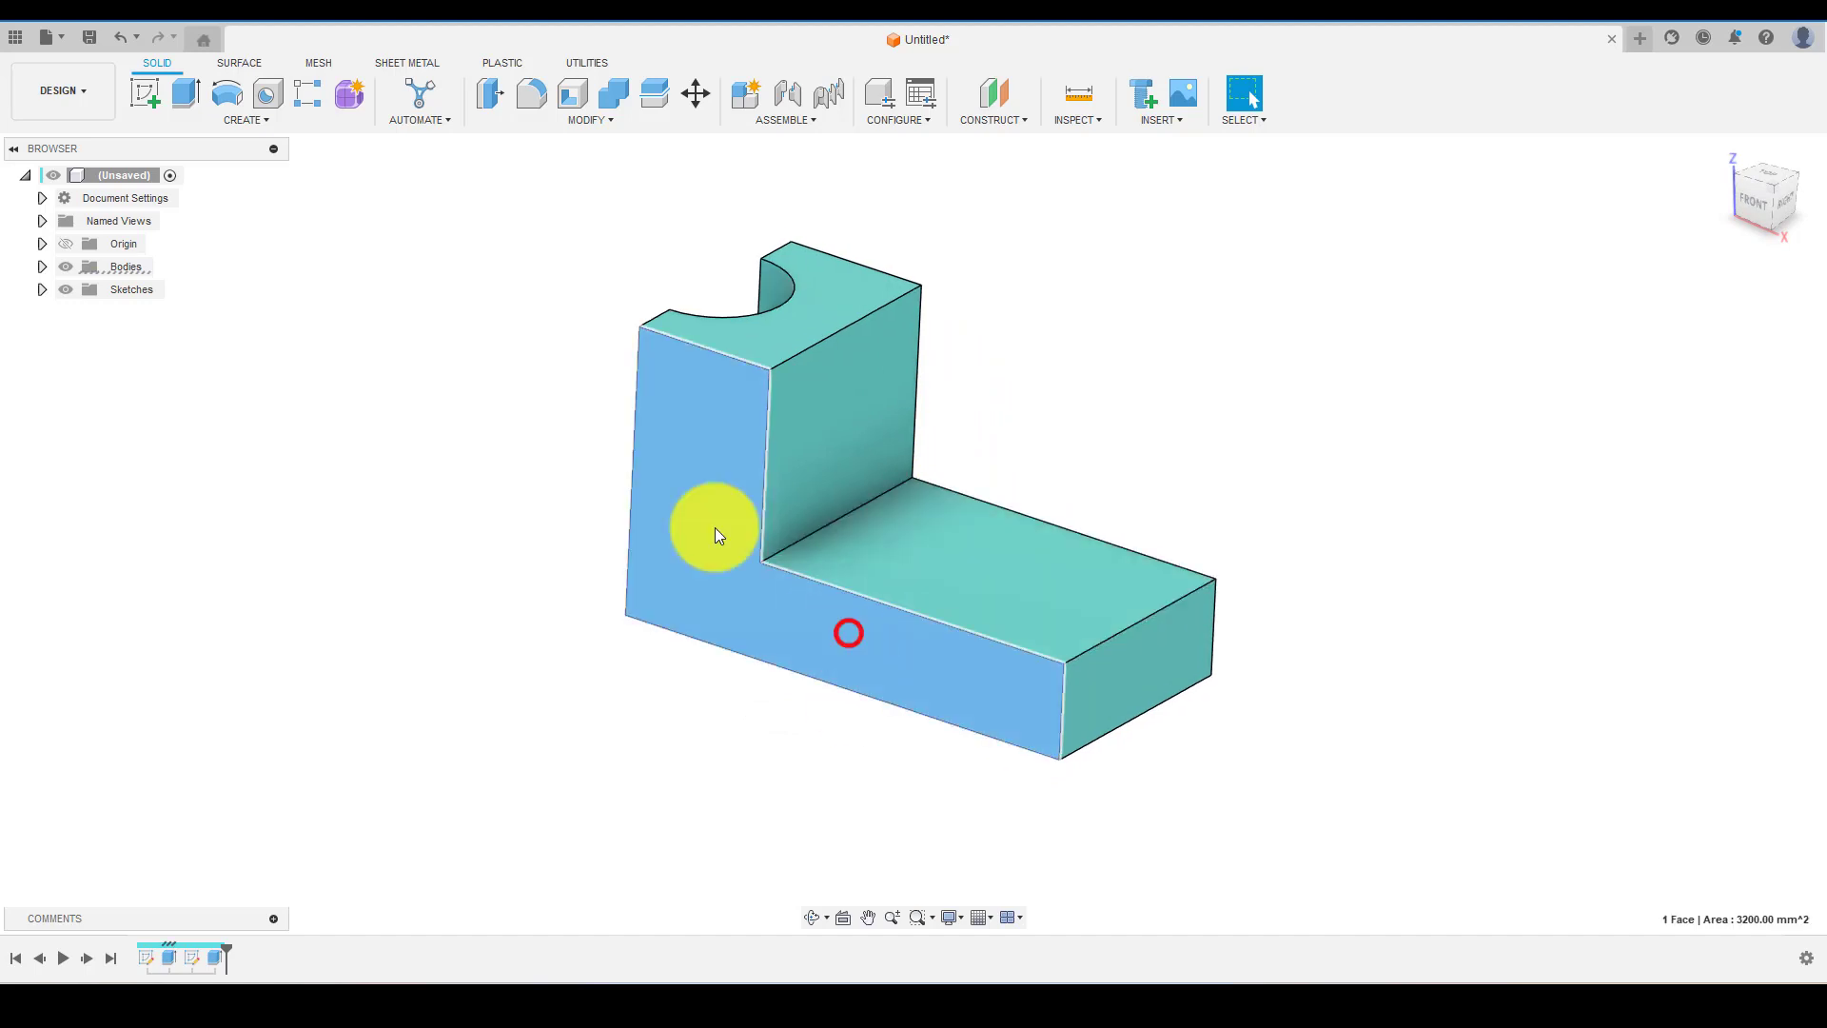
pyautogui.click(145, 93)
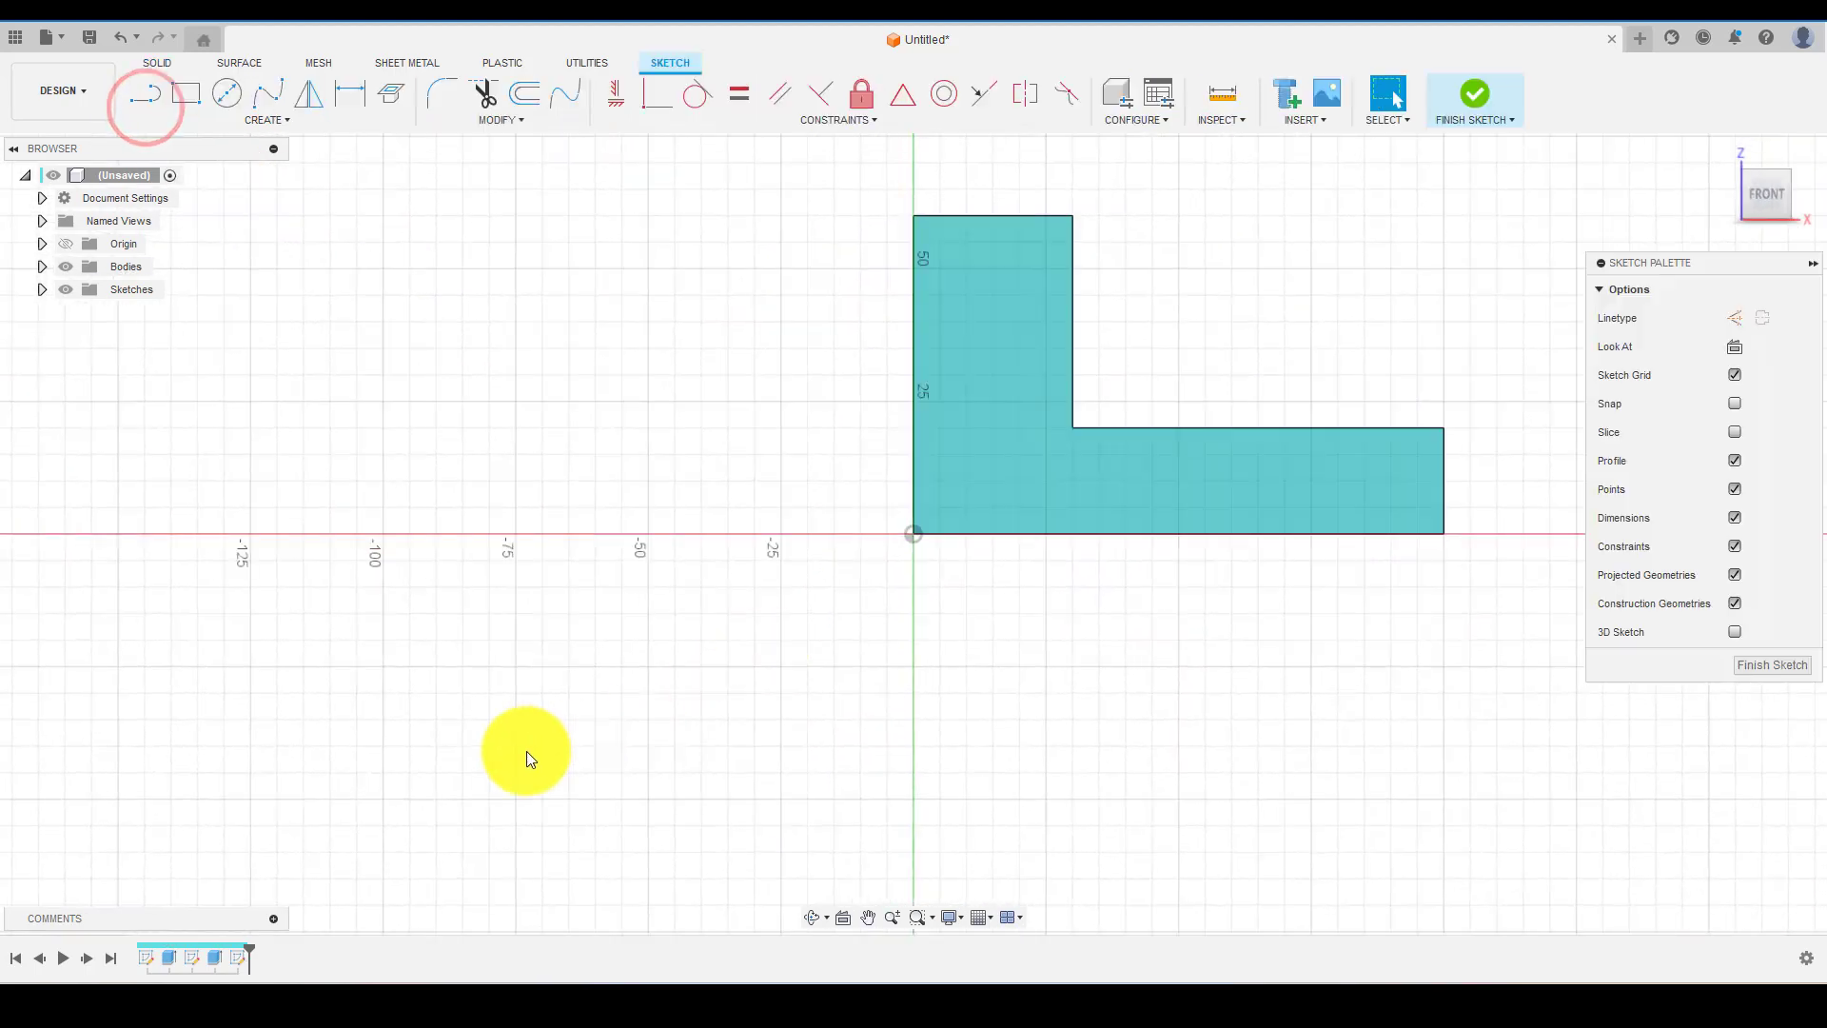
pyautogui.scroll(5, 1003, 580)
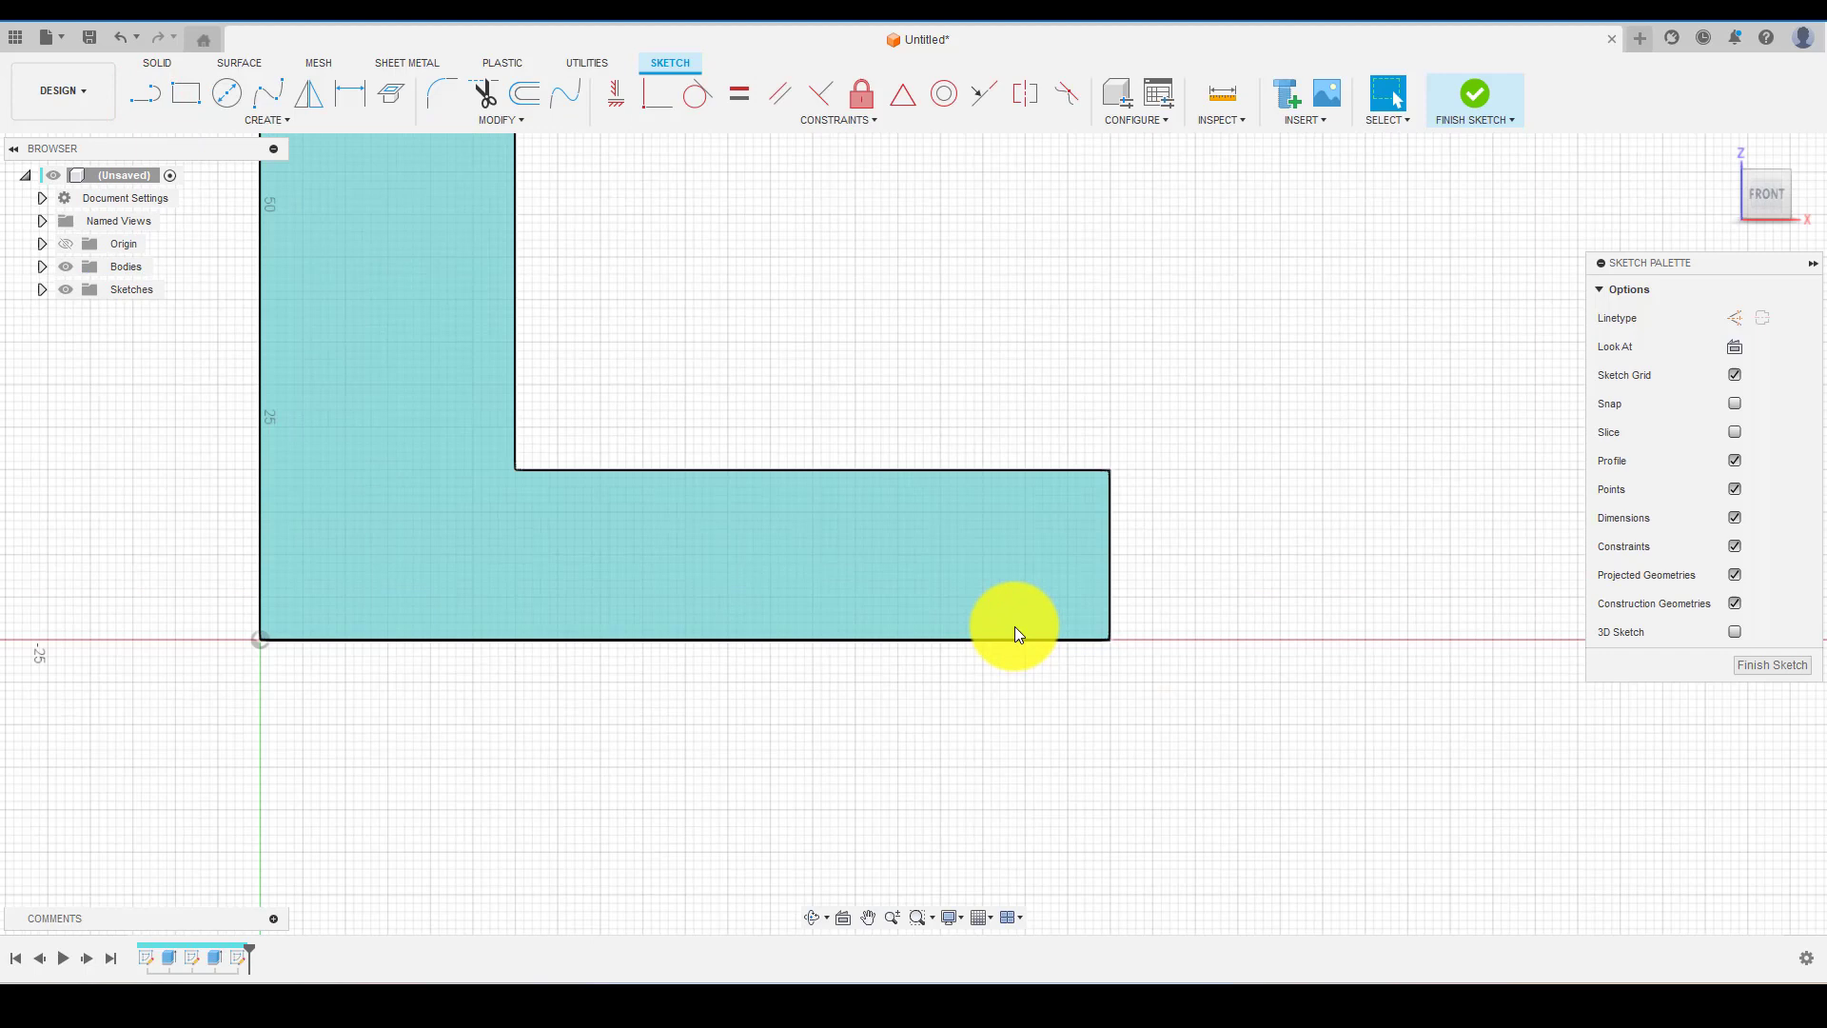
pyautogui.press('l')
pyautogui.click(1110, 639)
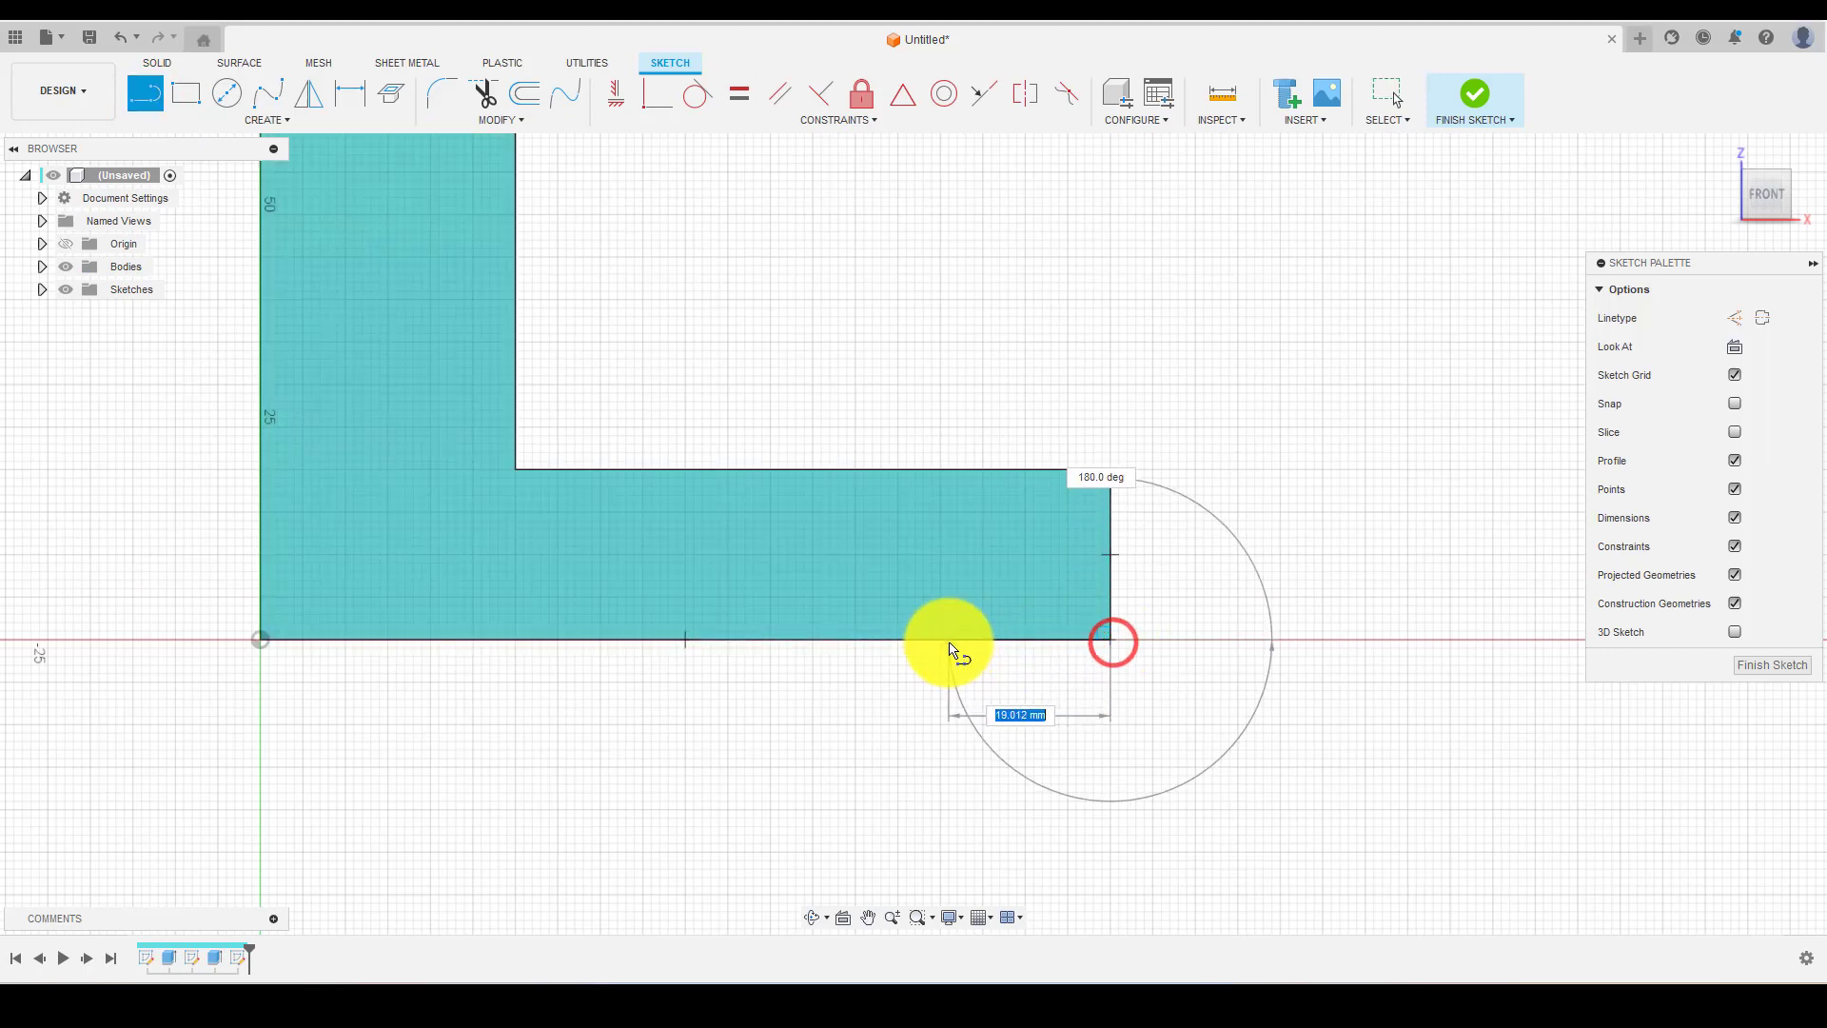
pyautogui.write('20')
pyautogui.press('Return')
pyautogui.press('Escape')
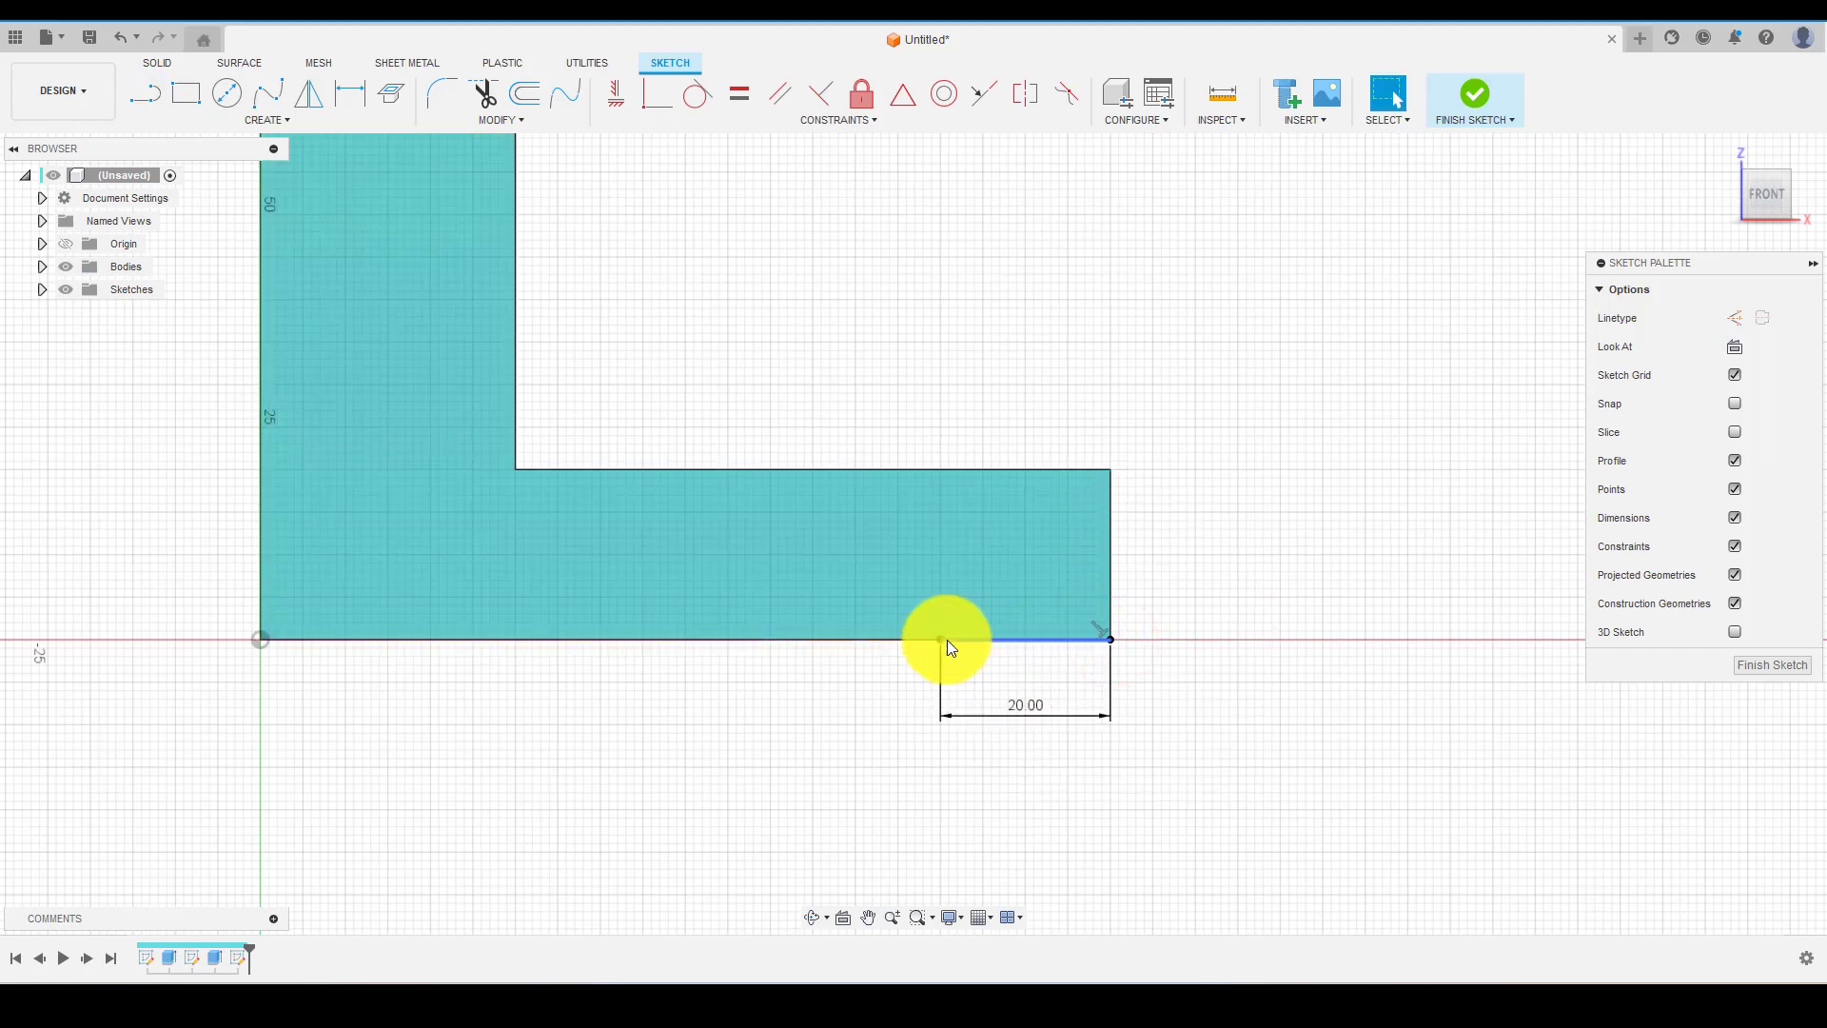
# - Draw a 30 mm line along the bottom edge, continuing inward from the end of the 20 mm line
pyautogui.scroll(1, 938, 616)
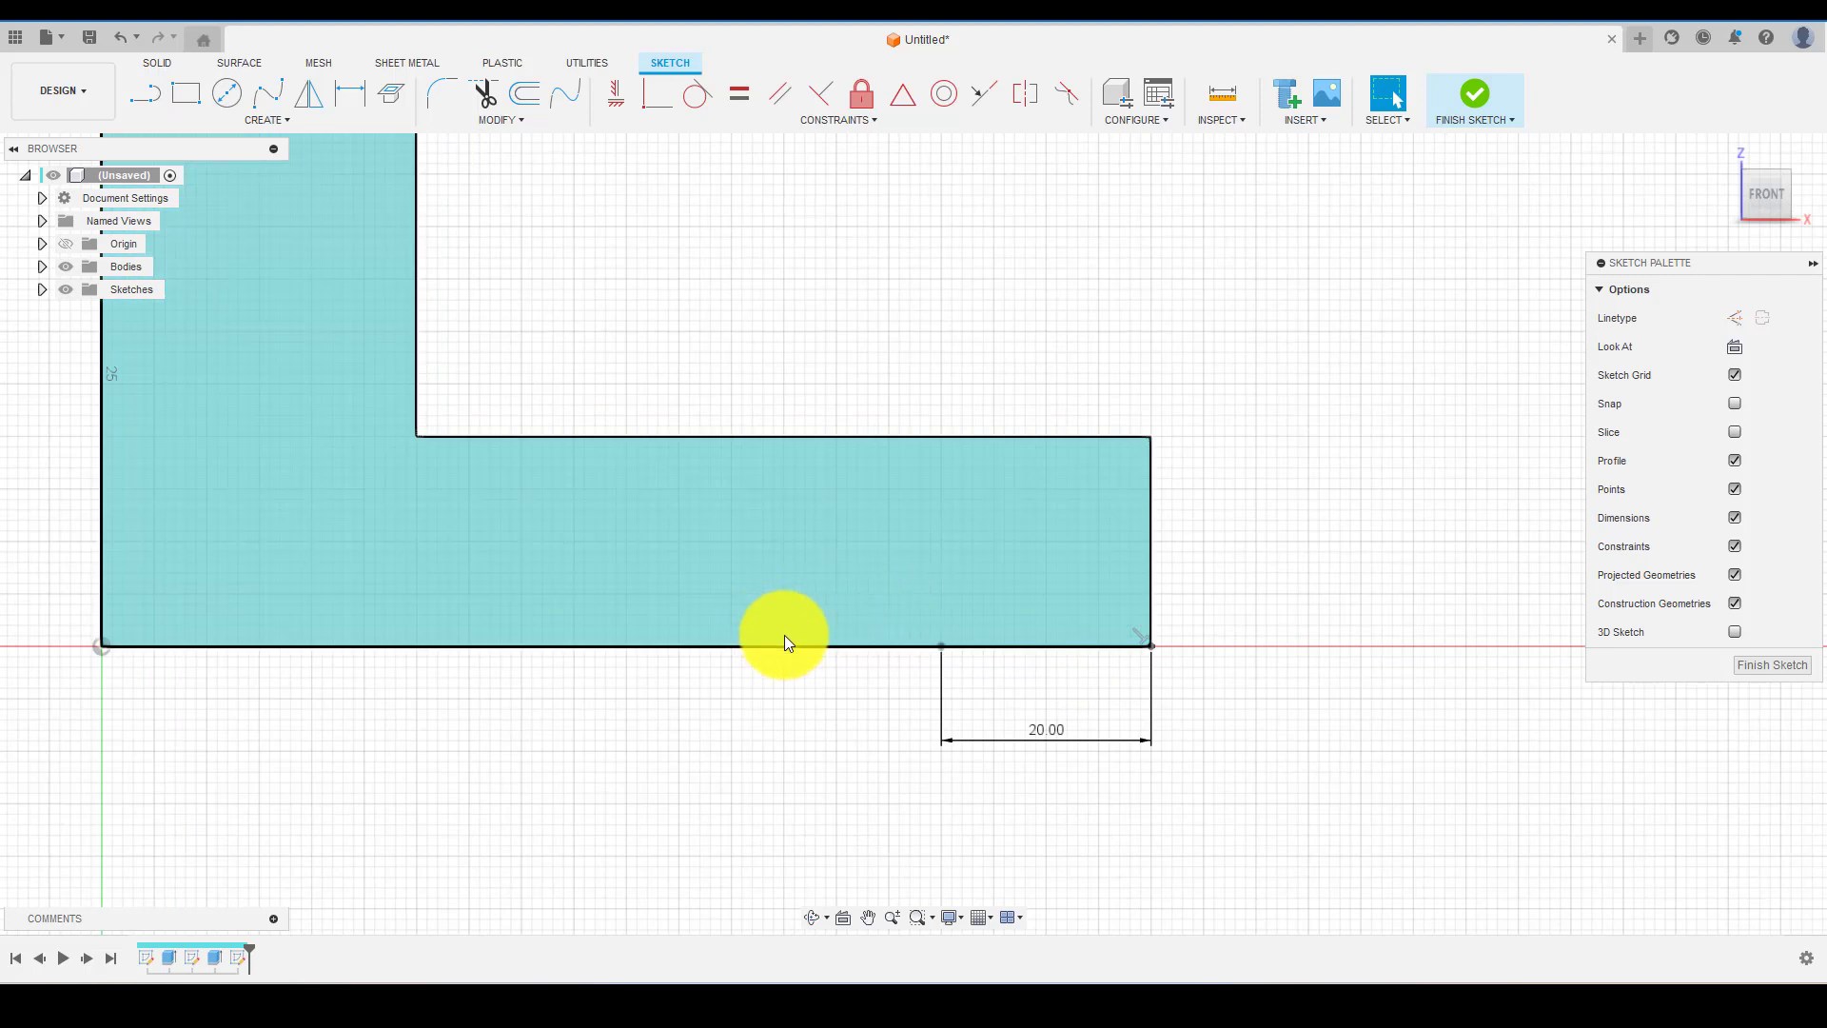
pyautogui.press('l')
pyautogui.click(942, 647)
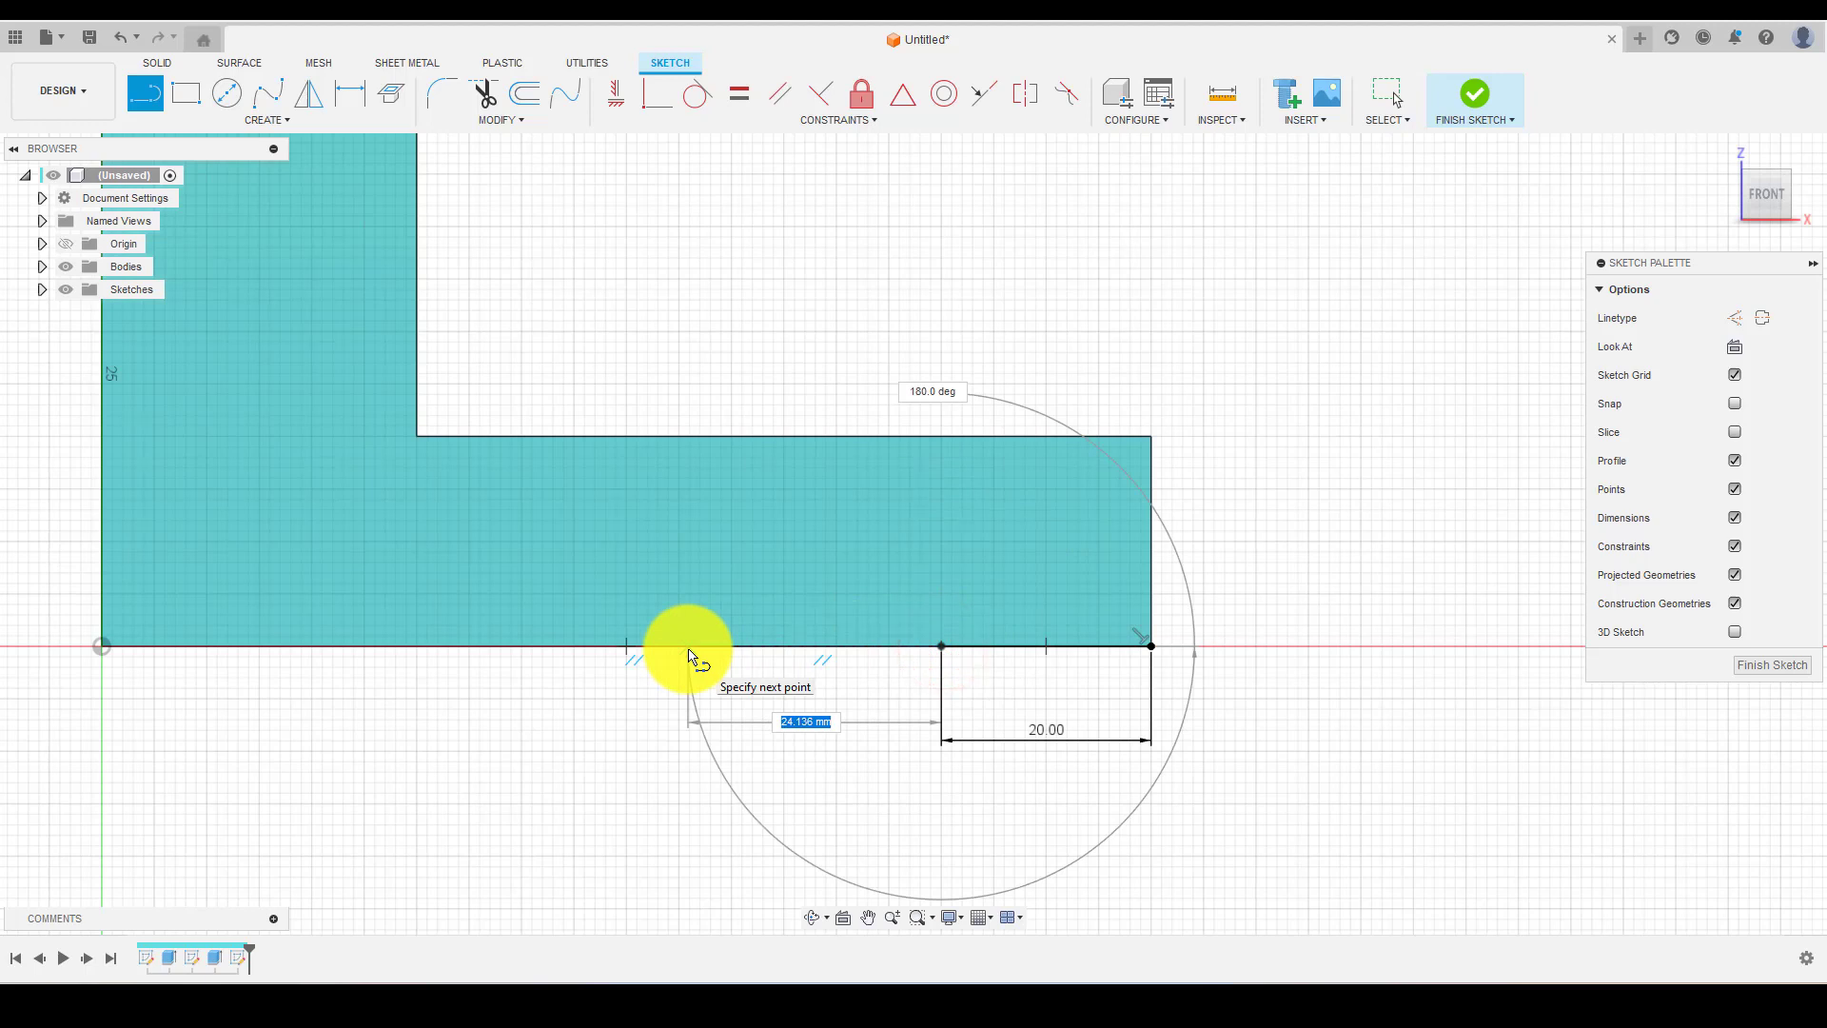
pyautogui.write('30')
pyautogui.press('Return')
pyautogui.press('Escape')
# - Draw a line sloping outward at about 61° from the 30 mm line's inner end, continued by a horizontal line about 8 mm above the bottom edge
pyautogui.scroll(2, 596, 605)
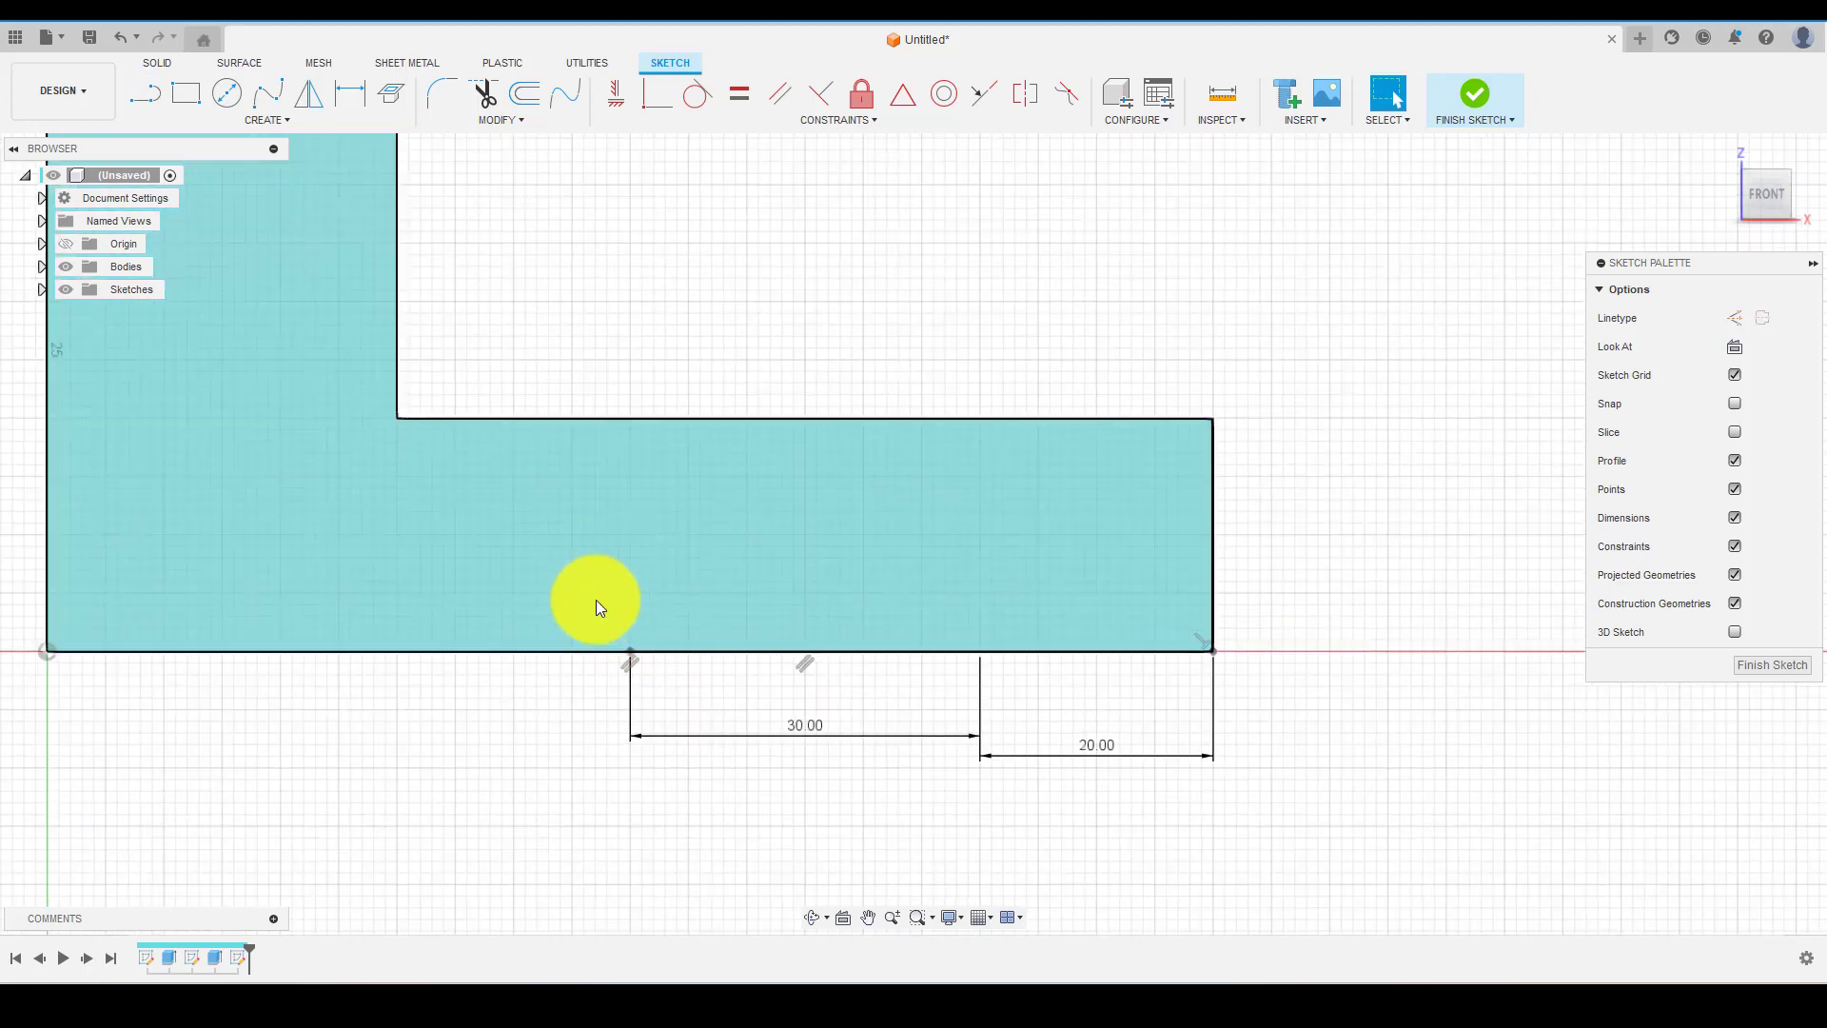
pyautogui.press('l')
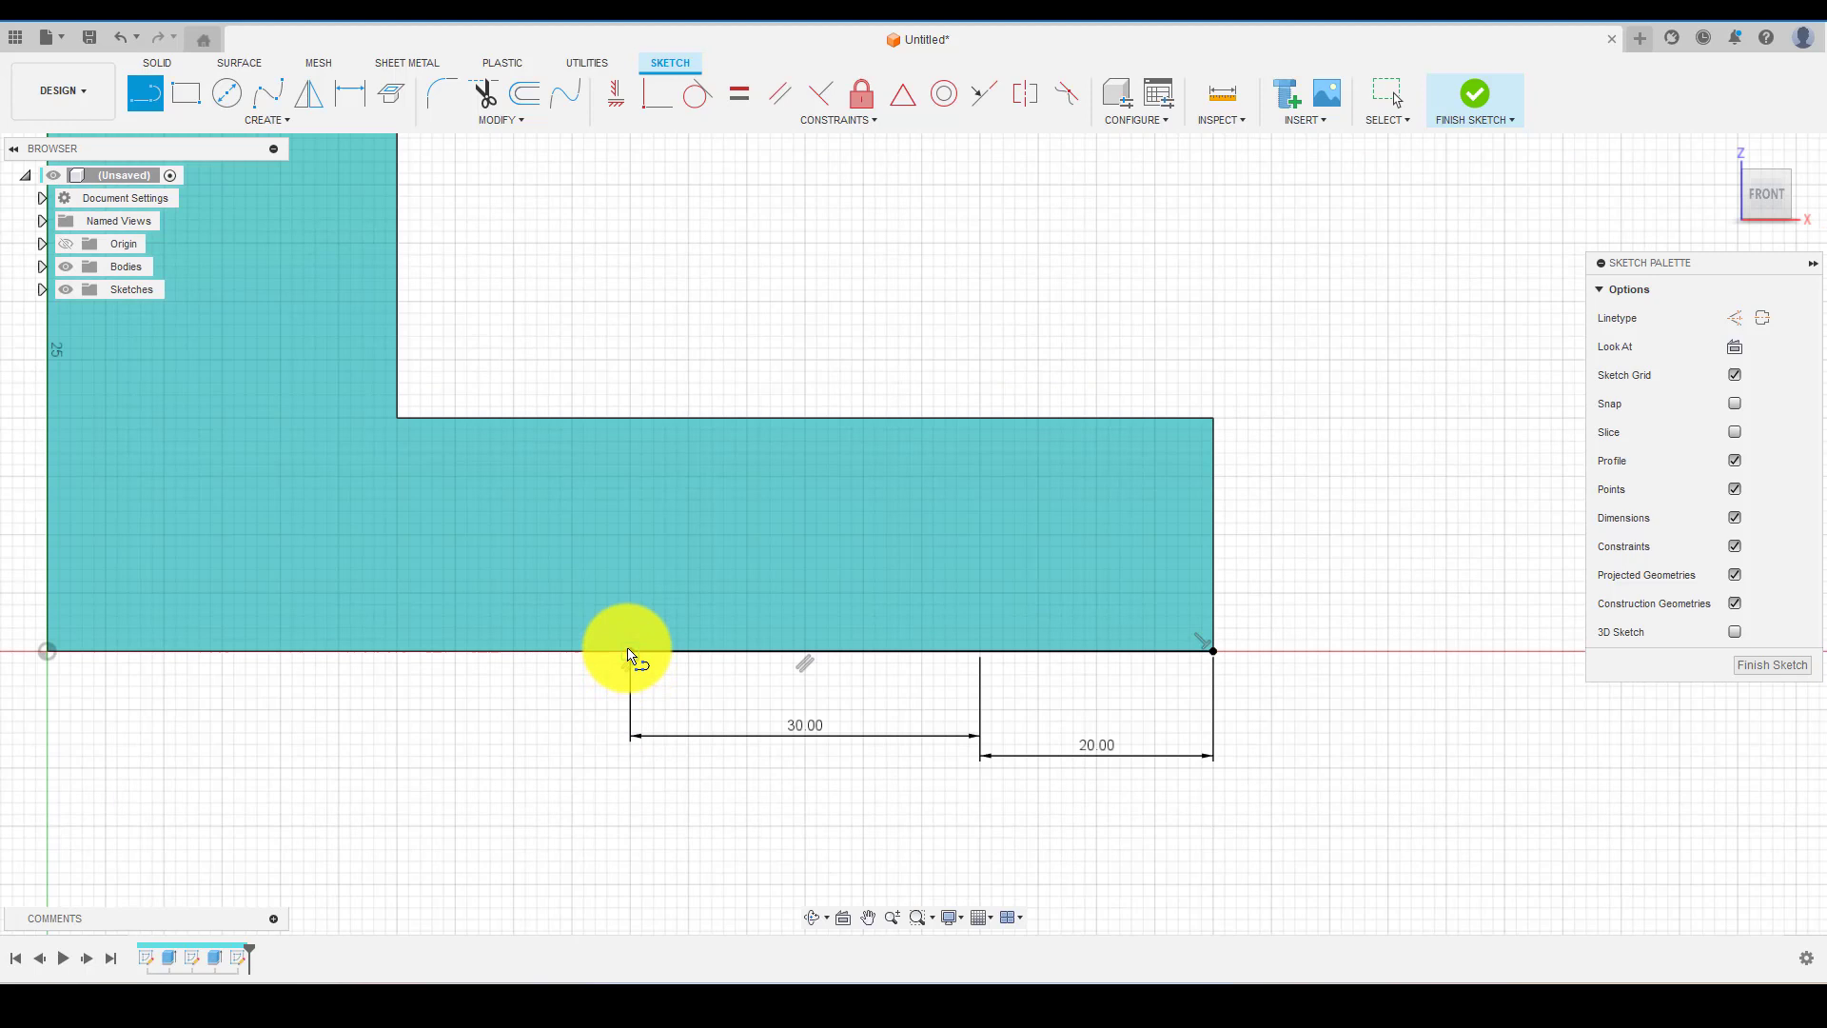
pyautogui.click(630, 651)
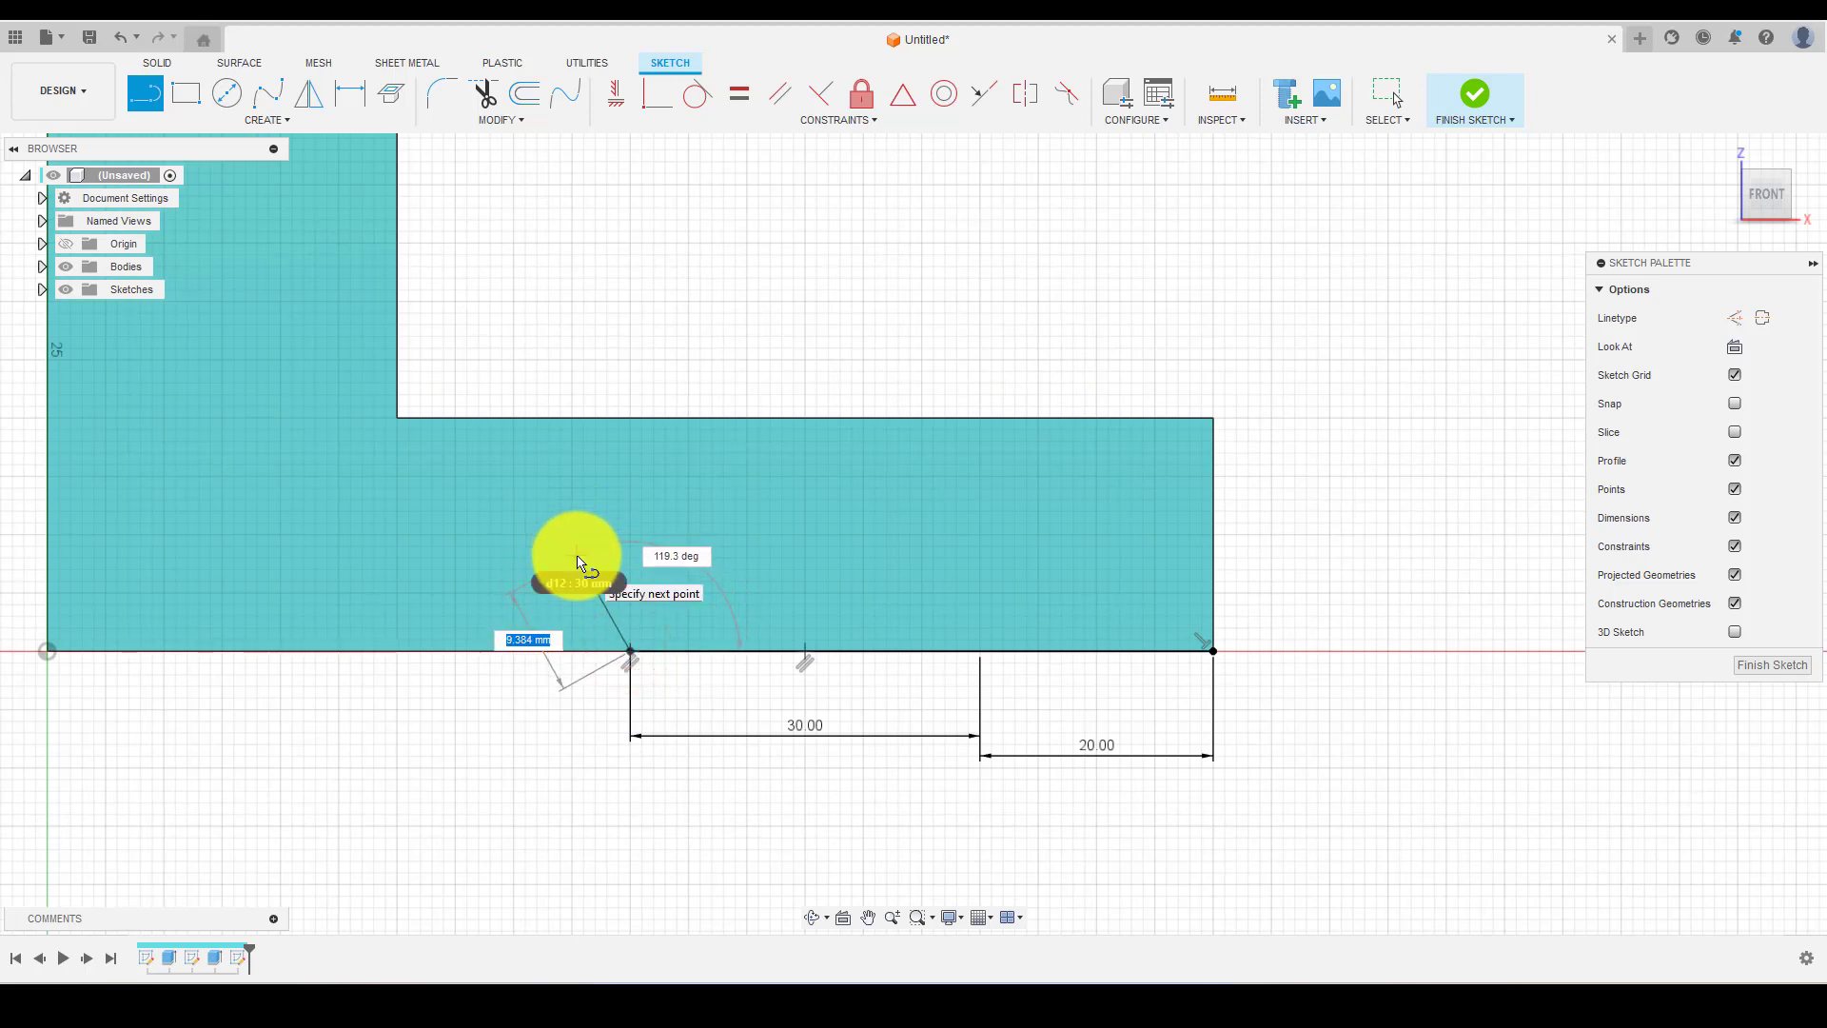
pyautogui.click(576, 557)
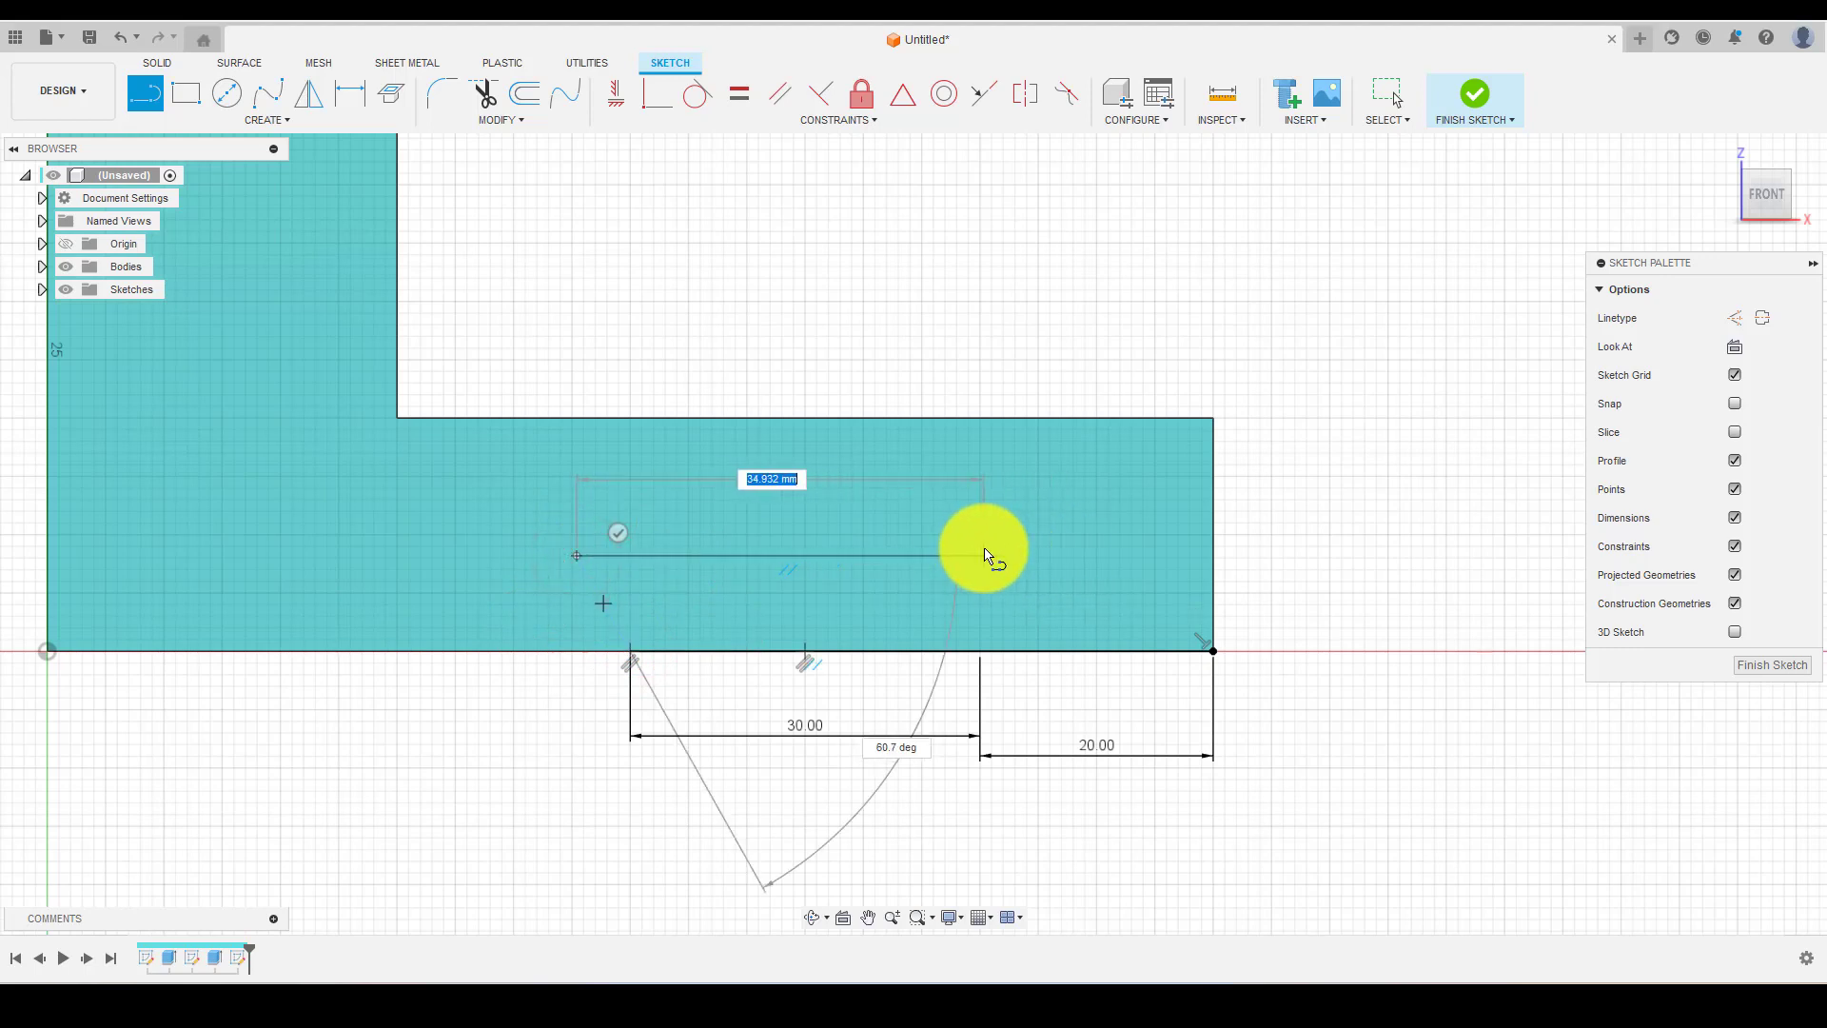
pyautogui.doubleClick(1016, 548)
# - Dimension the angle between the sloped line and the bottom edge as 45°
pyautogui.scroll(2, 592, 563)
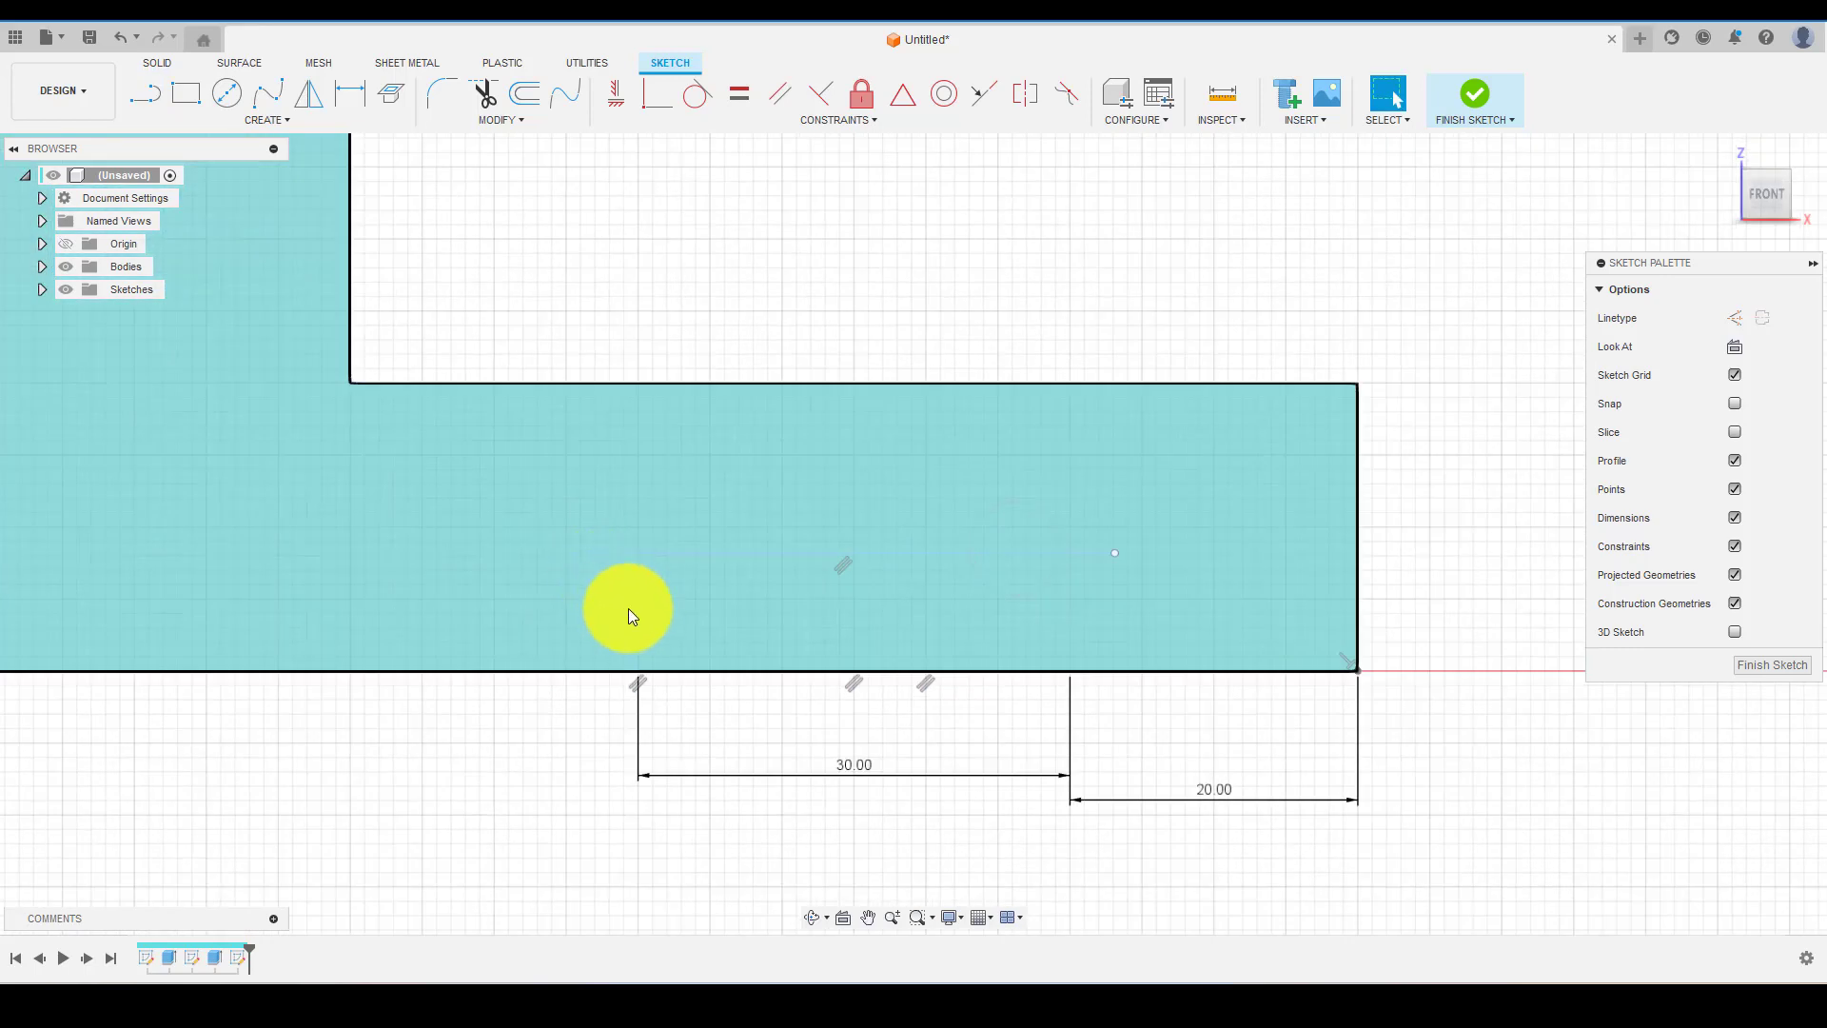
pyautogui.press('d')
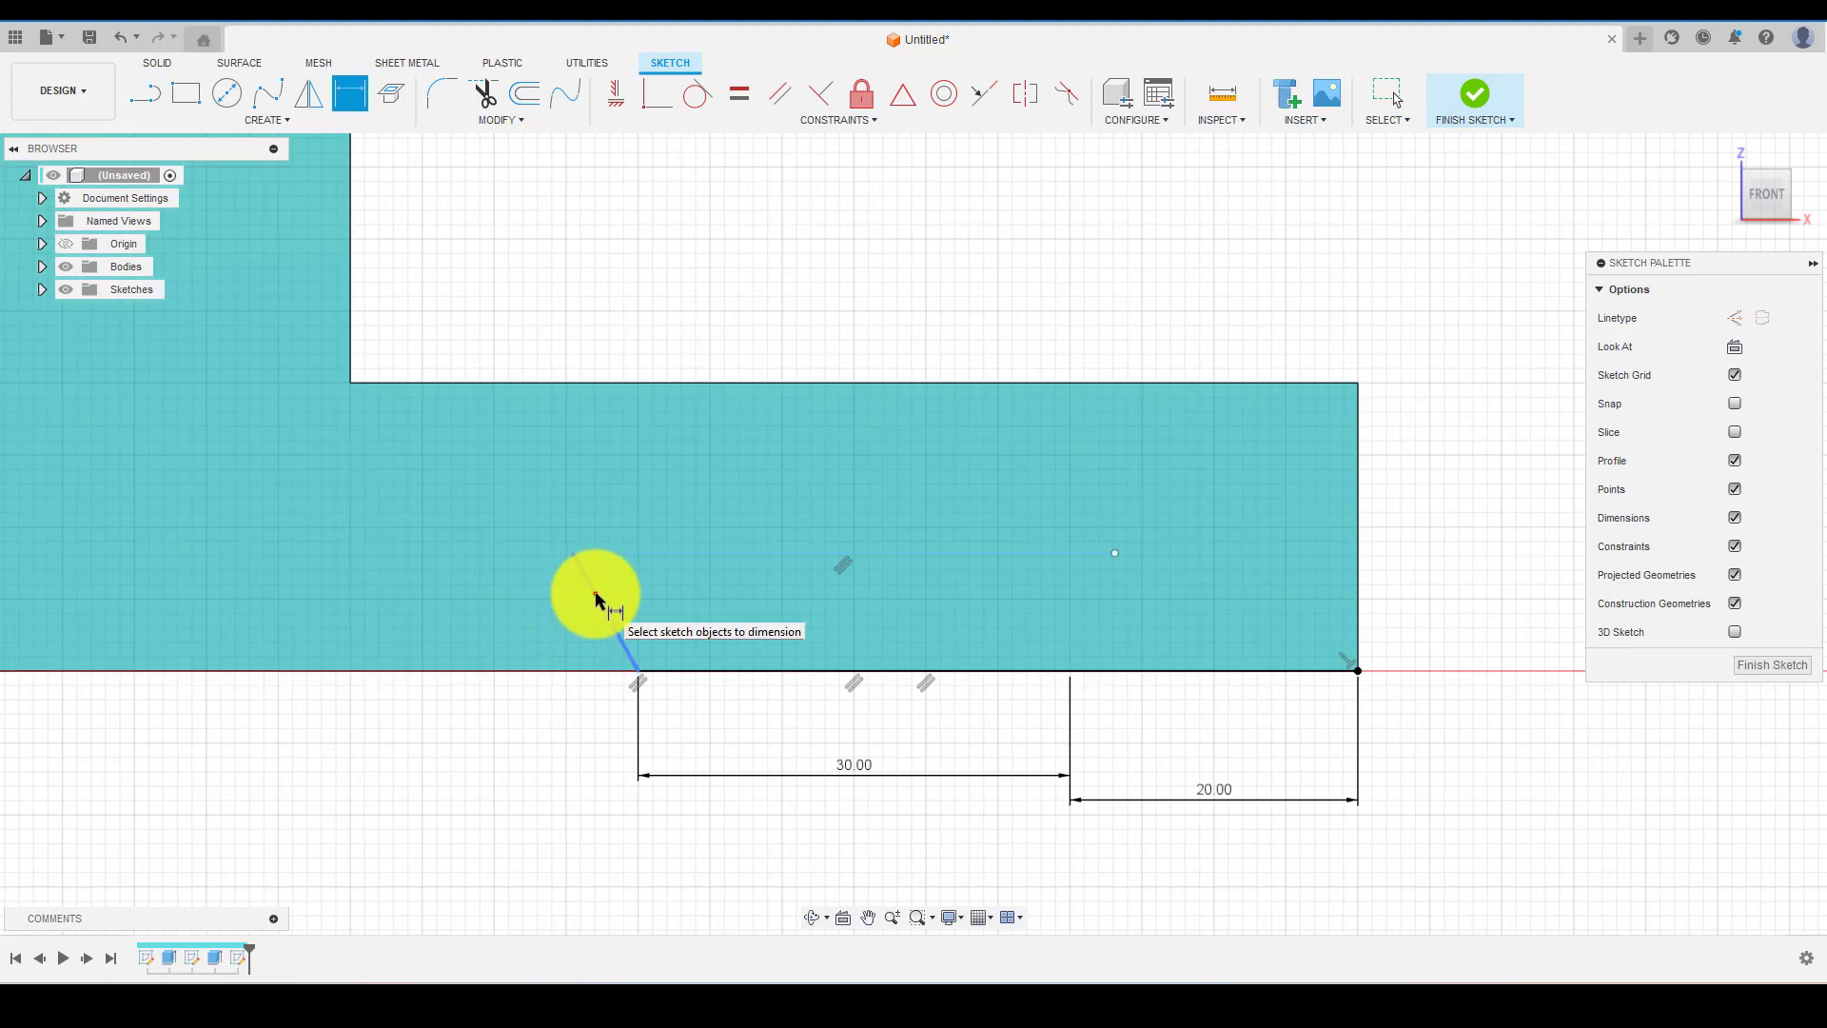
pyautogui.click(596, 596)
pyautogui.click(553, 672)
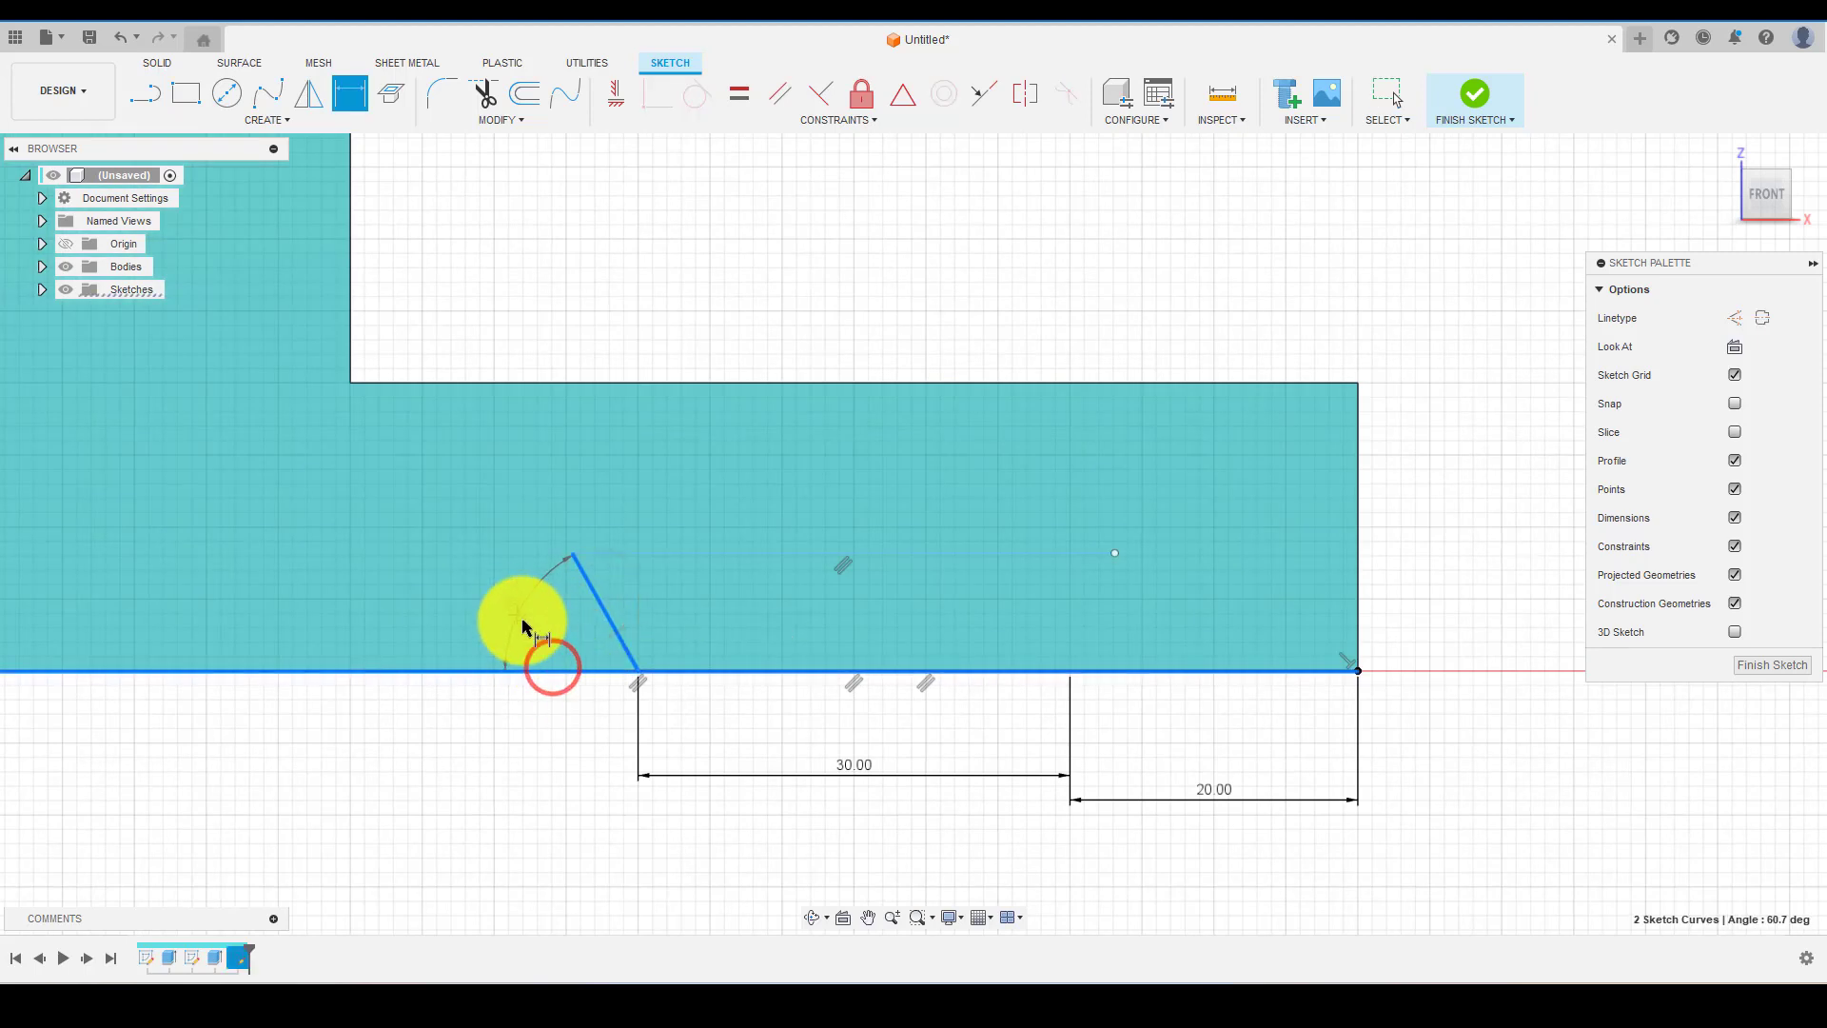
pyautogui.click(530, 621)
pyautogui.write('45')
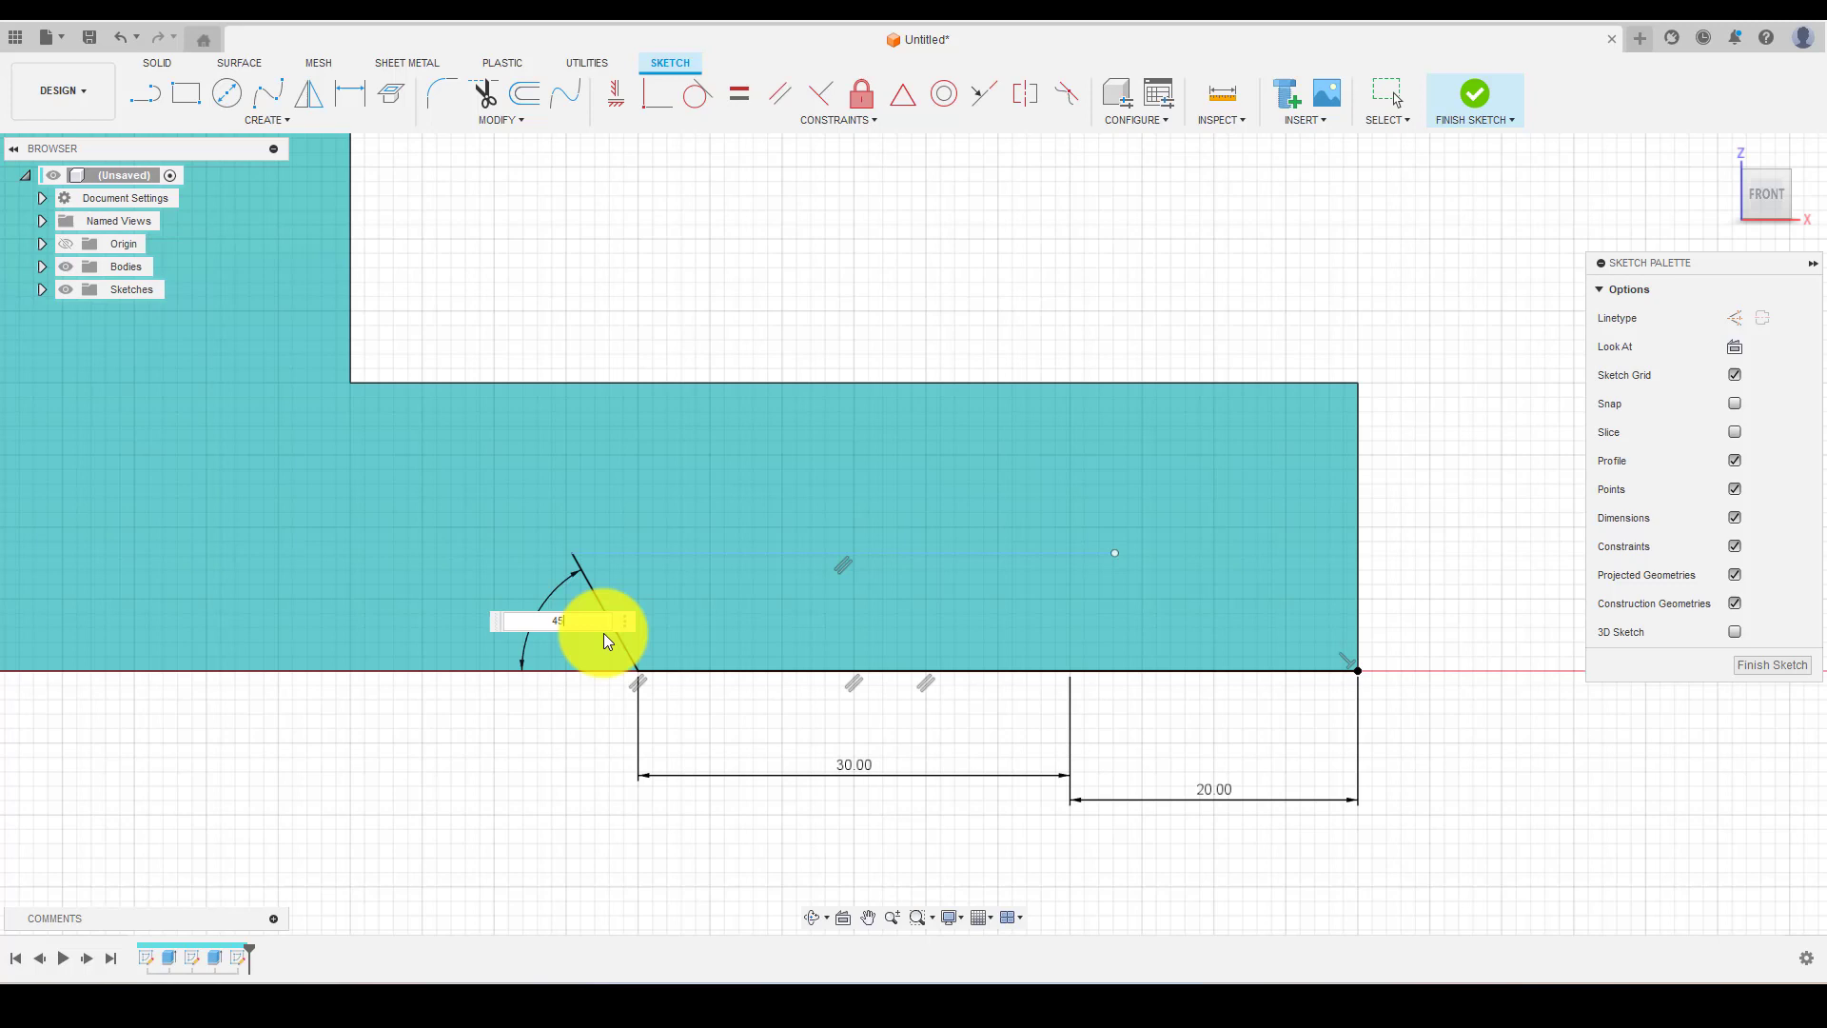
pyautogui.press('Return')
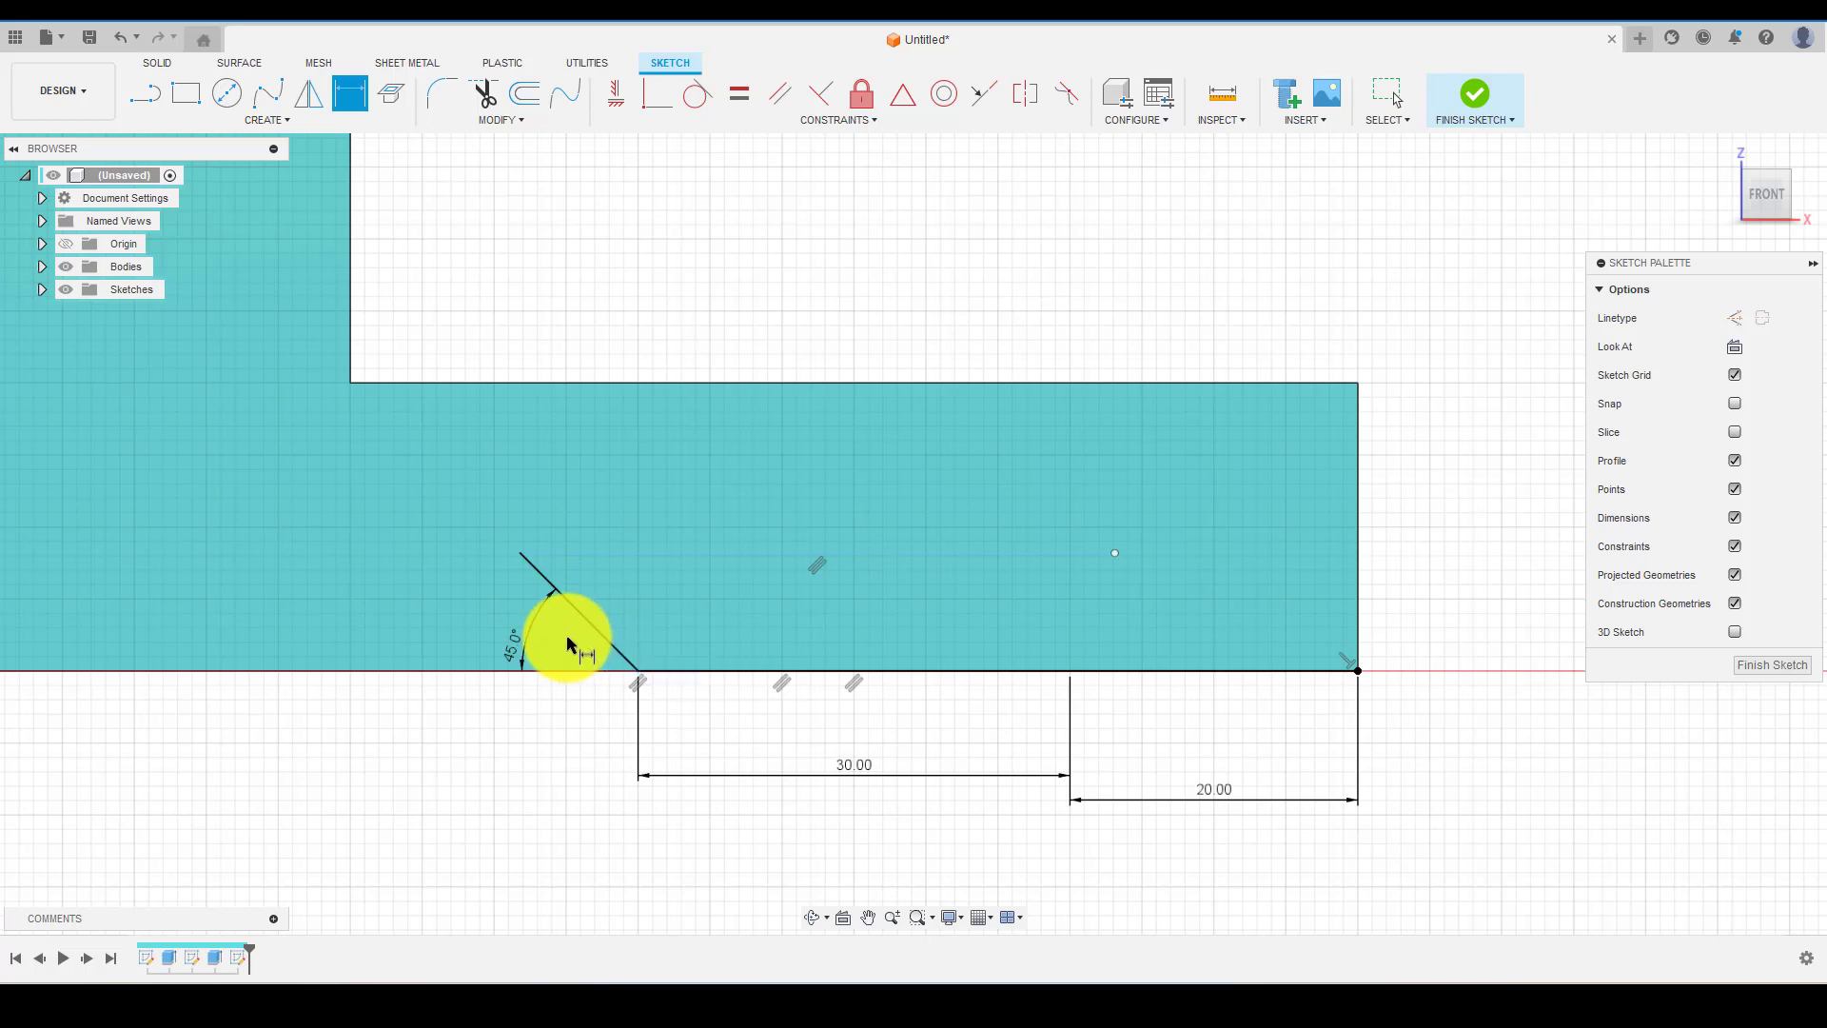
# - Dimension the distance between the slot's upper horizontal line and the 30 mm line as 10 mm
pyautogui.click(676, 552)
pyautogui.click(713, 671)
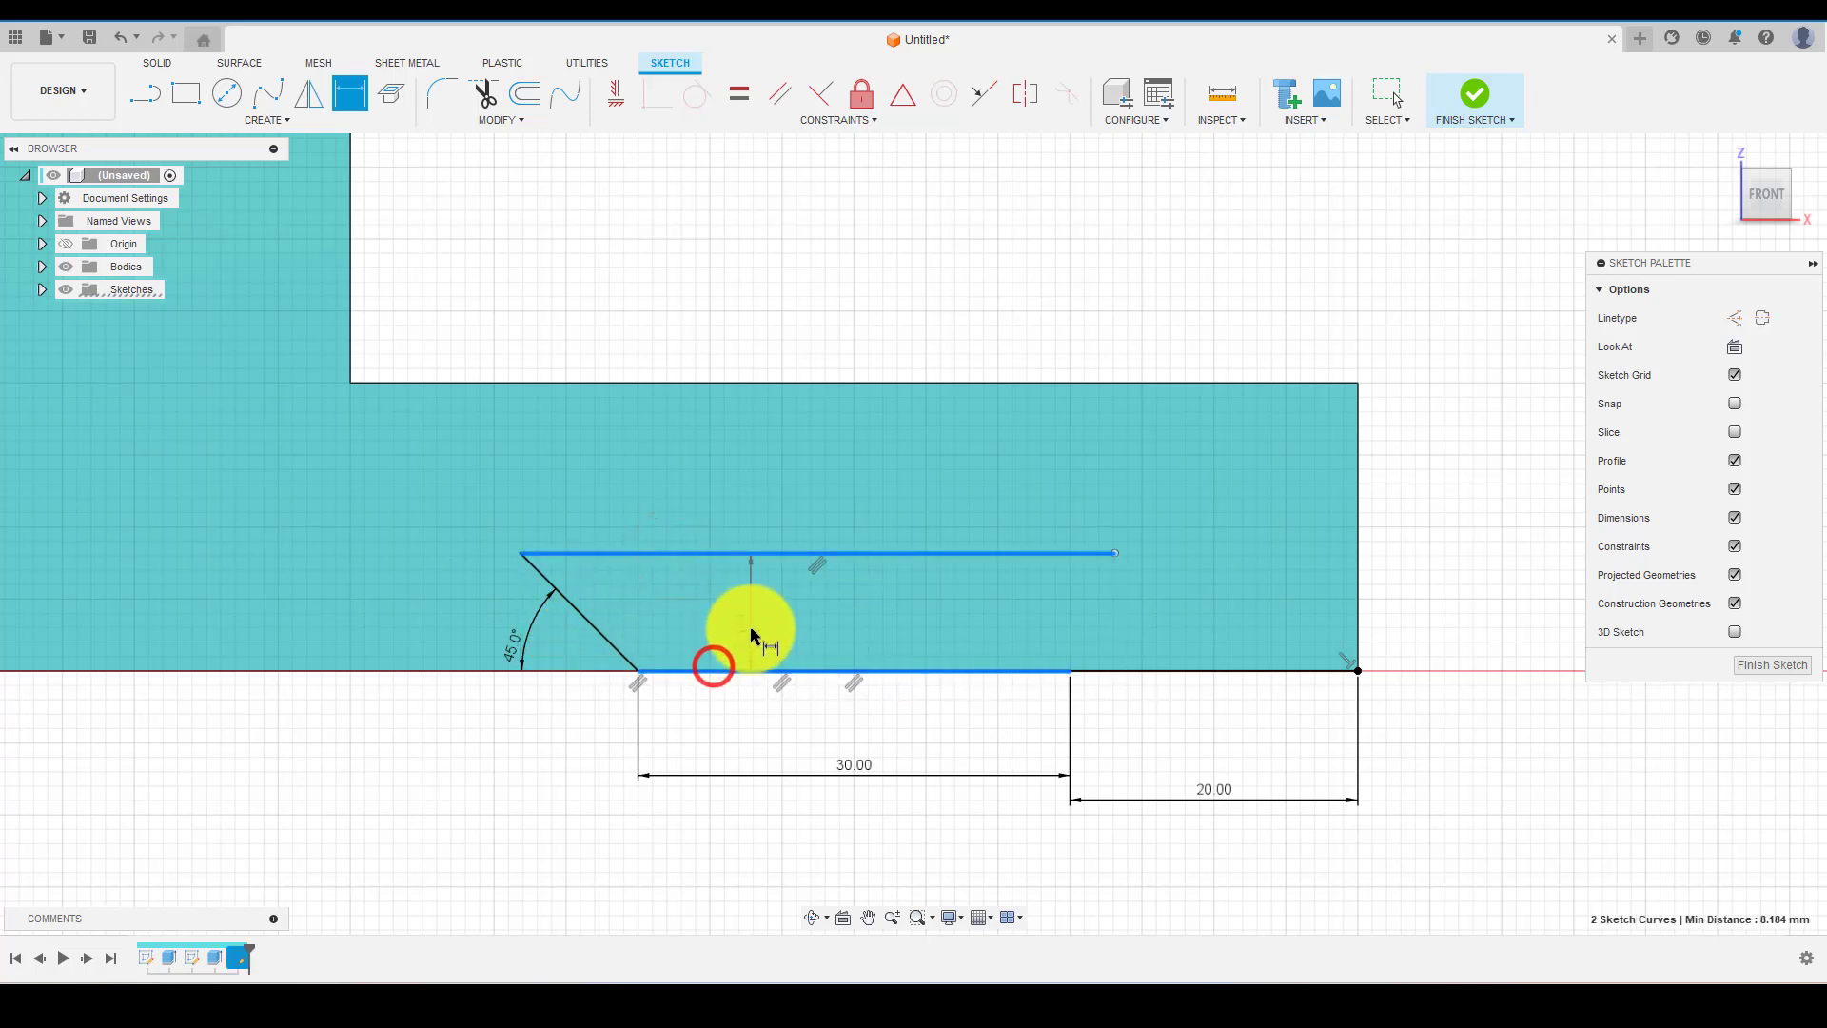
pyautogui.click(754, 620)
pyautogui.write('10')
pyautogui.press('Return')
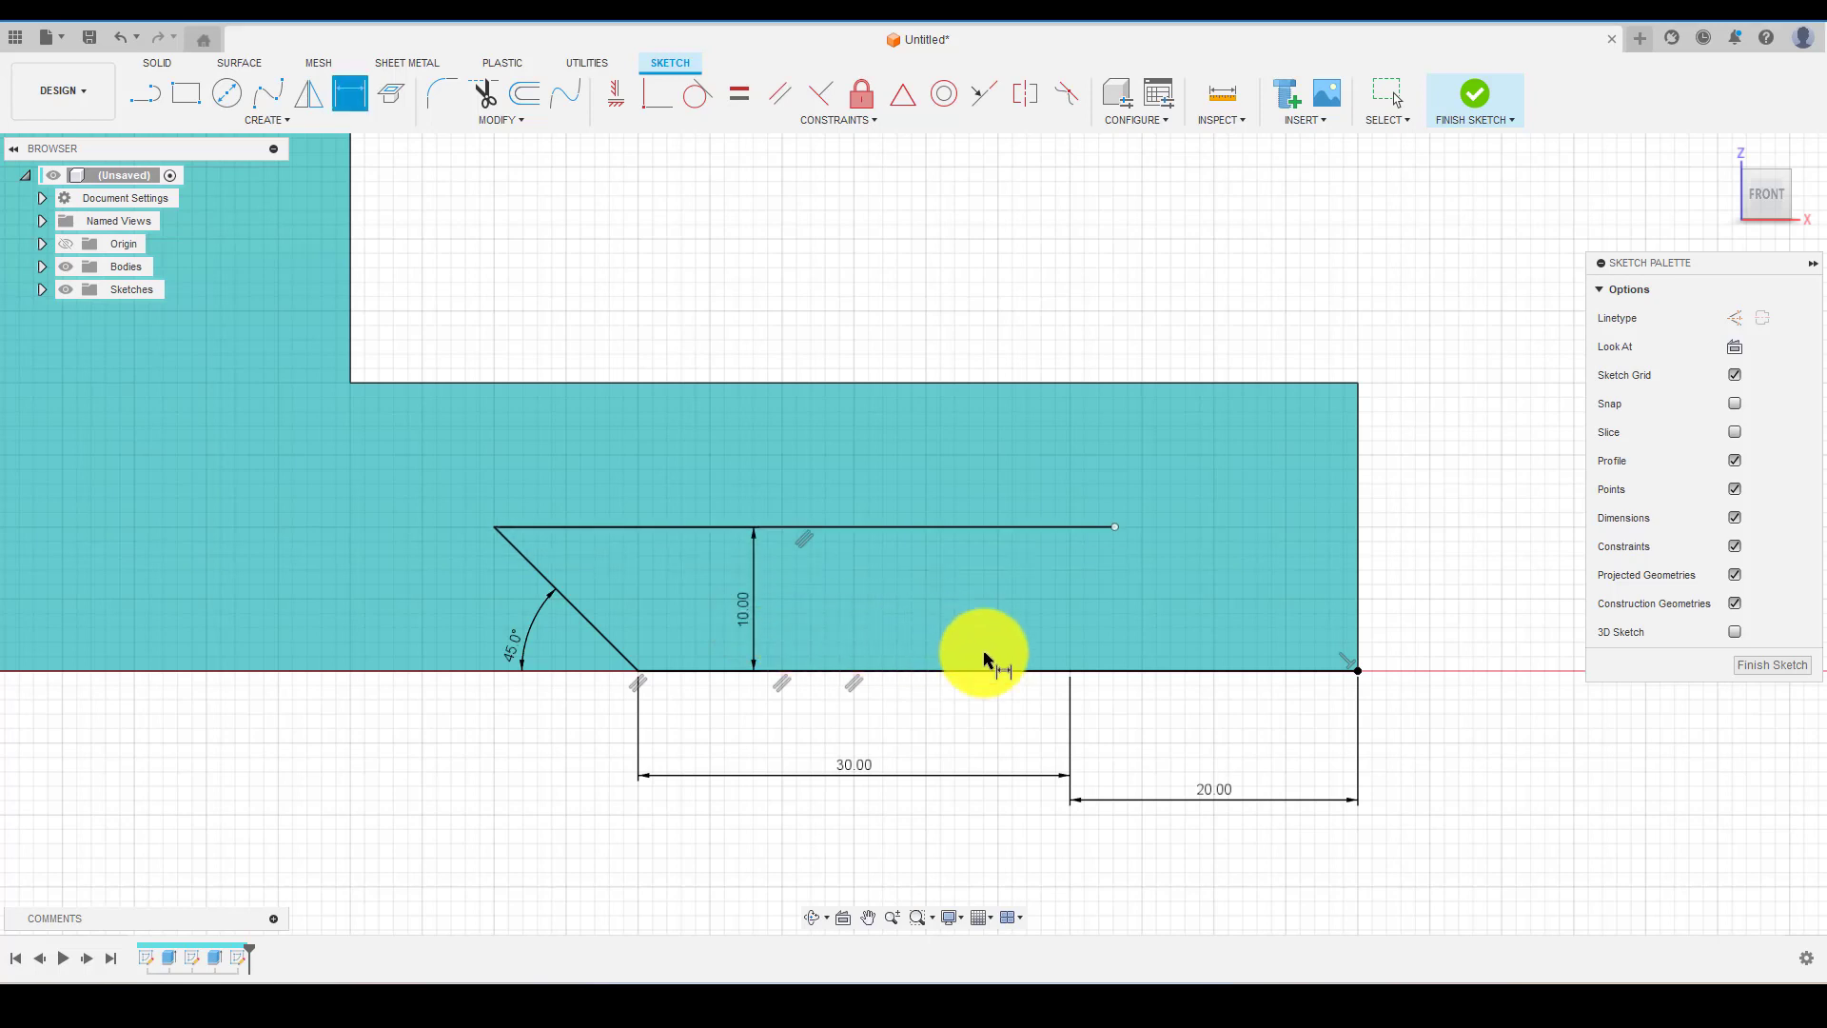
pyautogui.press('l')
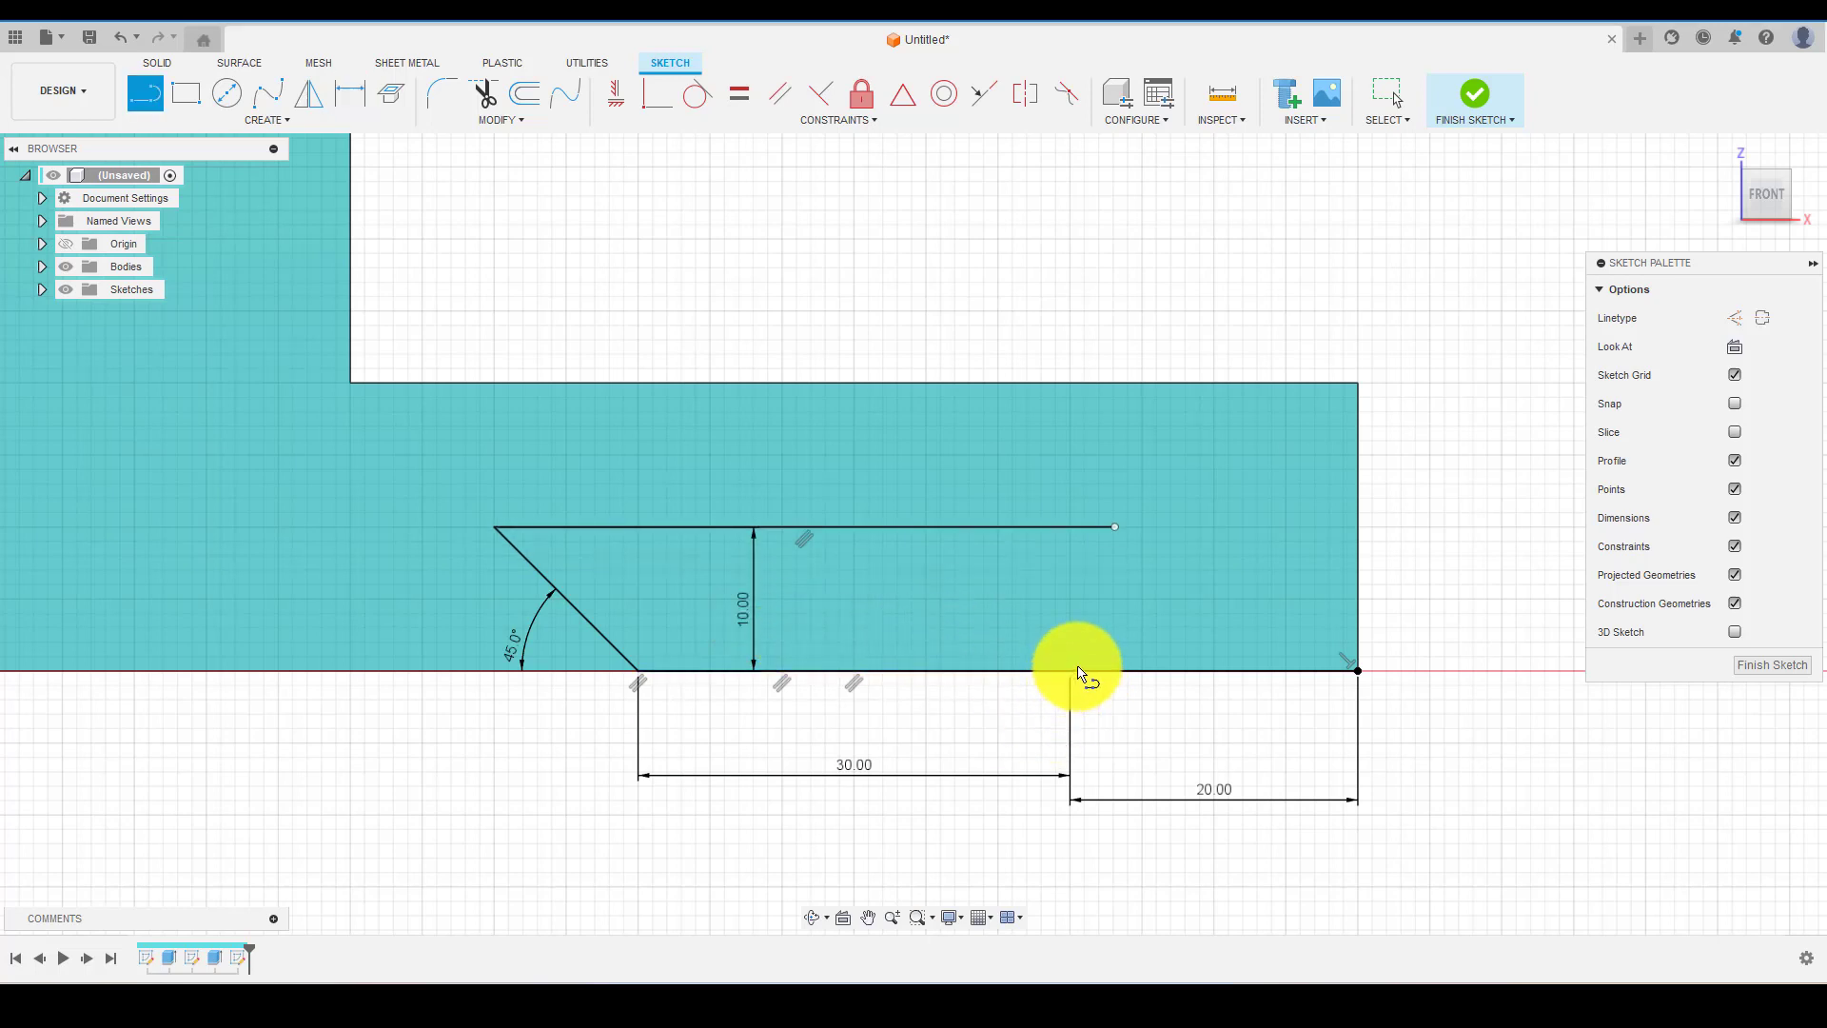
pyautogui.click(1071, 671)
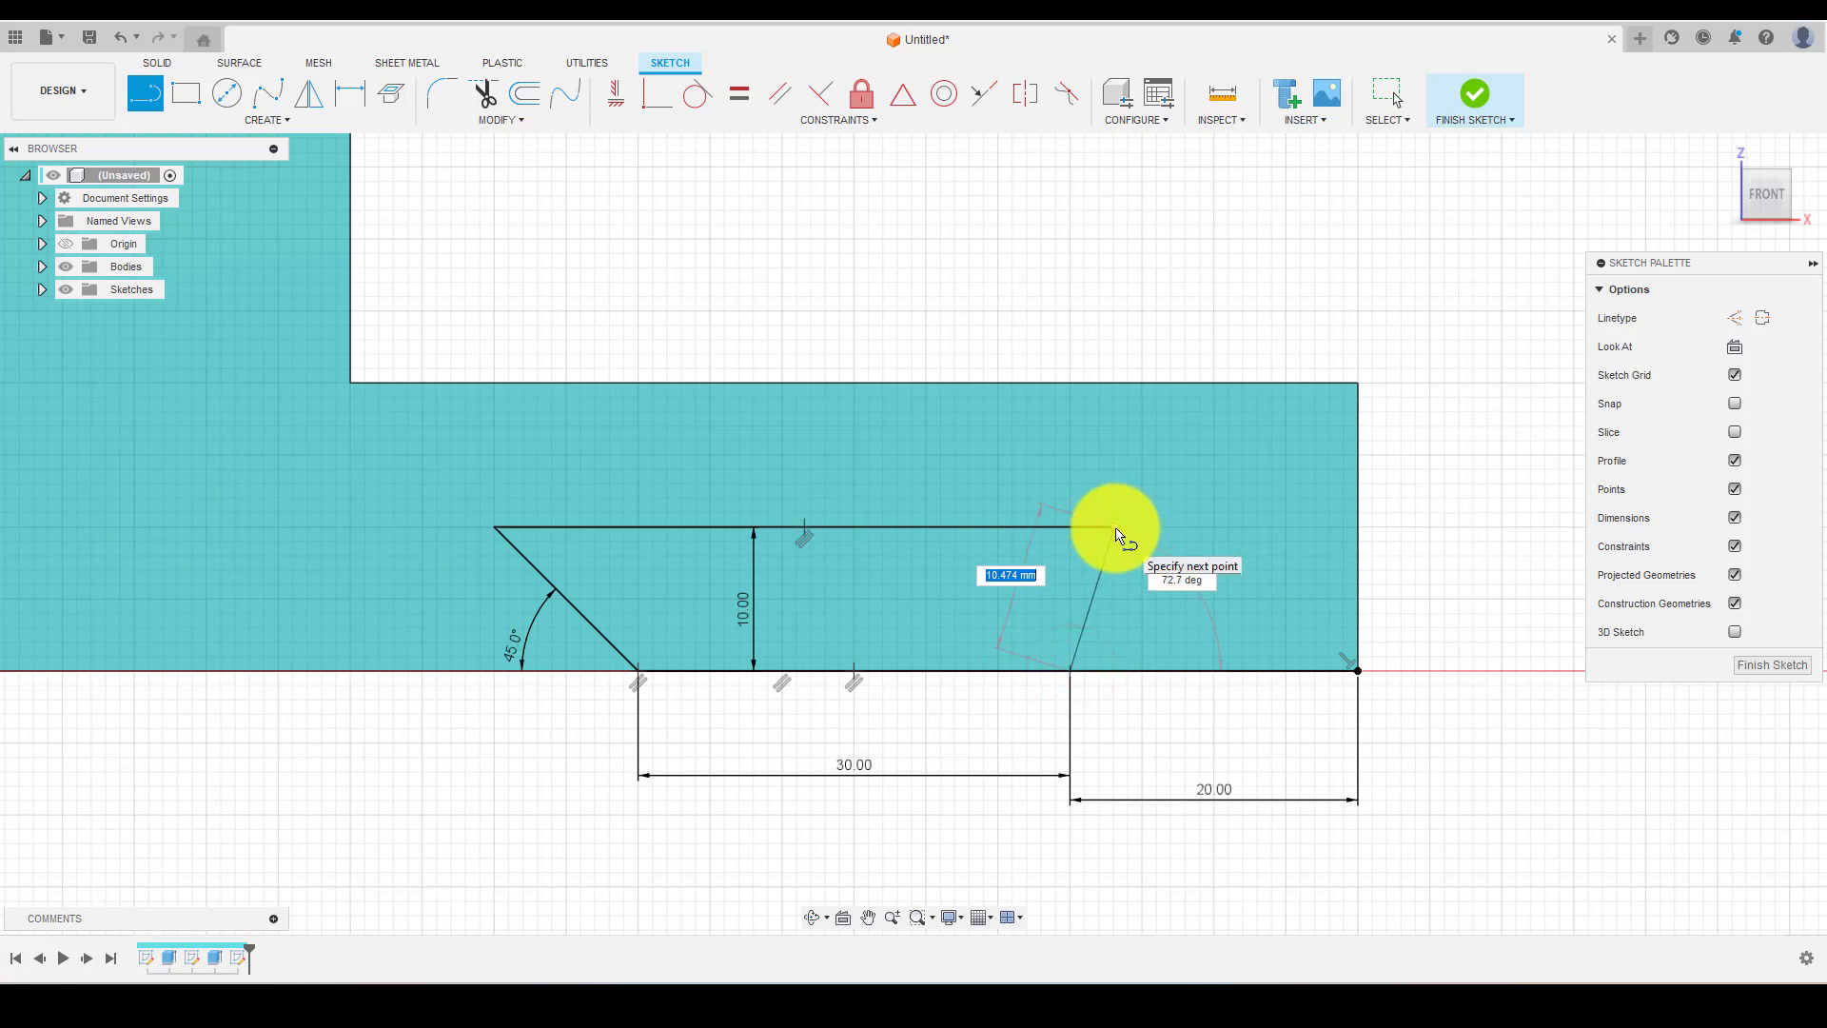
pyautogui.press('Escape')
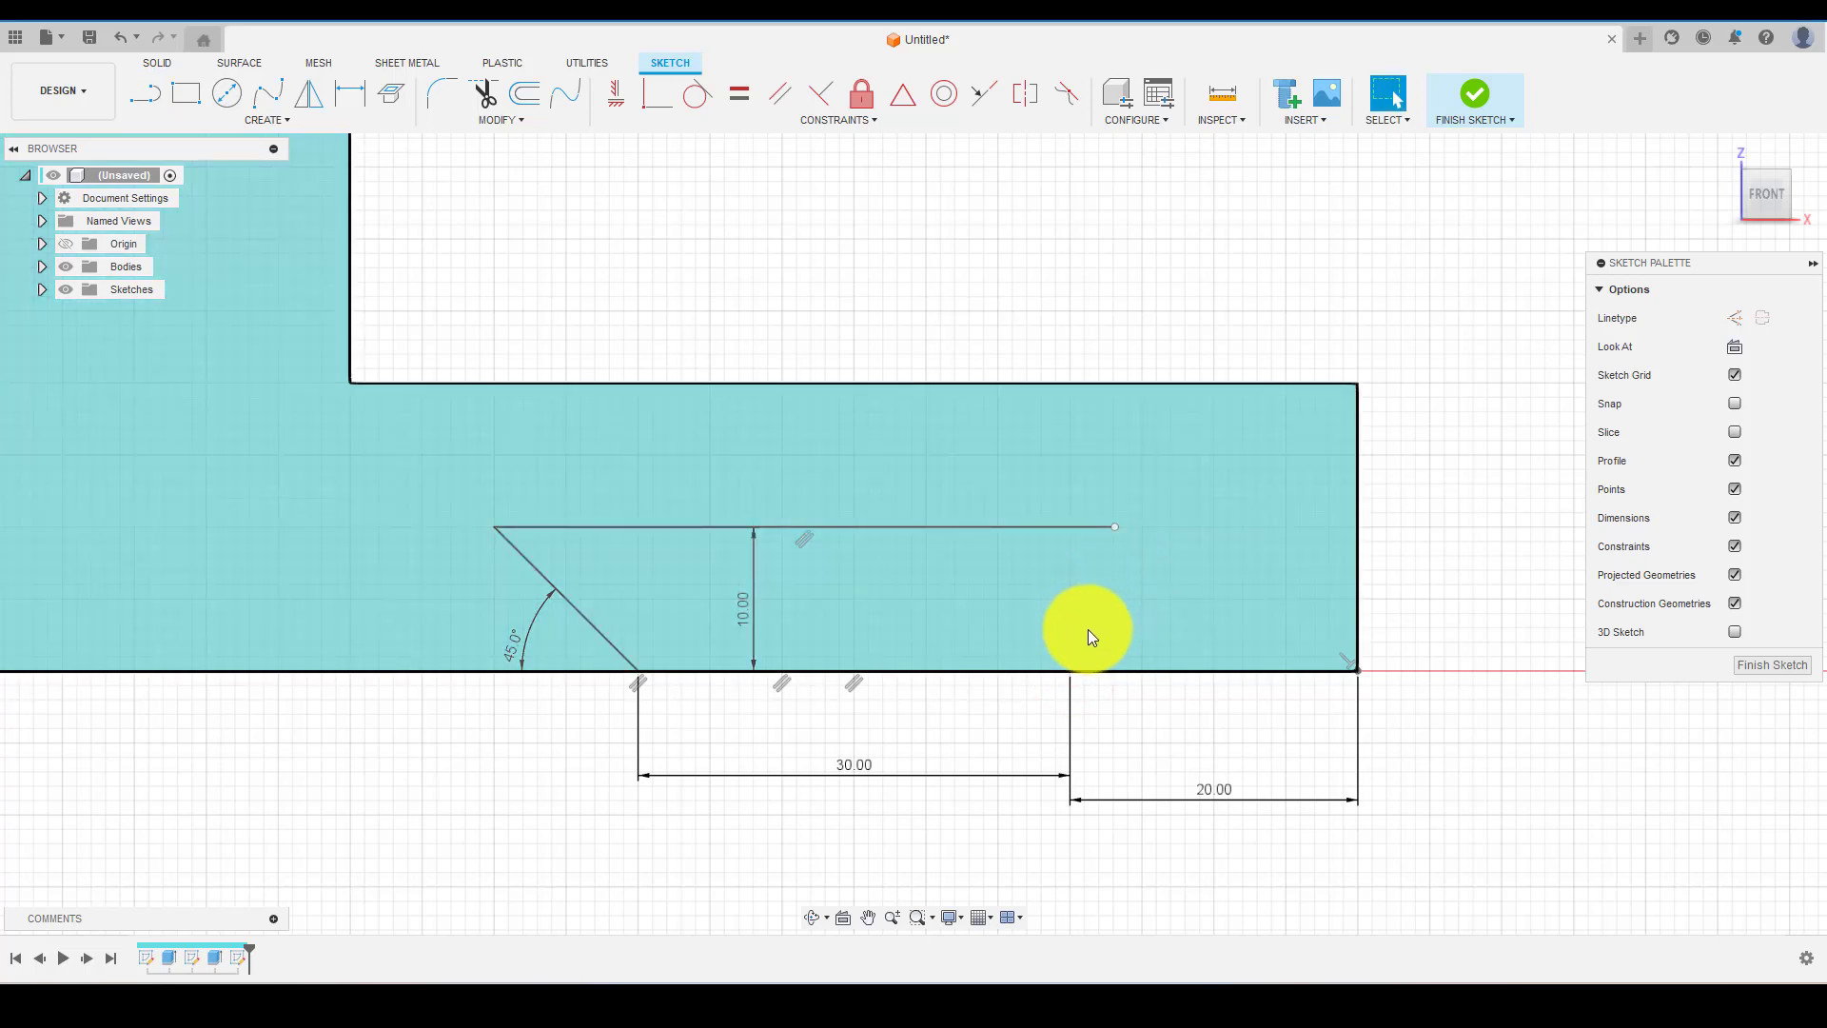
pyautogui.click(1087, 642)
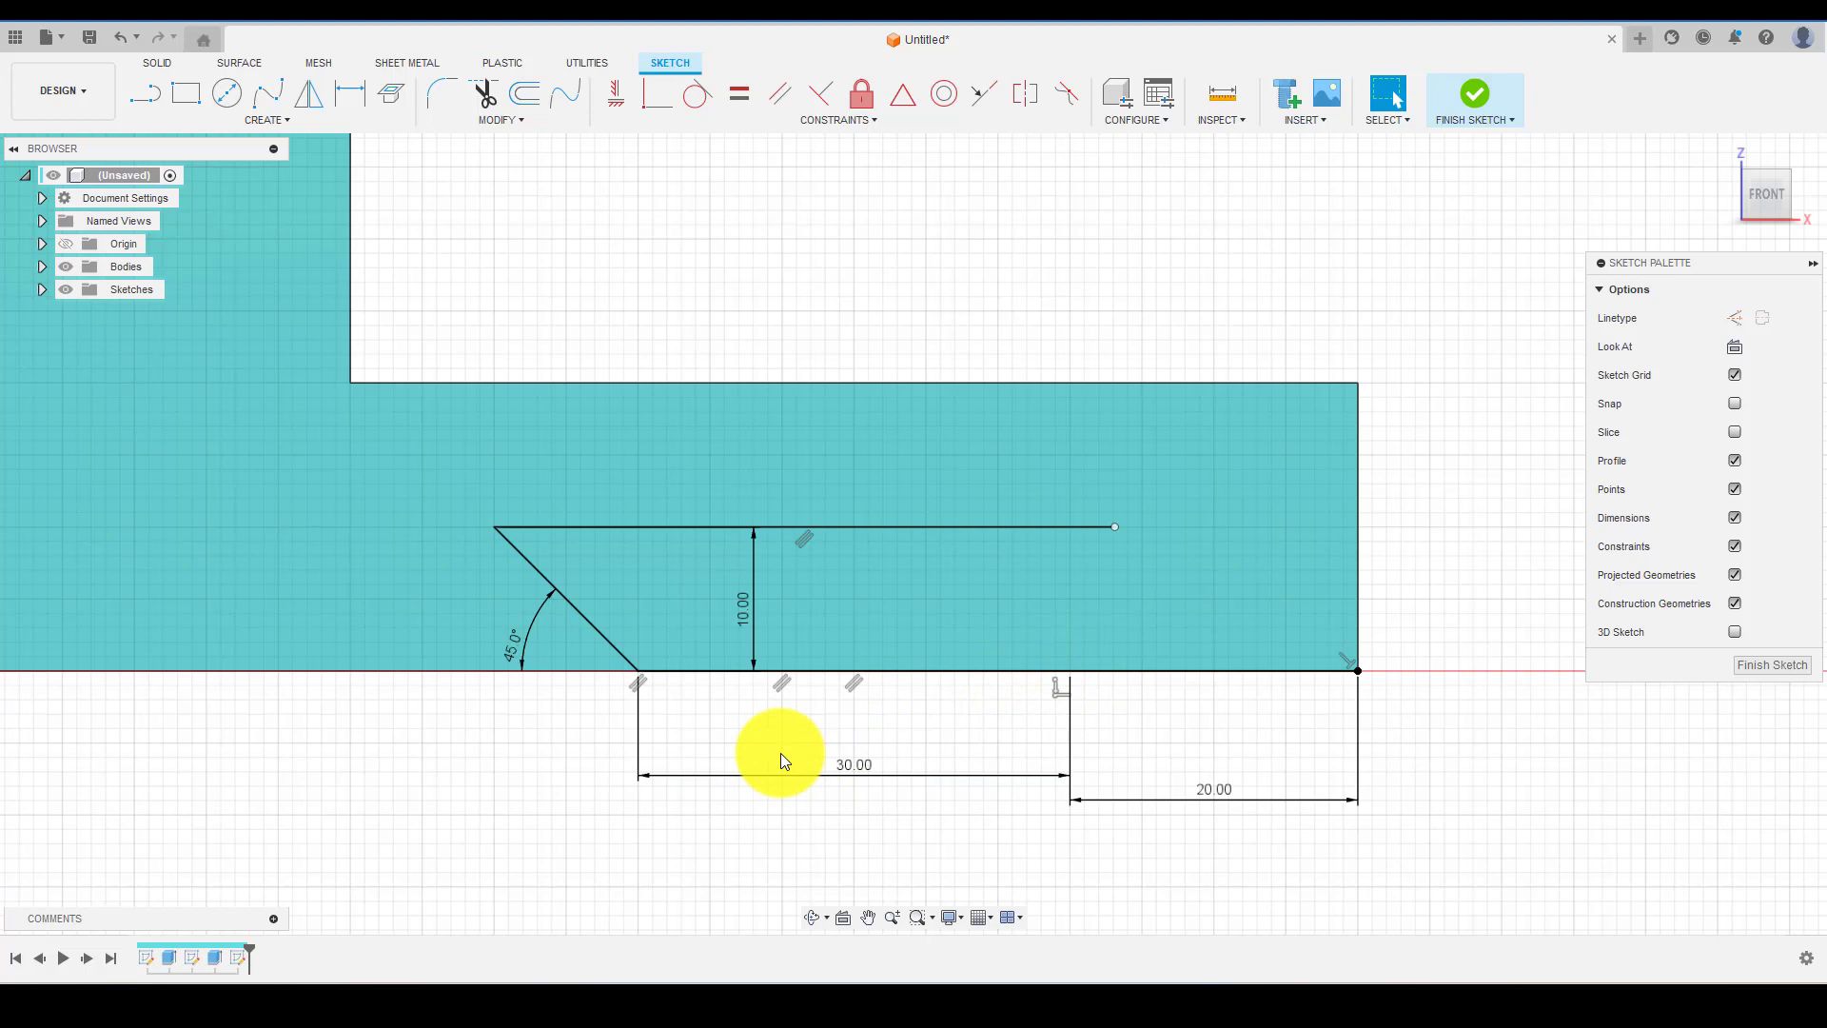
pyautogui.scroll(-1, 780, 752)
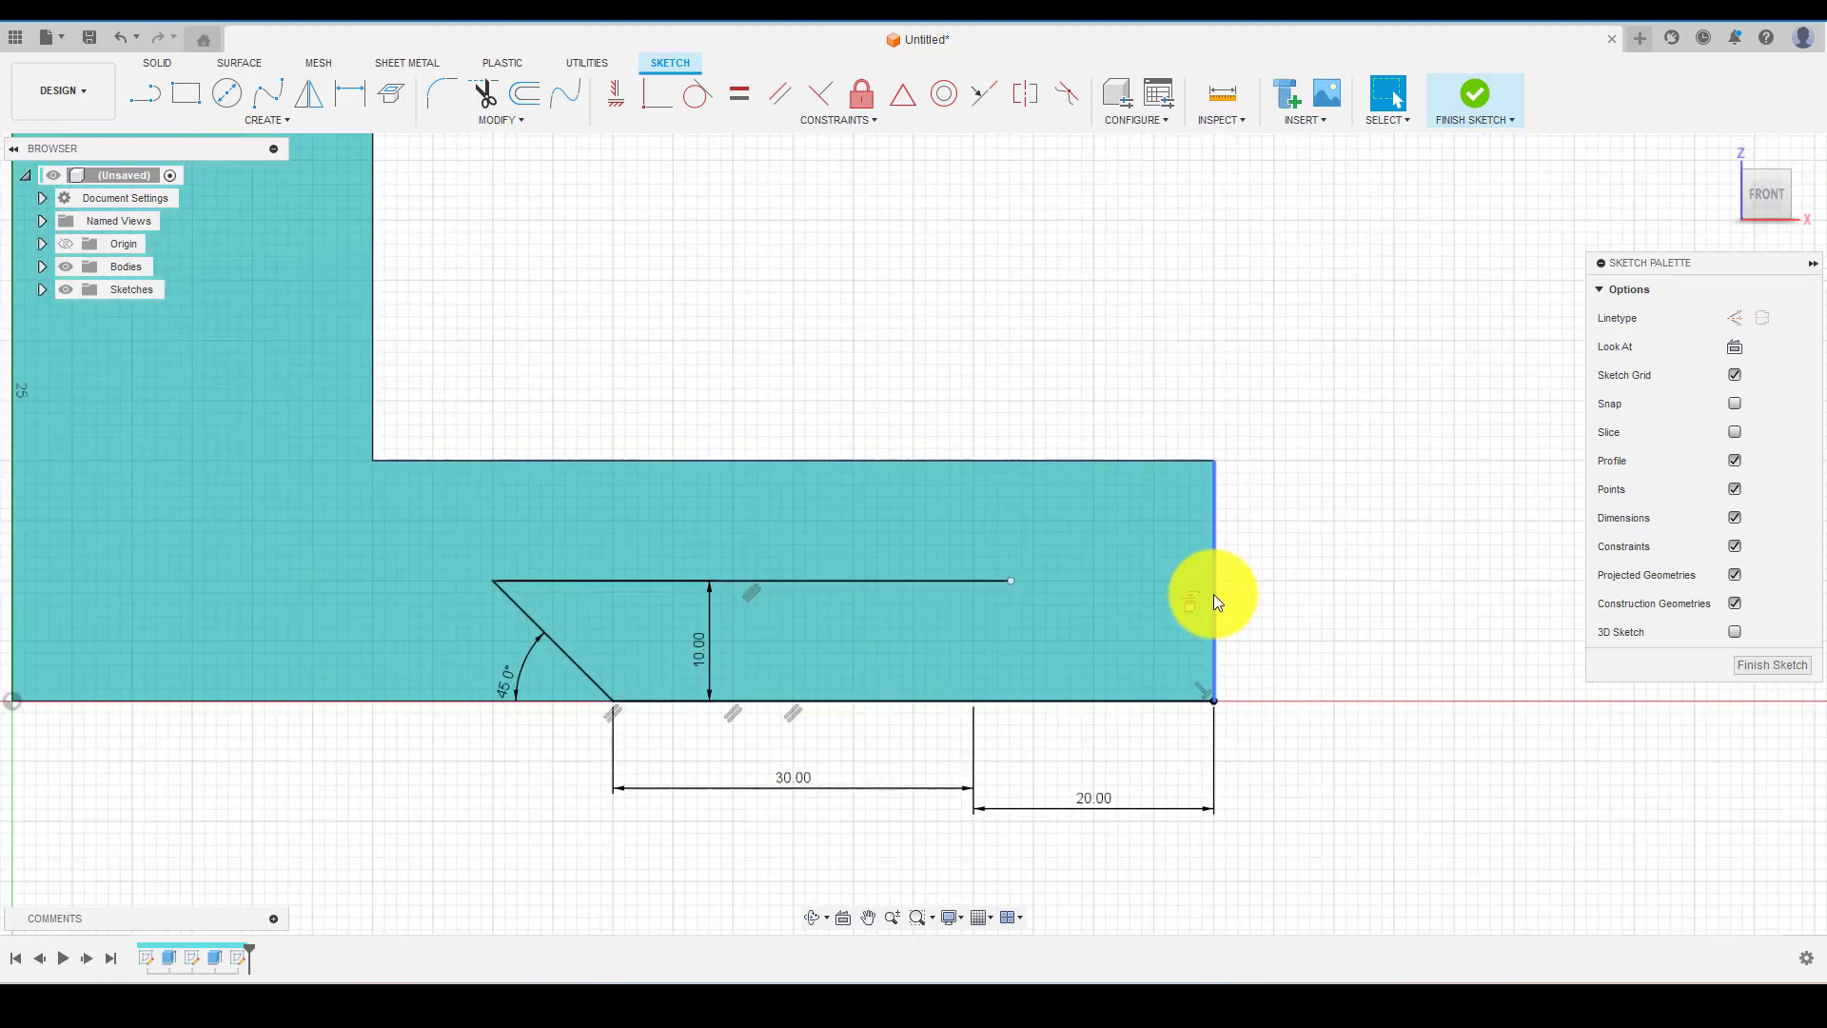
pyautogui.scroll(1, 1213, 593)
pyautogui.press('Escape')
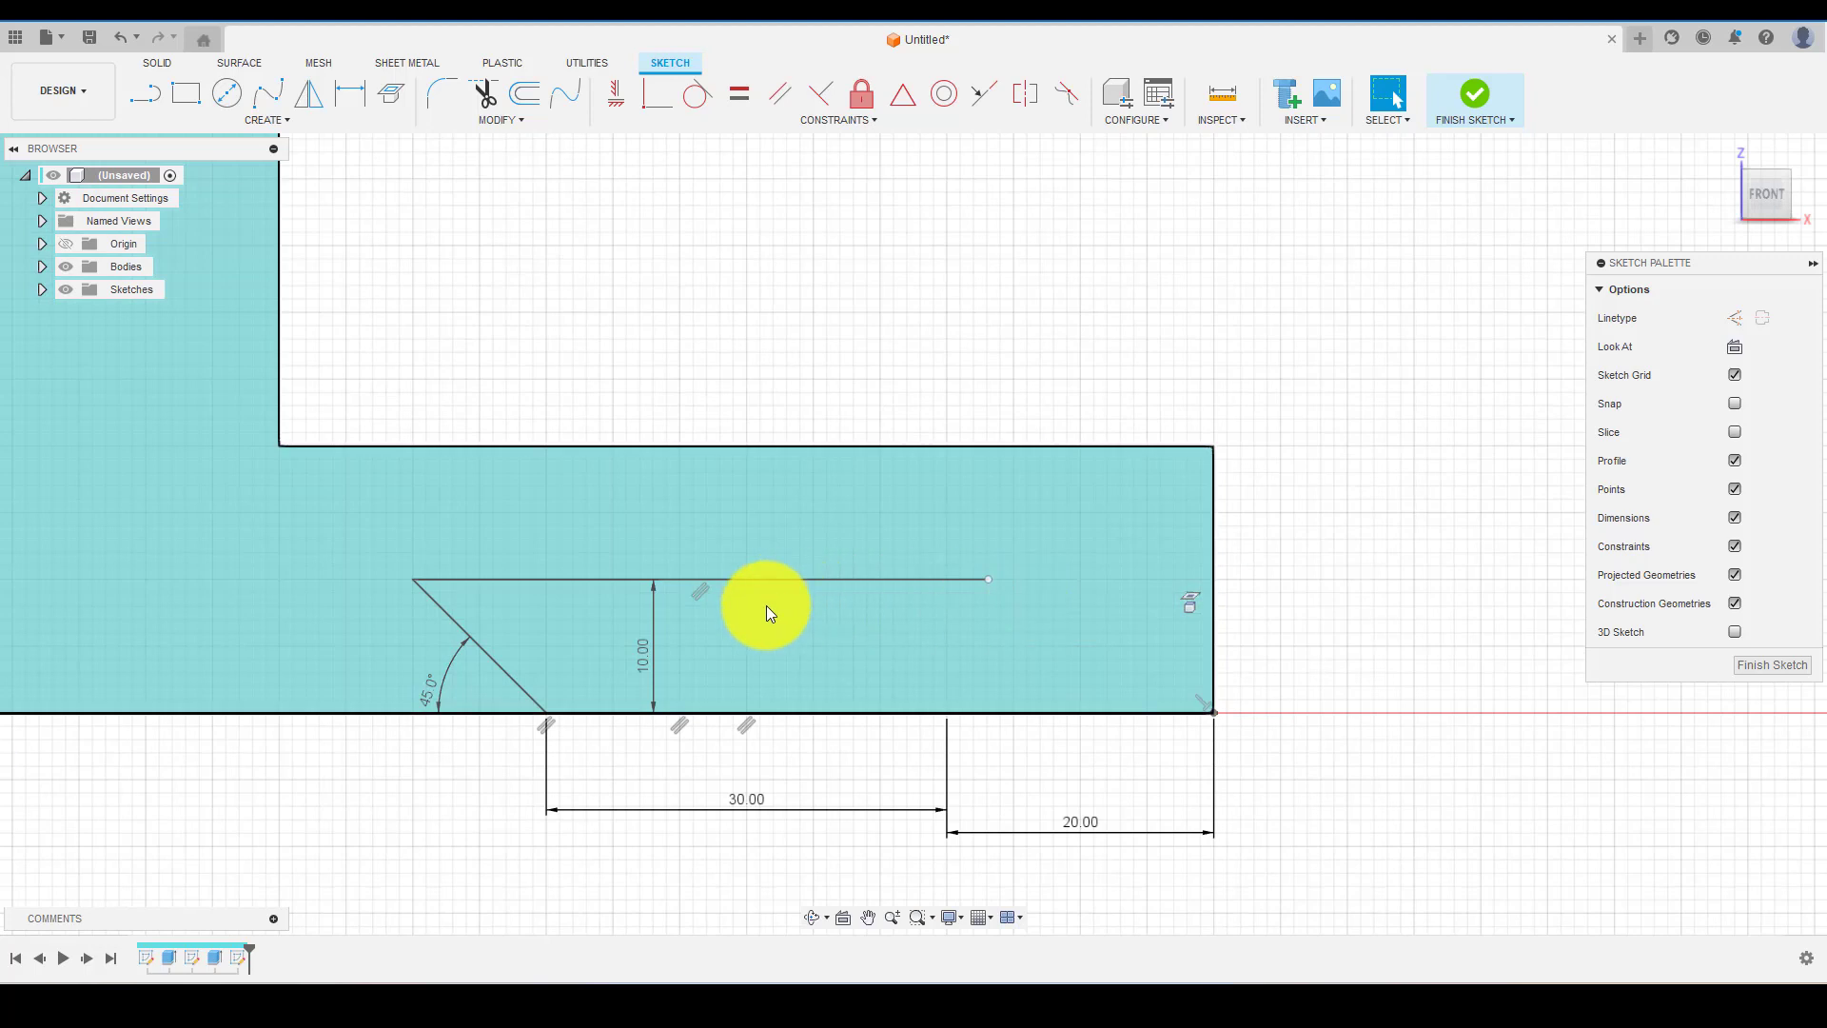
# - Draw a short vertical line down from the midpoint of the 30 mm line and convert it to a construction line
pyautogui.press('l')
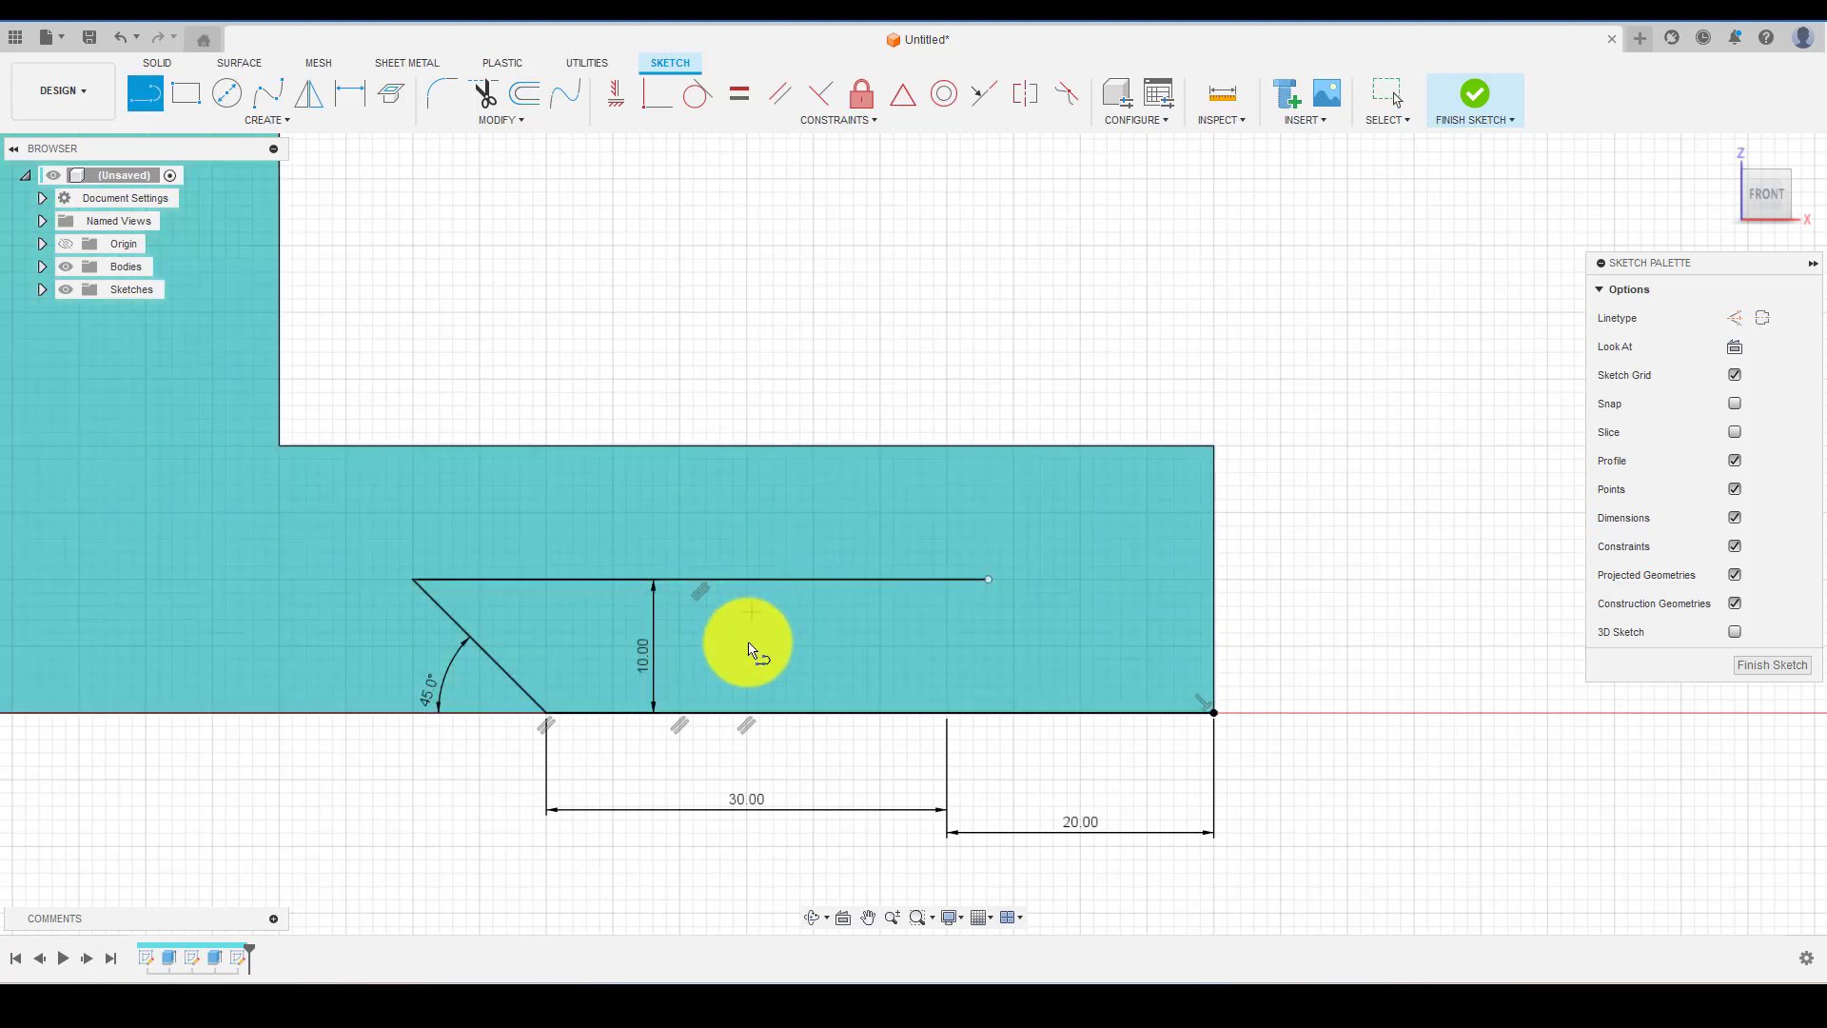
pyautogui.click(745, 713)
pyautogui.click(747, 763)
pyautogui.scroll(2, 746, 763)
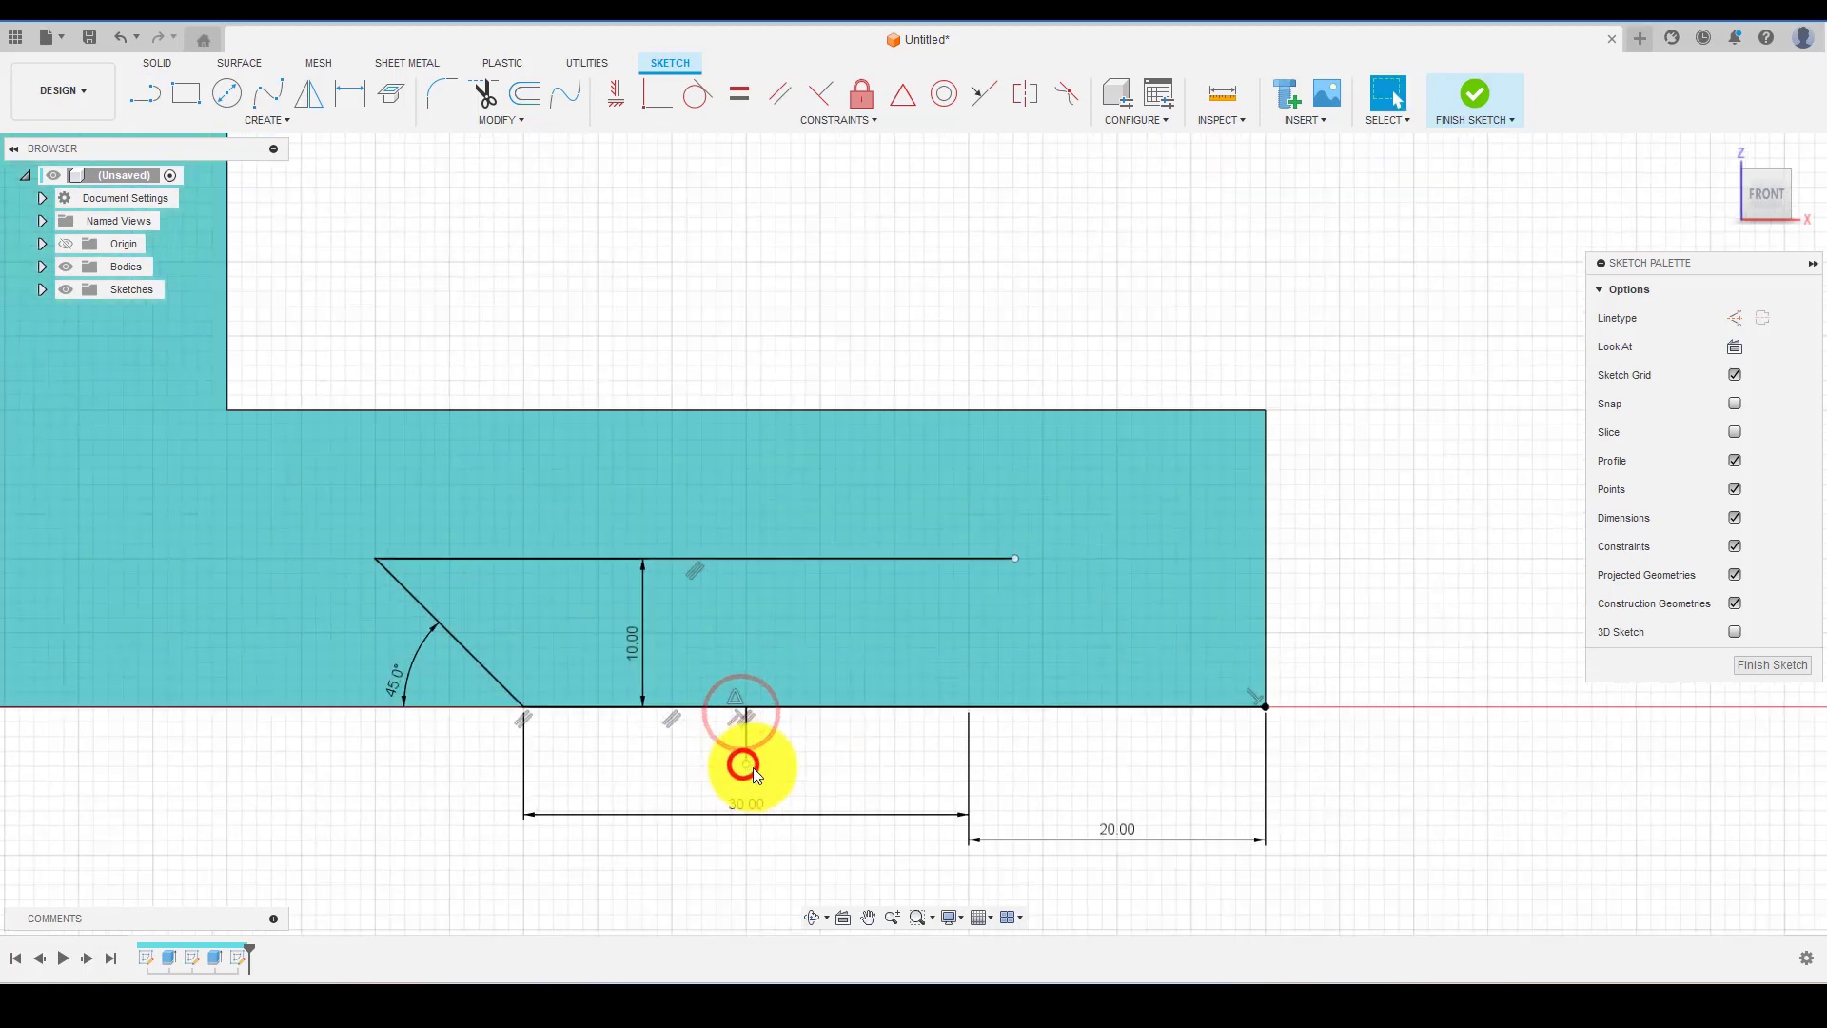
pyautogui.press('Escape')
pyautogui.click(745, 740)
pyautogui.click(1735, 314)
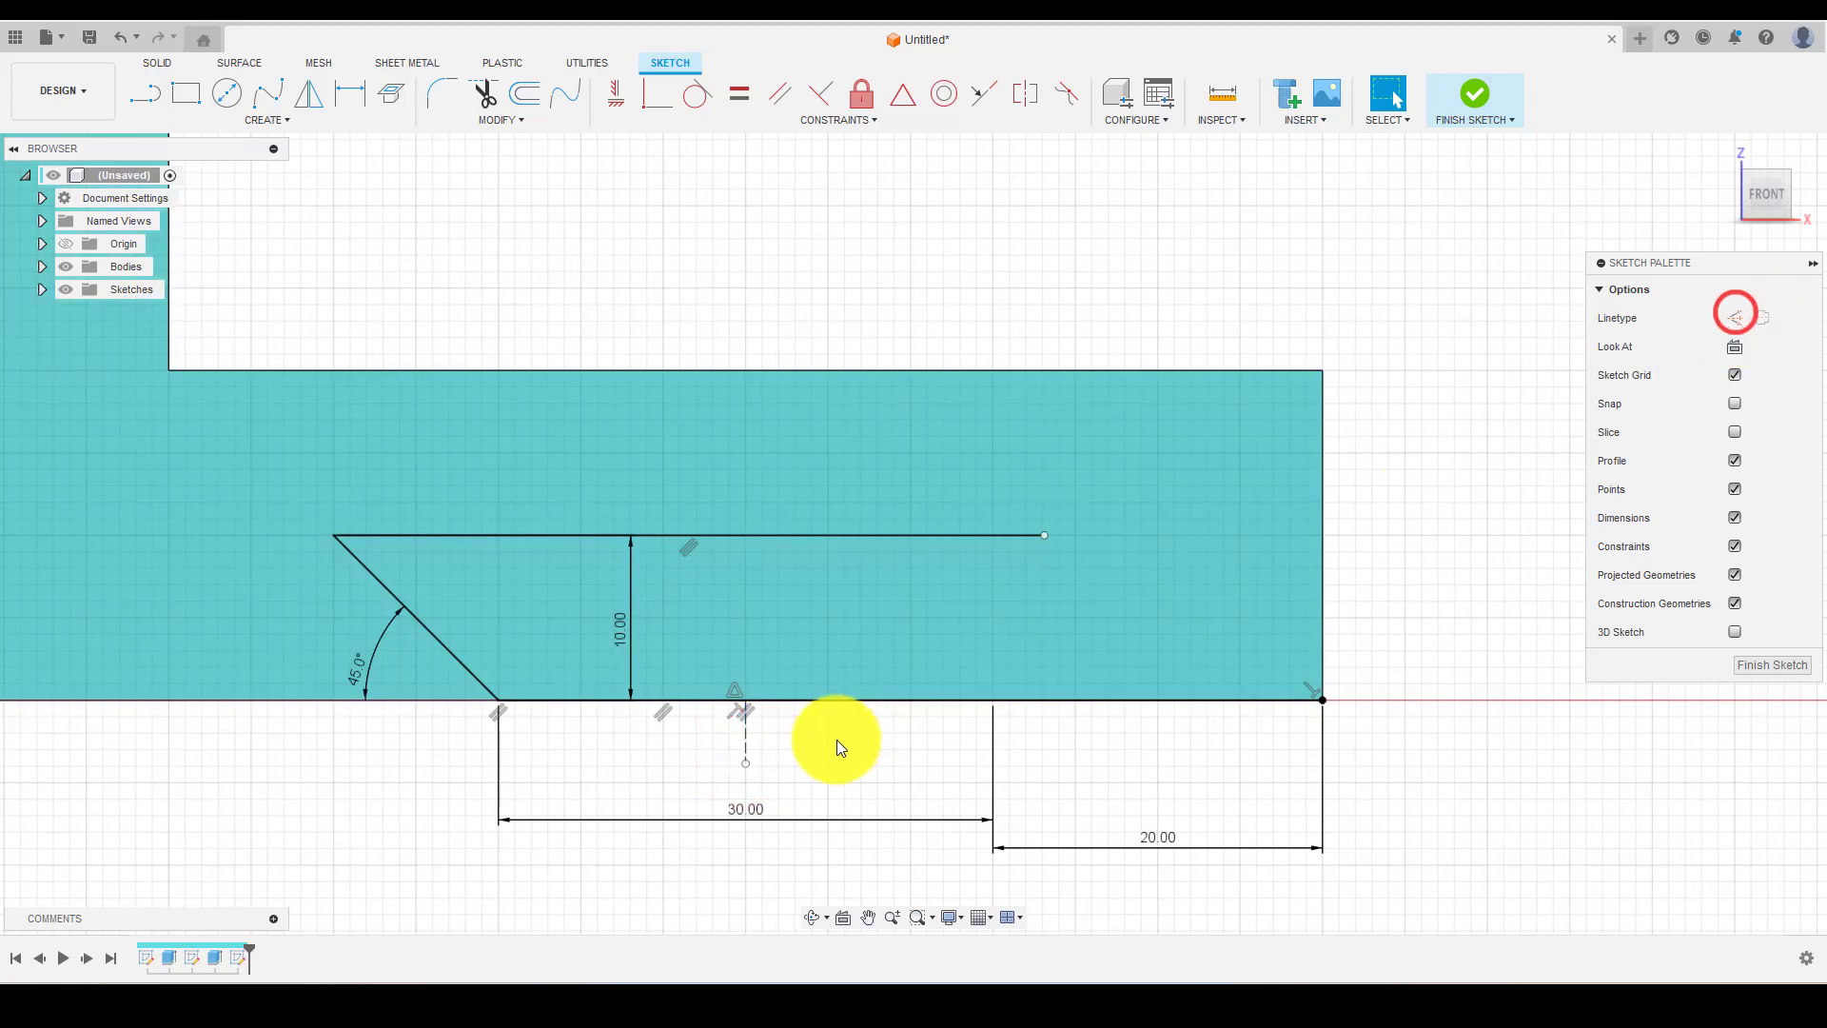
pyautogui.click(834, 741)
# - Mirror the slot's 45° sloped line about the short vertical construction line below the 30 mm line
pyautogui.click(439, 628)
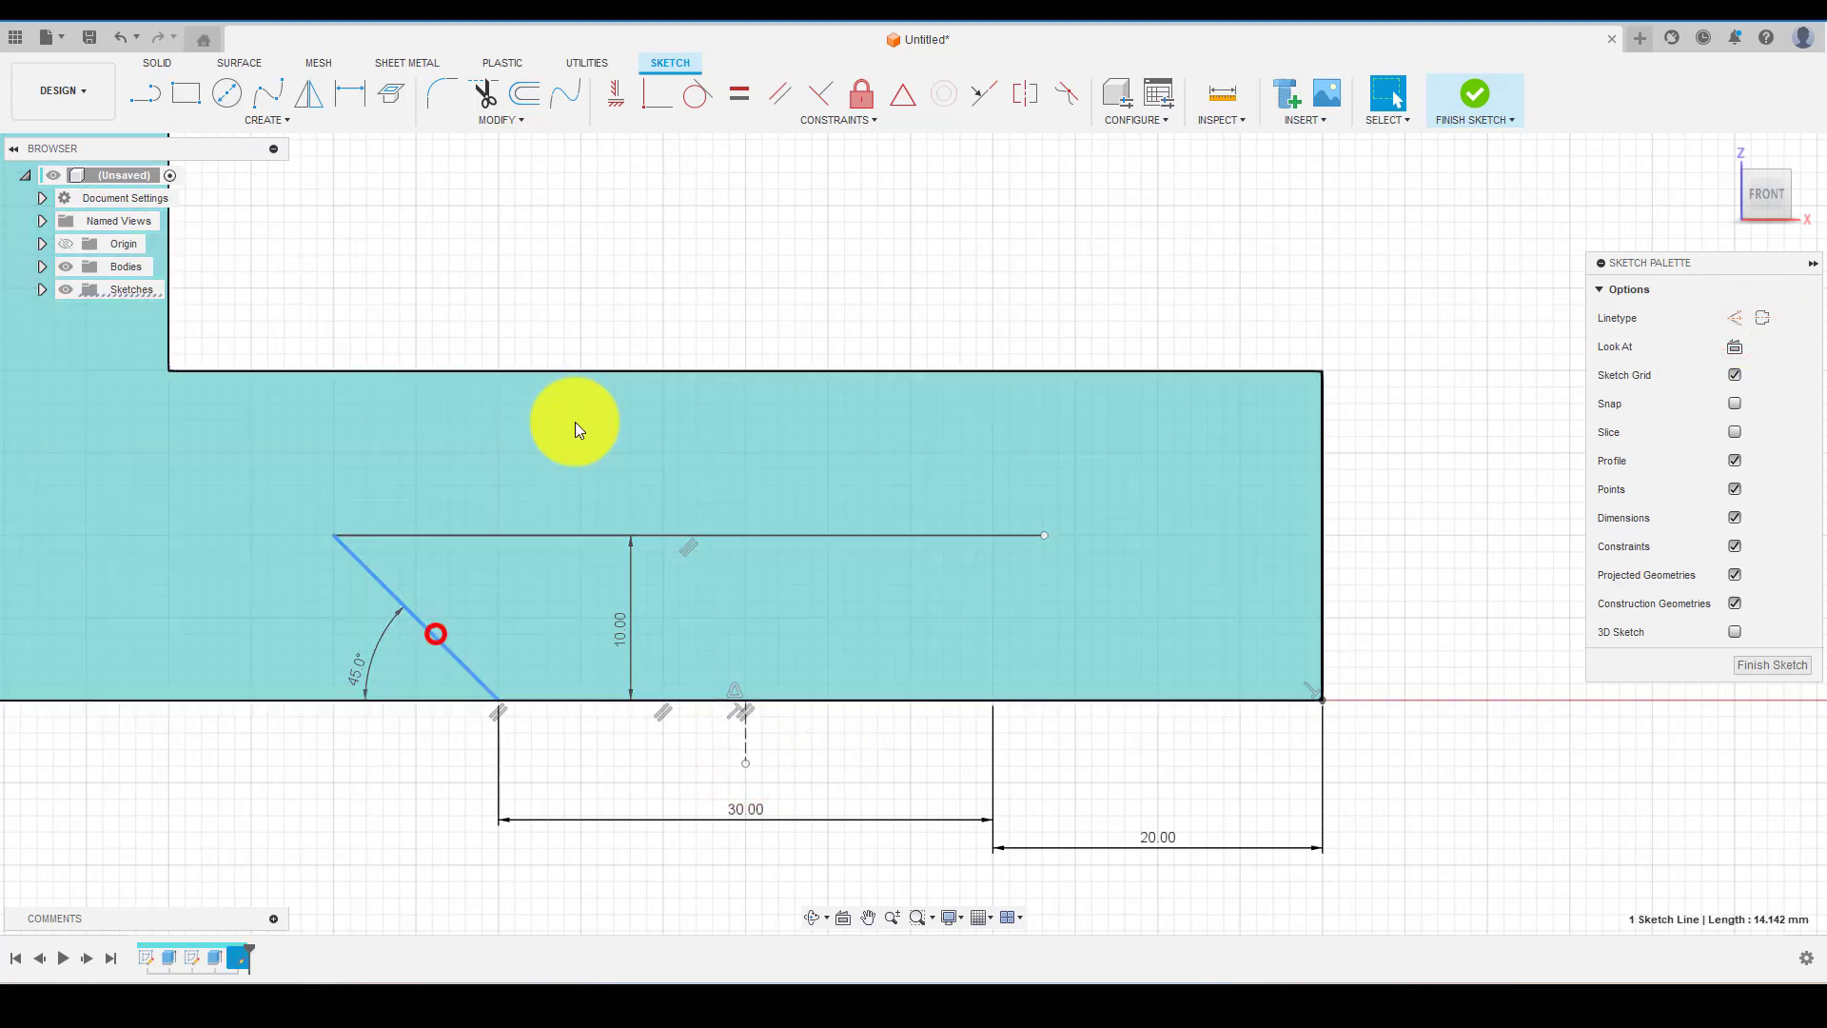
pyautogui.click(310, 94)
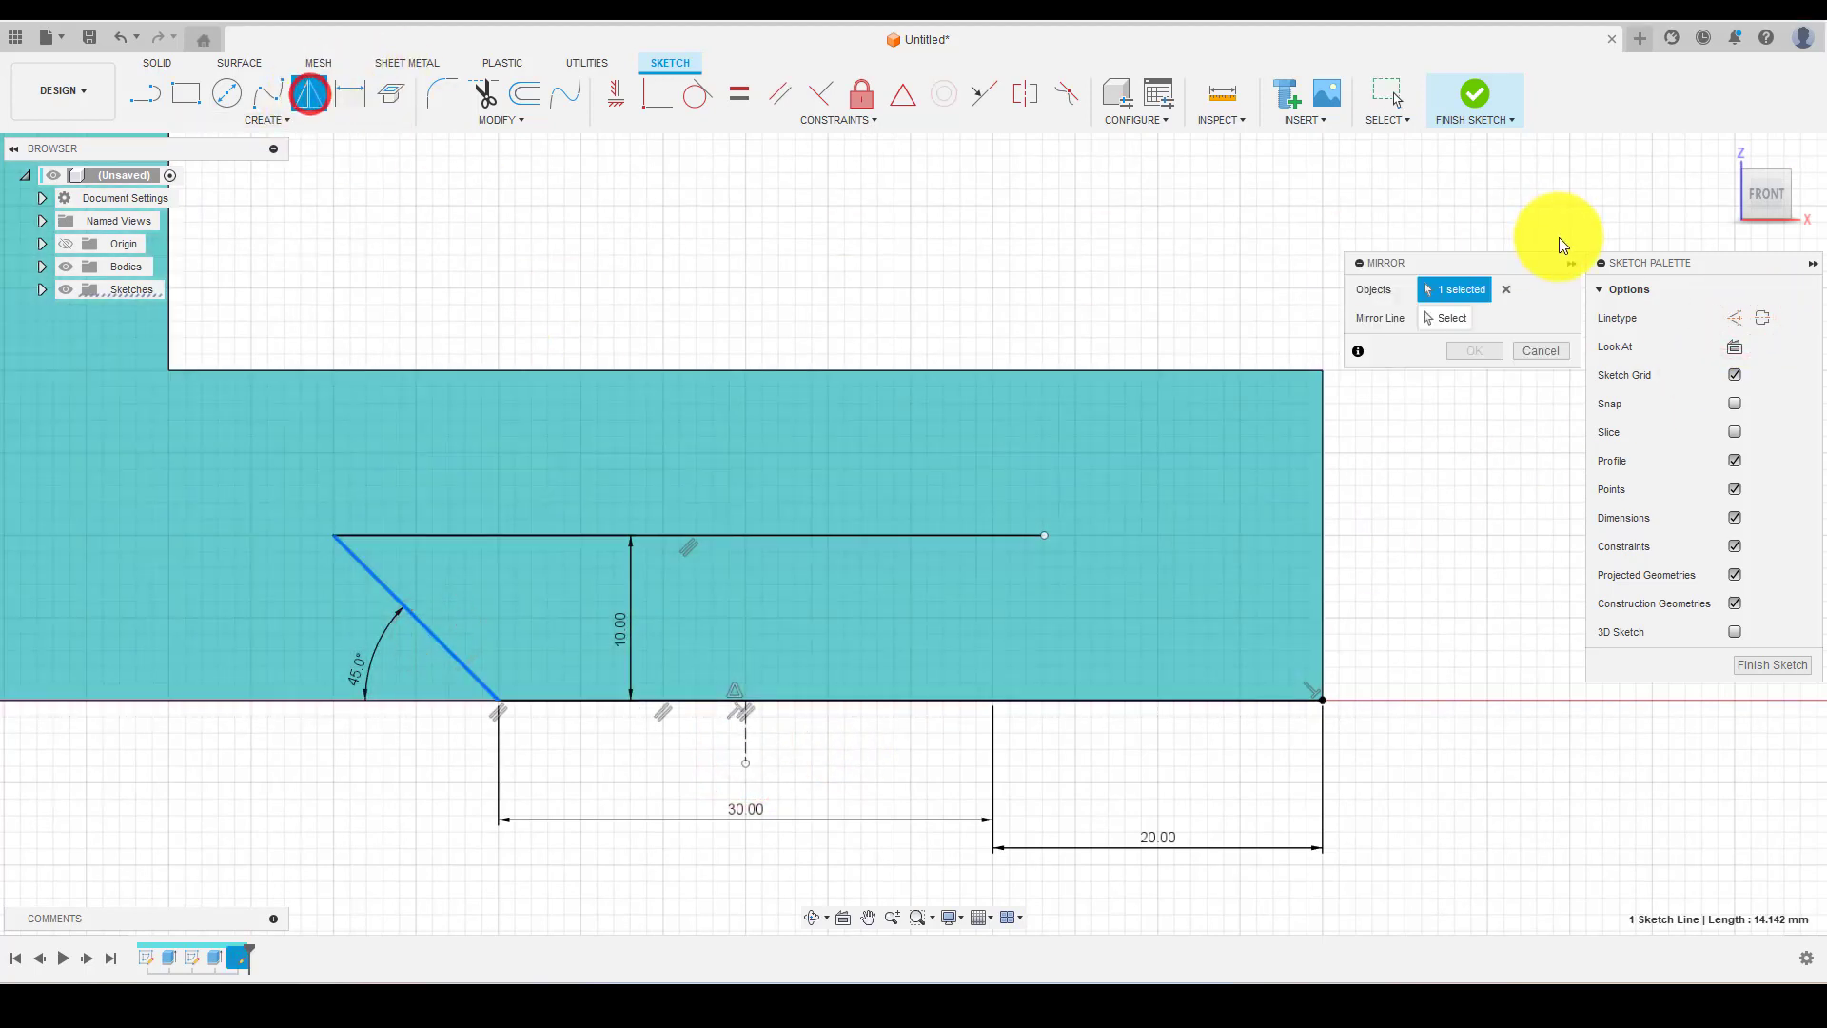
pyautogui.click(1448, 317)
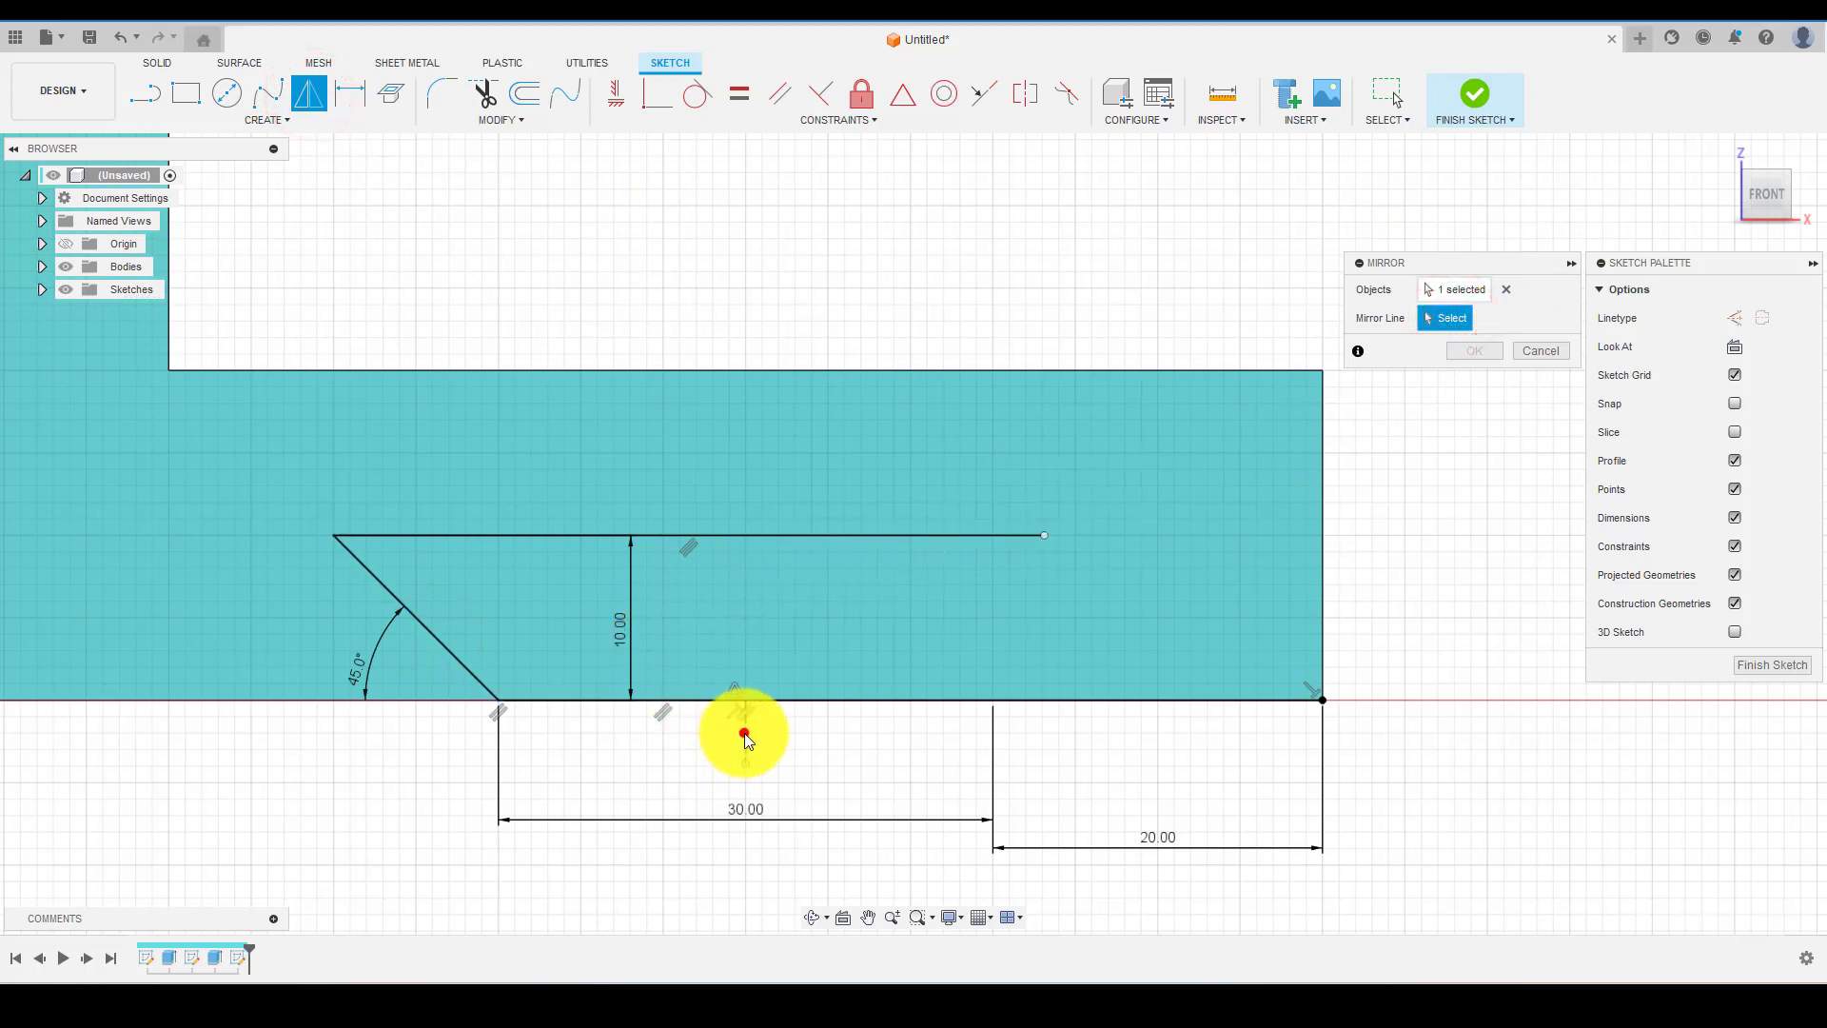
pyautogui.click(744, 732)
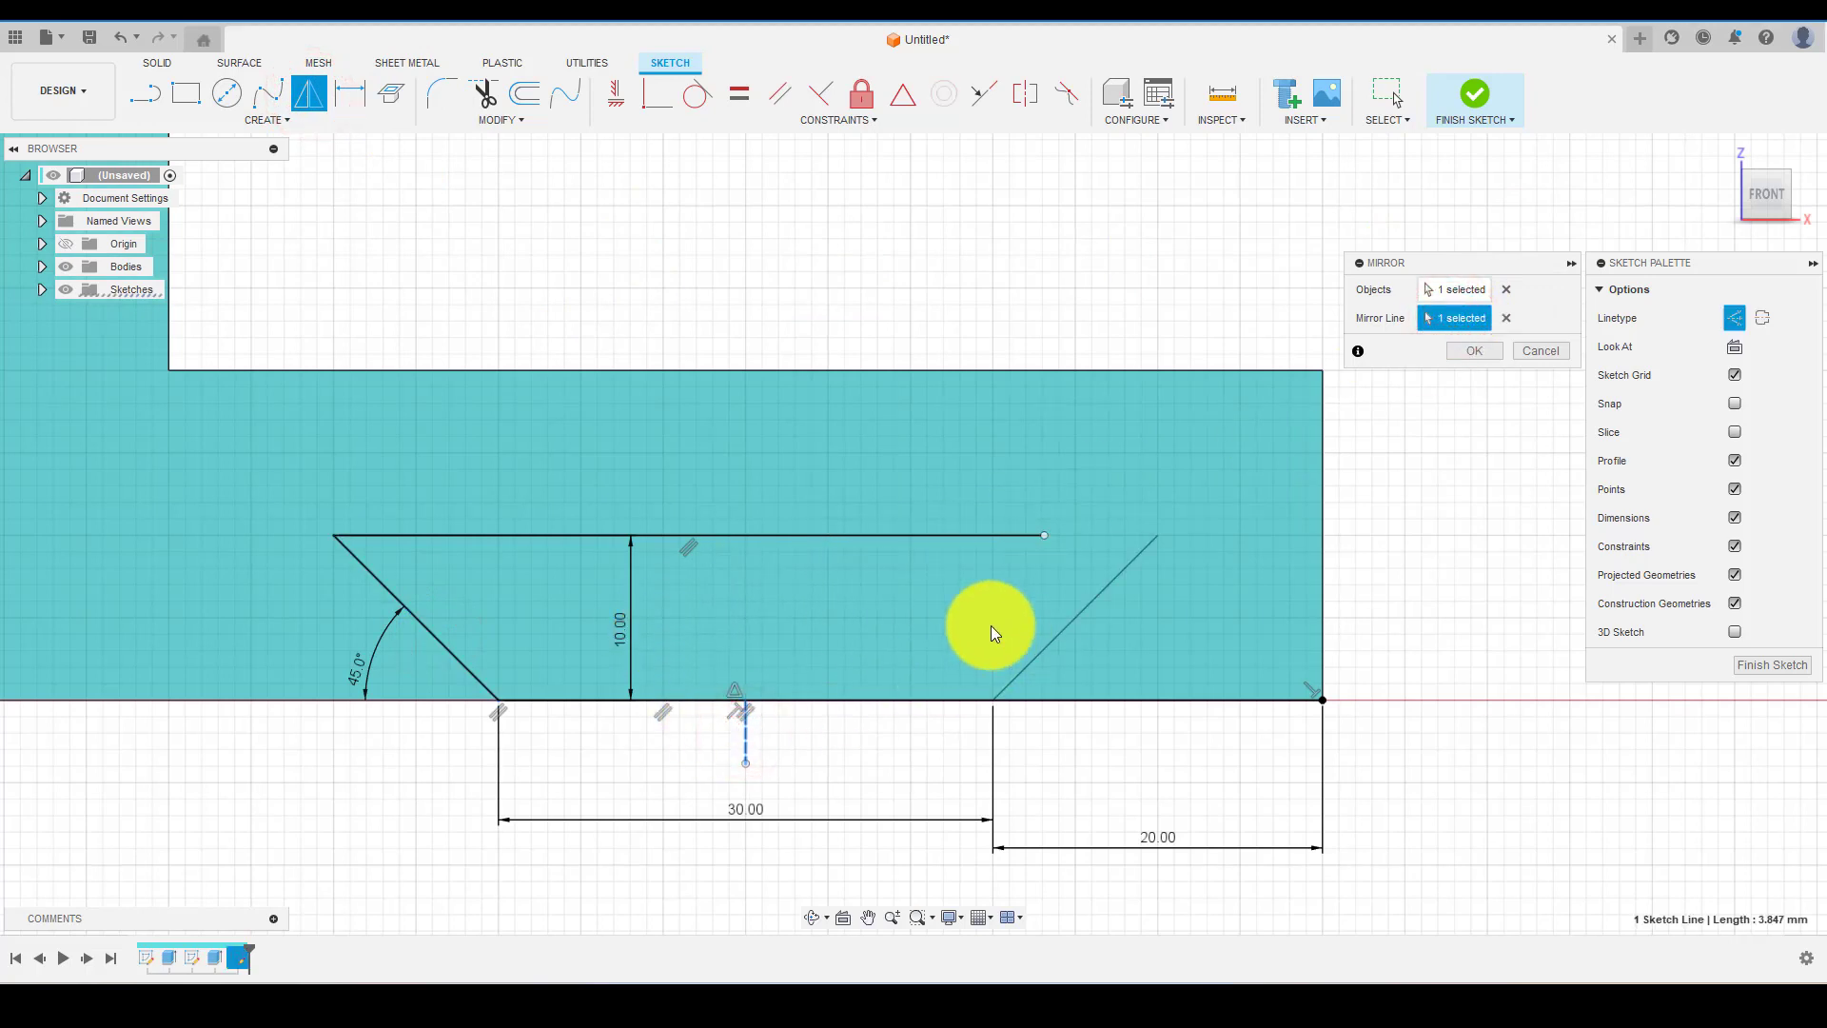
pyautogui.click(1470, 354)
pyautogui.scroll(-1, 846, 628)
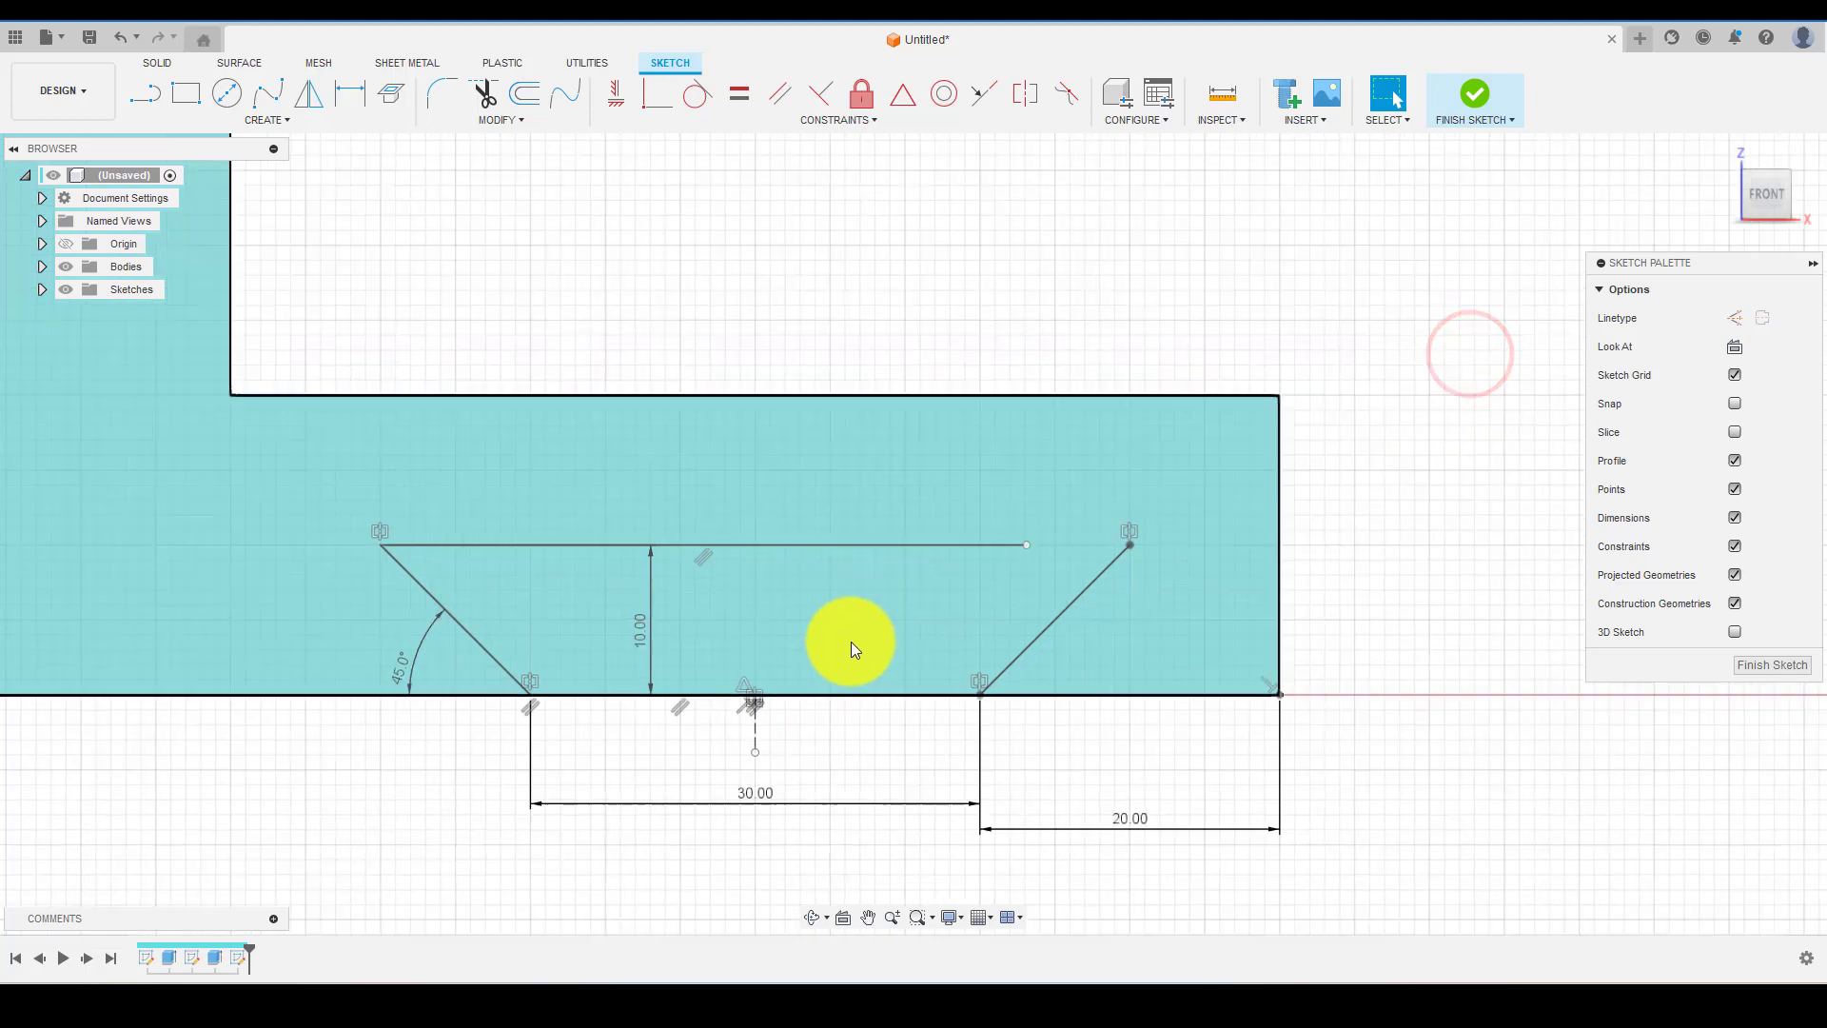
# - Extend the slot's upper horizontal line to the mirrored sloped line to close the dovetail profile
pyautogui.click(493, 118)
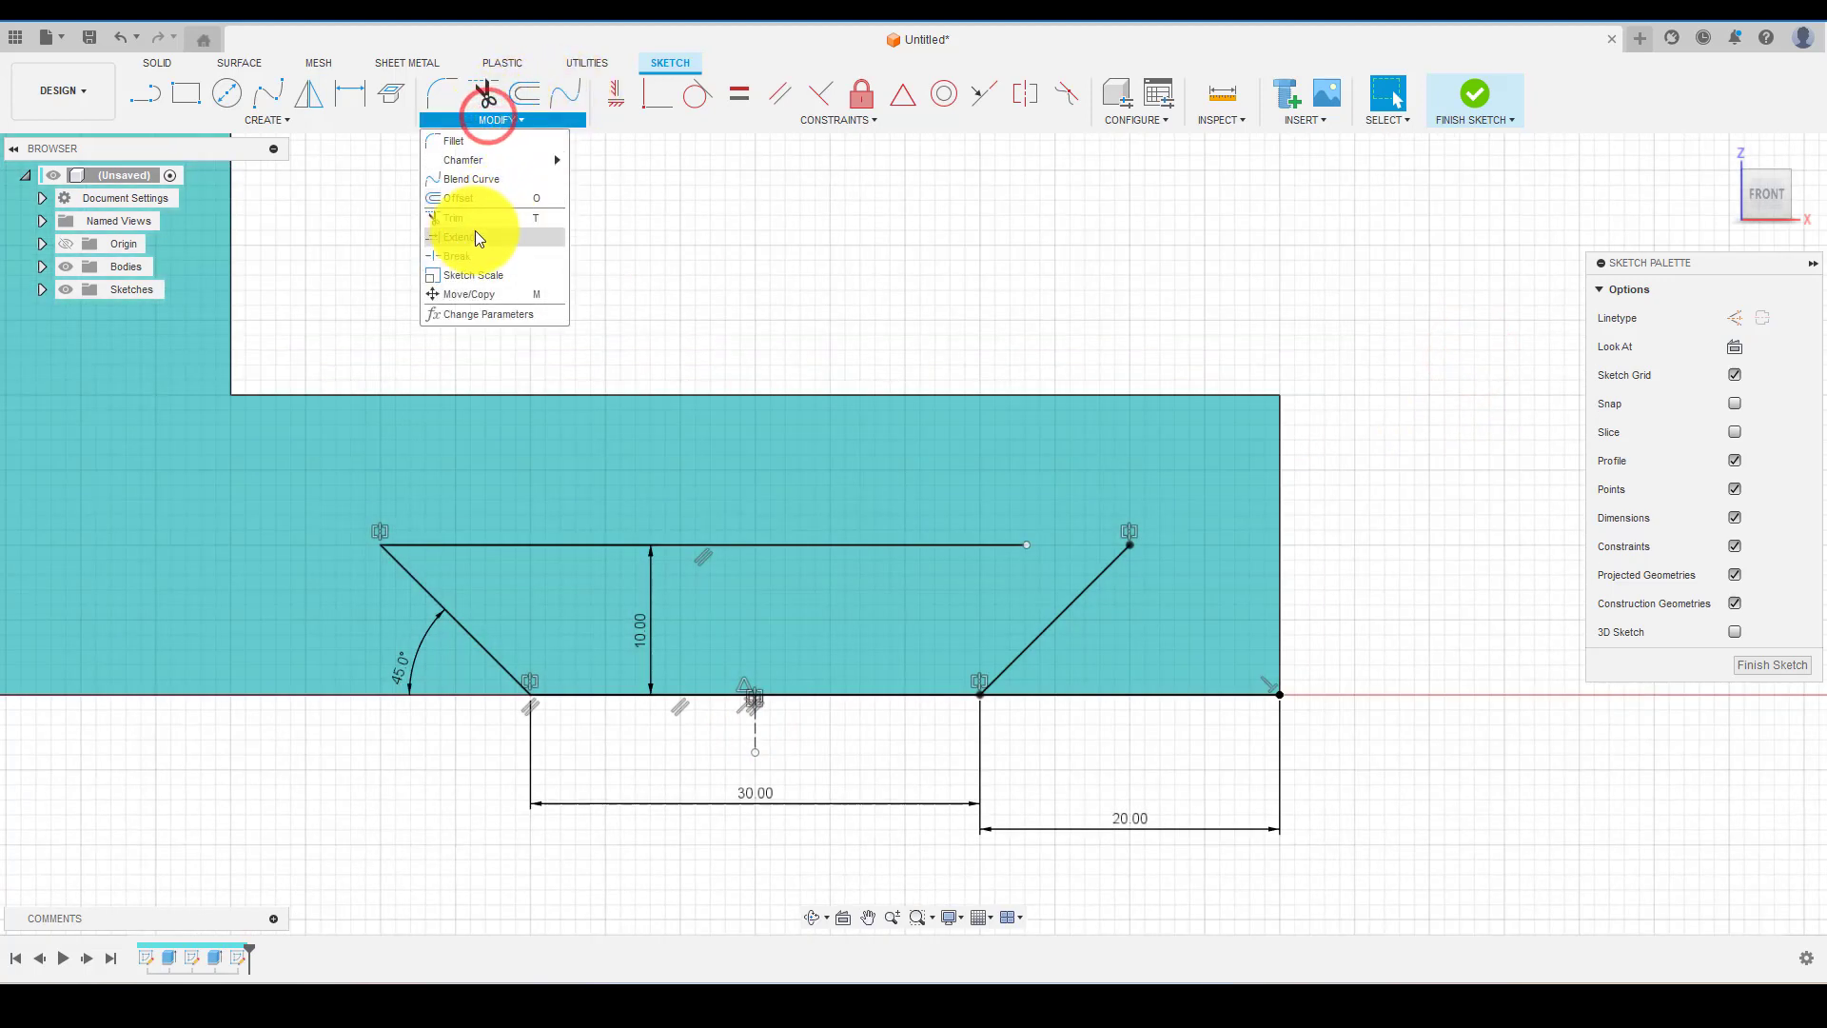
pyautogui.click(466, 237)
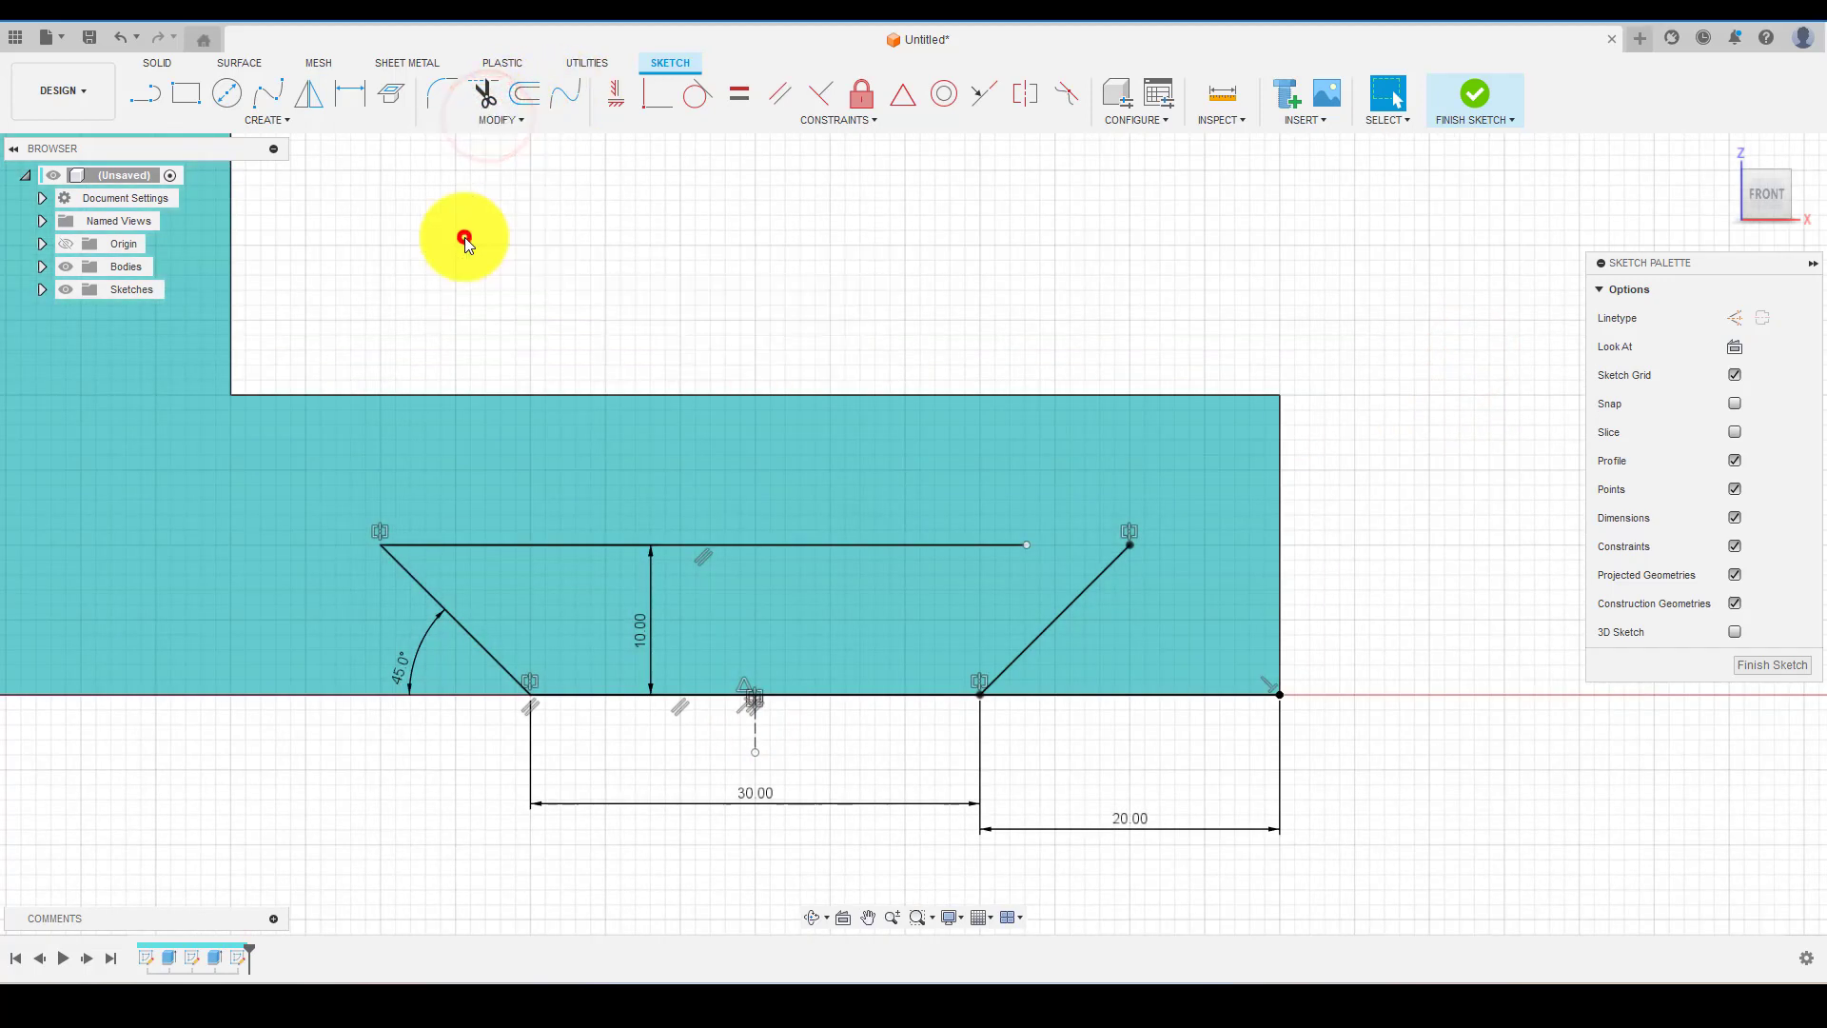
pyautogui.click(964, 553)
pyautogui.press('Escape')
pyautogui.scroll(-3, 953, 374)
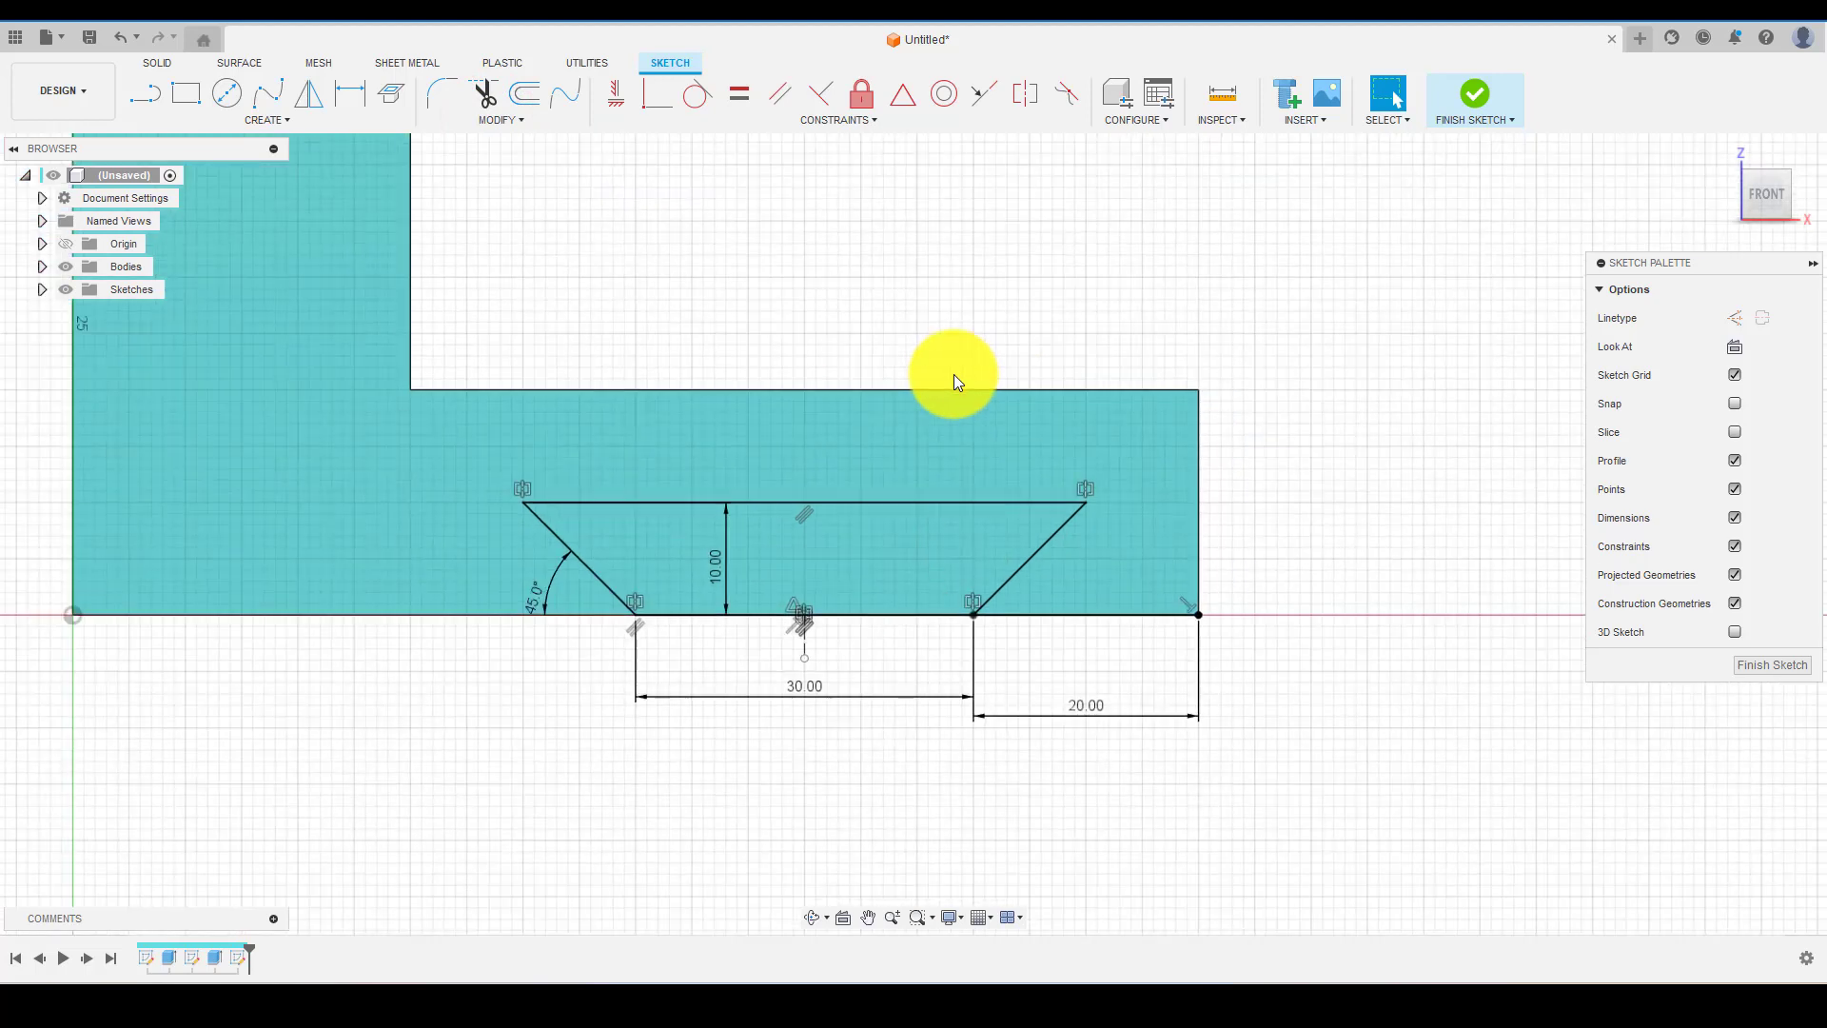
# - Extrude the dovetail profile as a cut, 91 mm through the full depth of the bracket's base
pyautogui.moveTo(953, 374)
pyautogui.keyDown('shift'); pyautogui.mouseDown(button='middle')
pyautogui.moveTo(945, 436)
pyautogui.moveTo(1023, 318)
pyautogui.moveTo(991, 294)
pyautogui.moveTo(961, 332)
pyautogui.moveTo(866, 529)
pyautogui.moveTo(885, 603)
pyautogui.mouseUp(button='middle'); pyautogui.keyUp('shift')
pyautogui.click(920, 532)
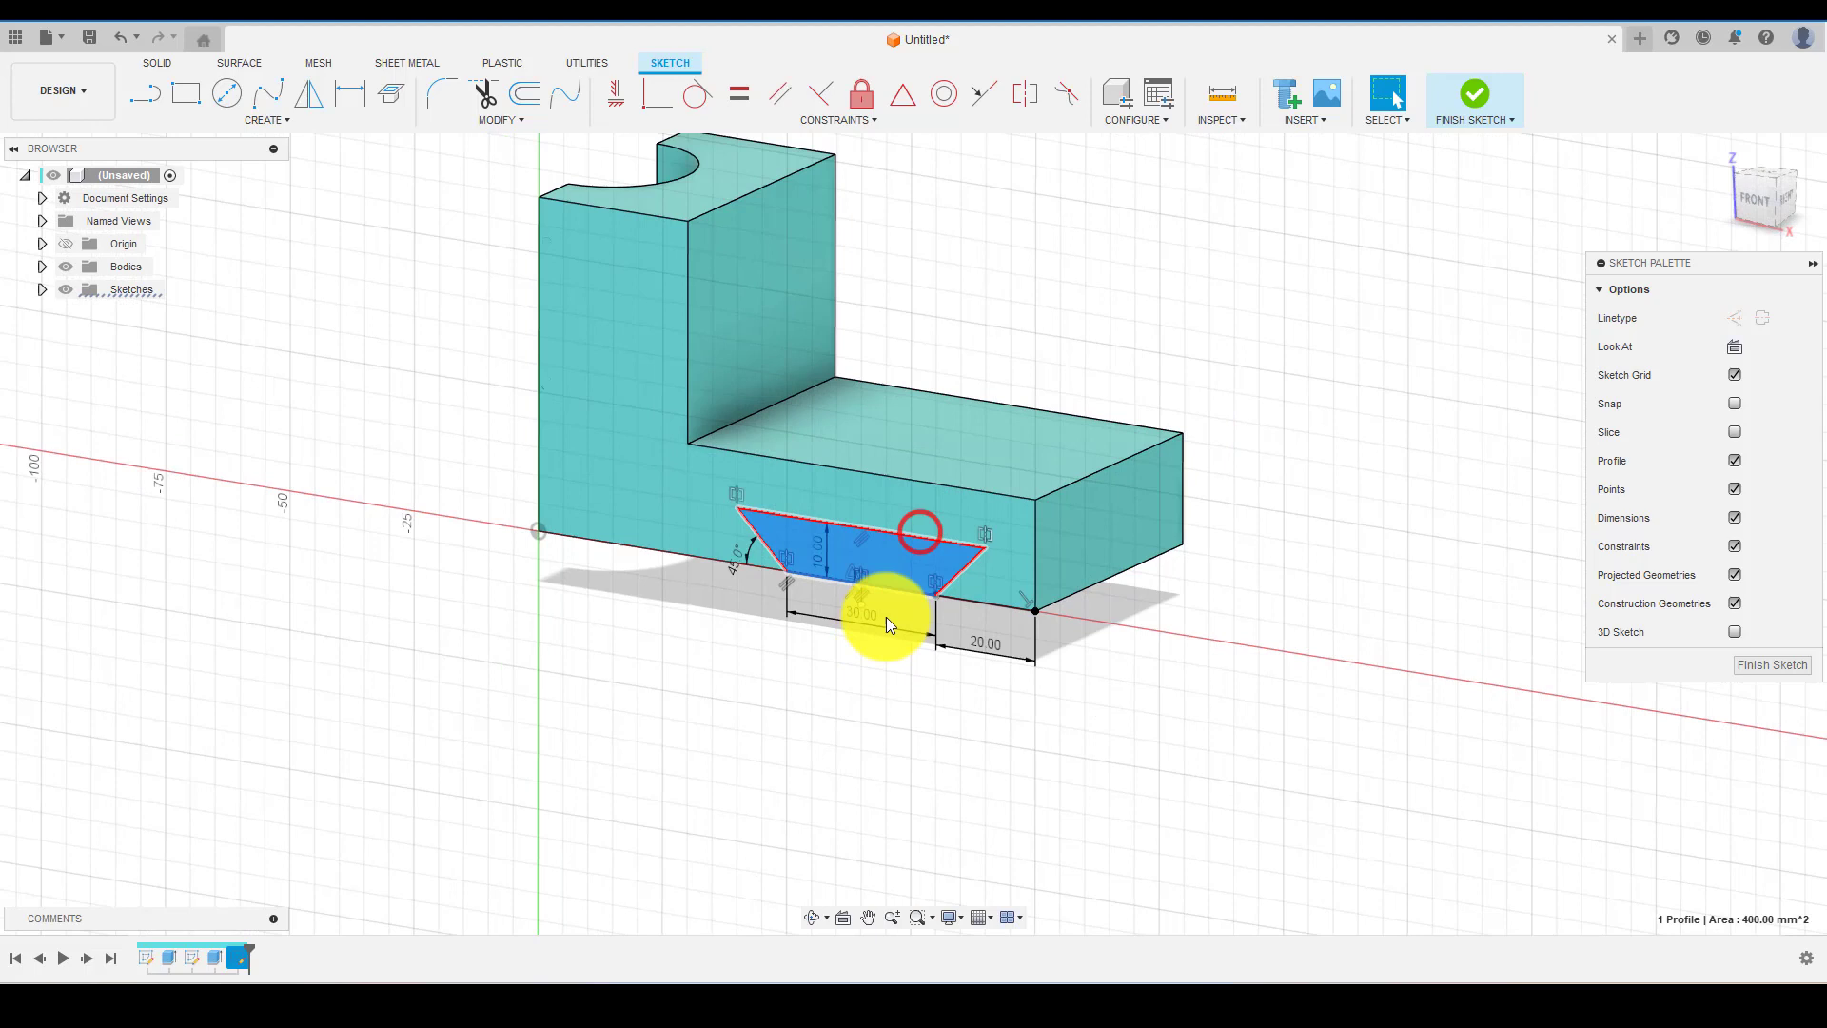
pyautogui.scroll(2, 978, 367)
pyautogui.press('e')
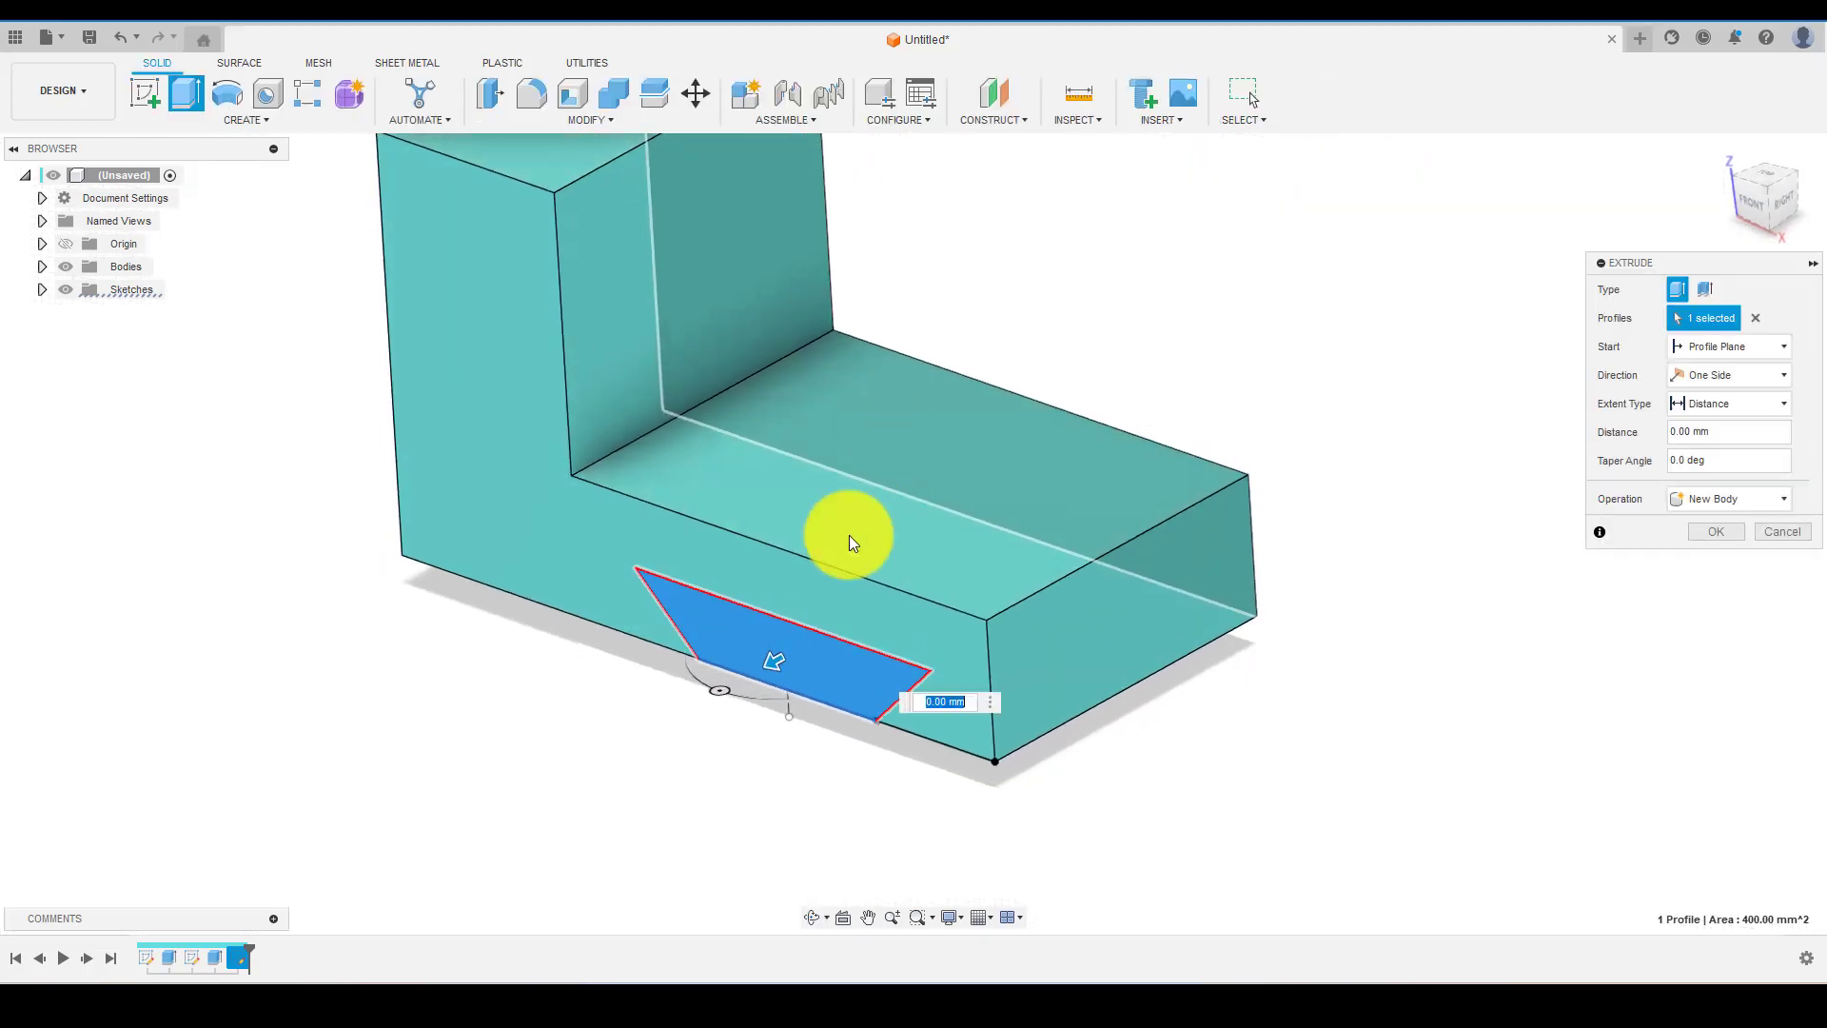
pyautogui.moveTo(774, 665); pyautogui.dragTo(1230, 412)
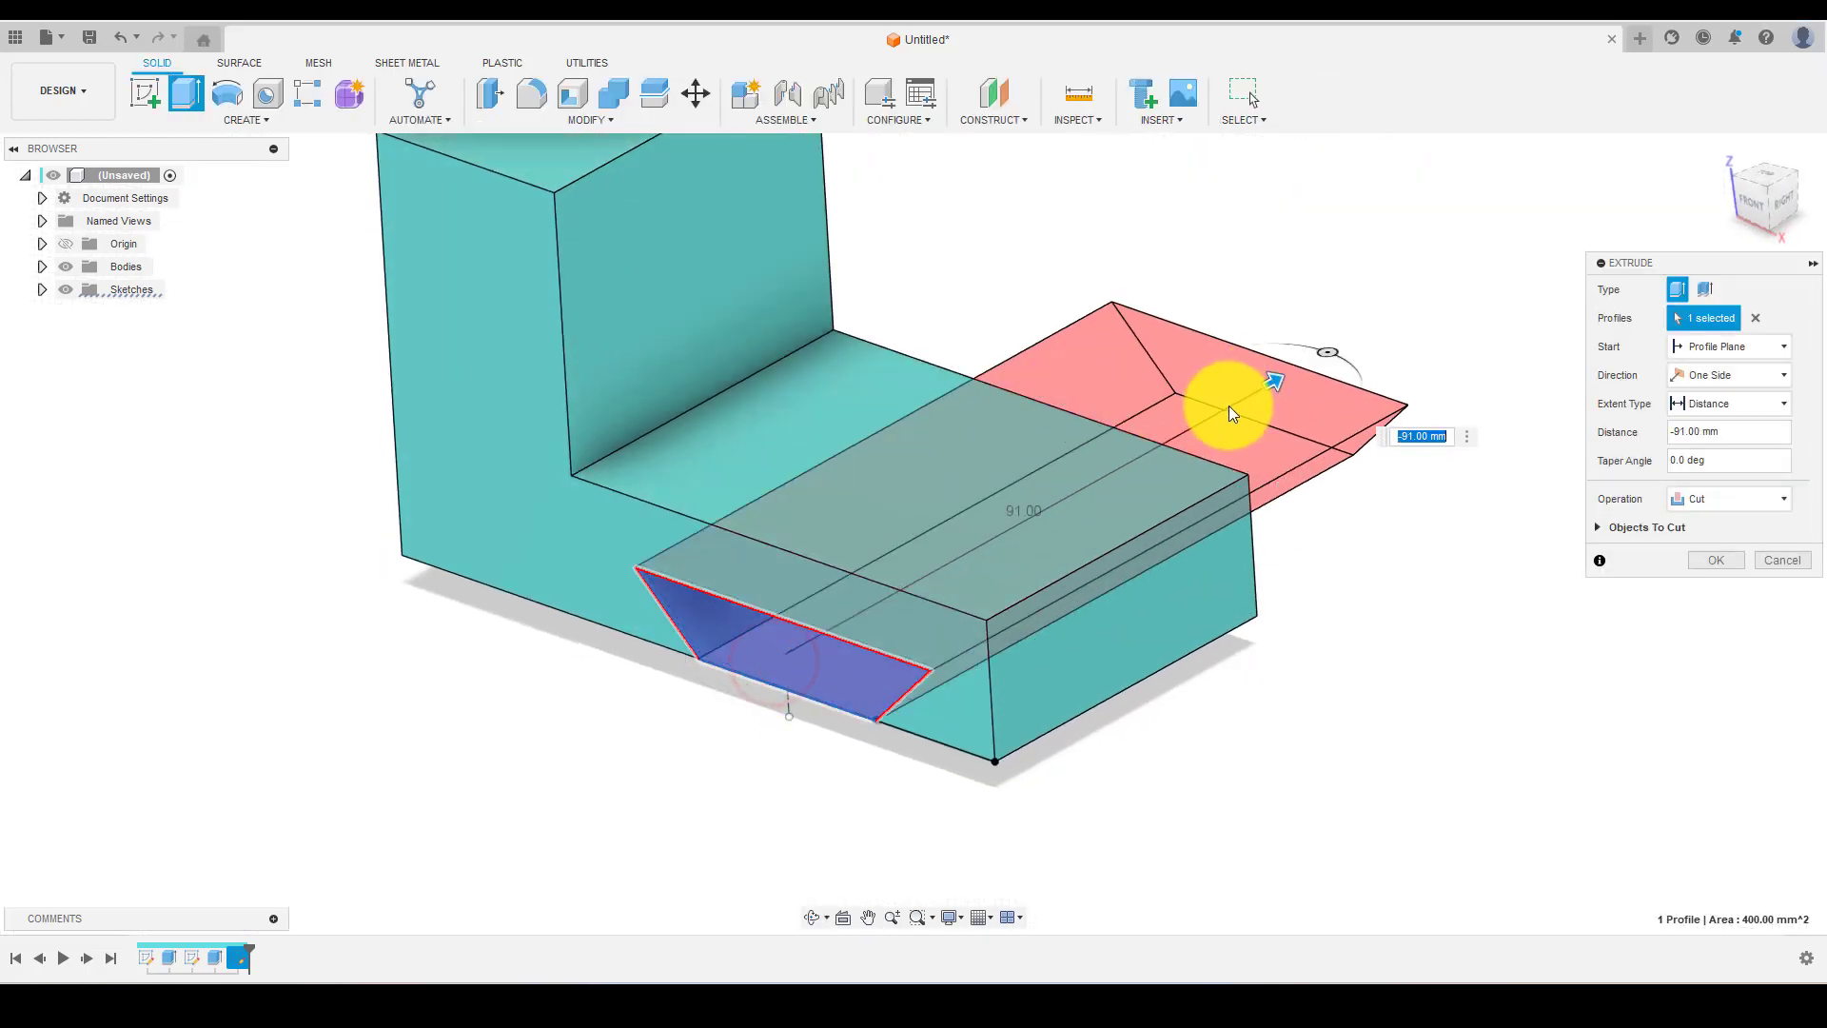
pyautogui.press('Return')
pyautogui.keyDown('shift'); pyautogui.moveTo(1099, 550); pyautogui.dragTo(953, 418, button='middle'); pyautogui.keyUp('shift')
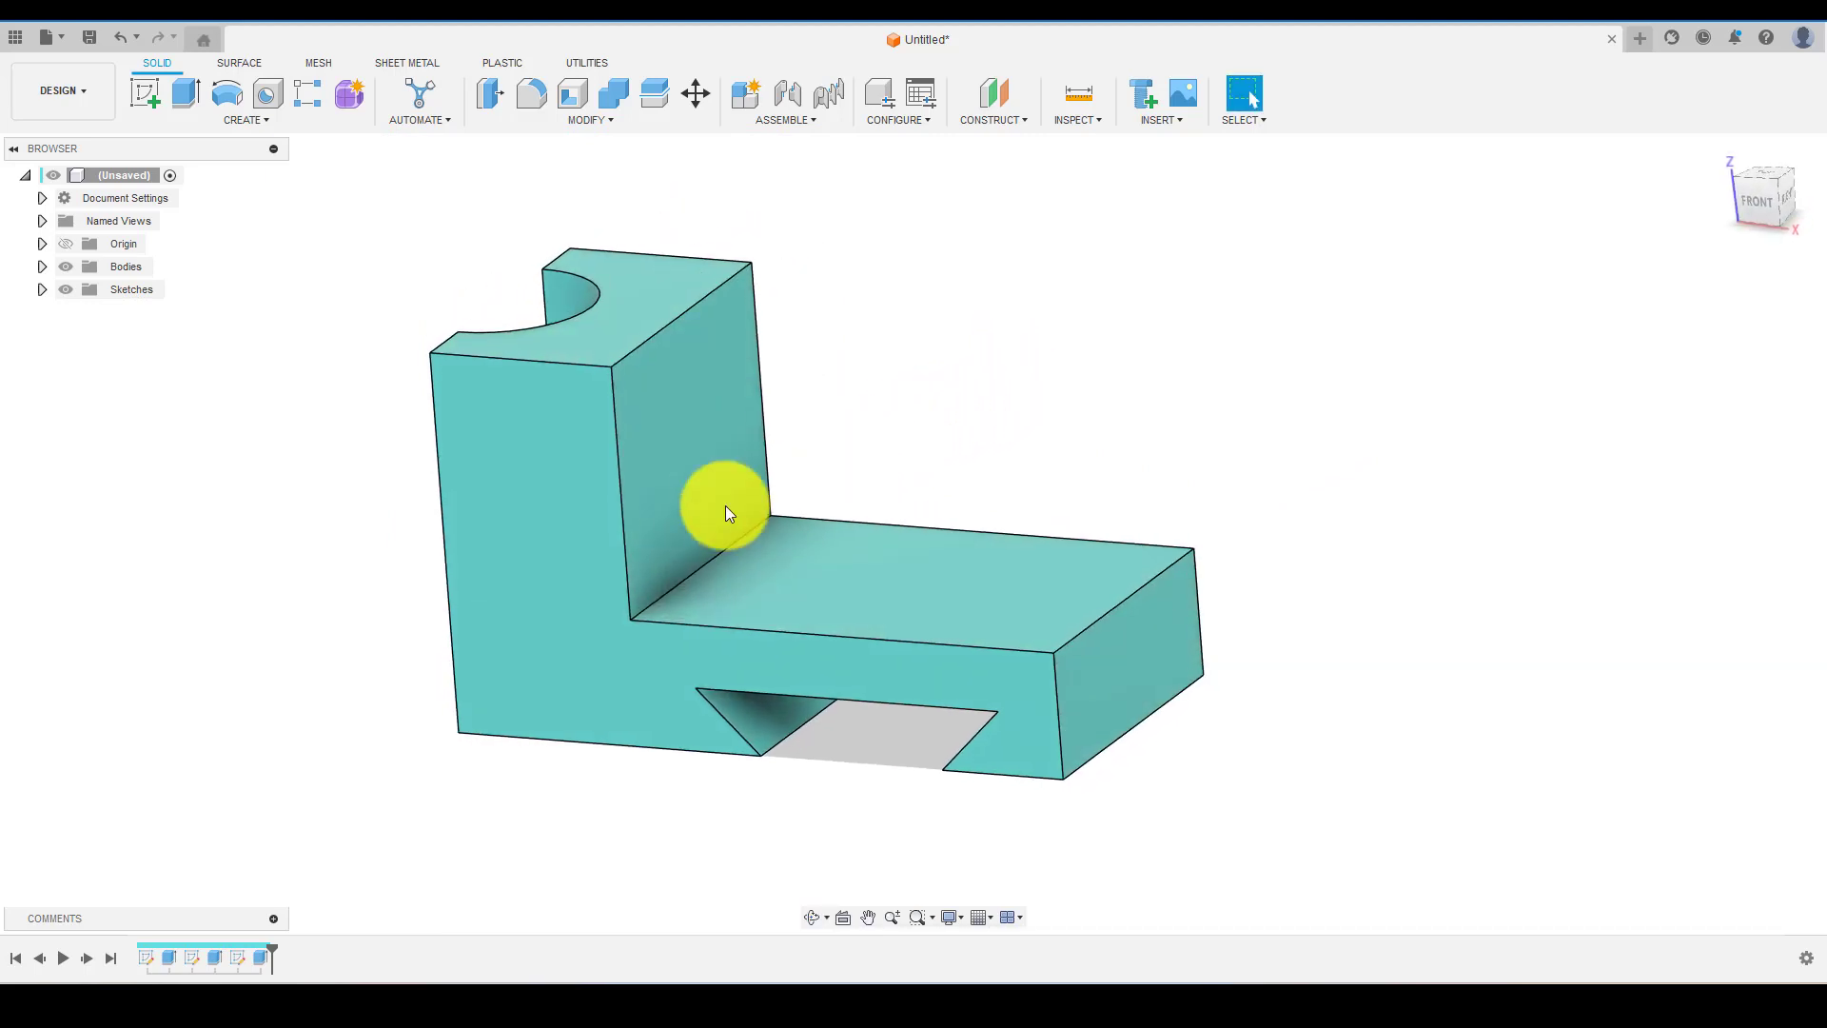
# - Create an offset construction plane from the bracket's L-shaped front face, moved inward into the body
pyautogui.click(997, 124)
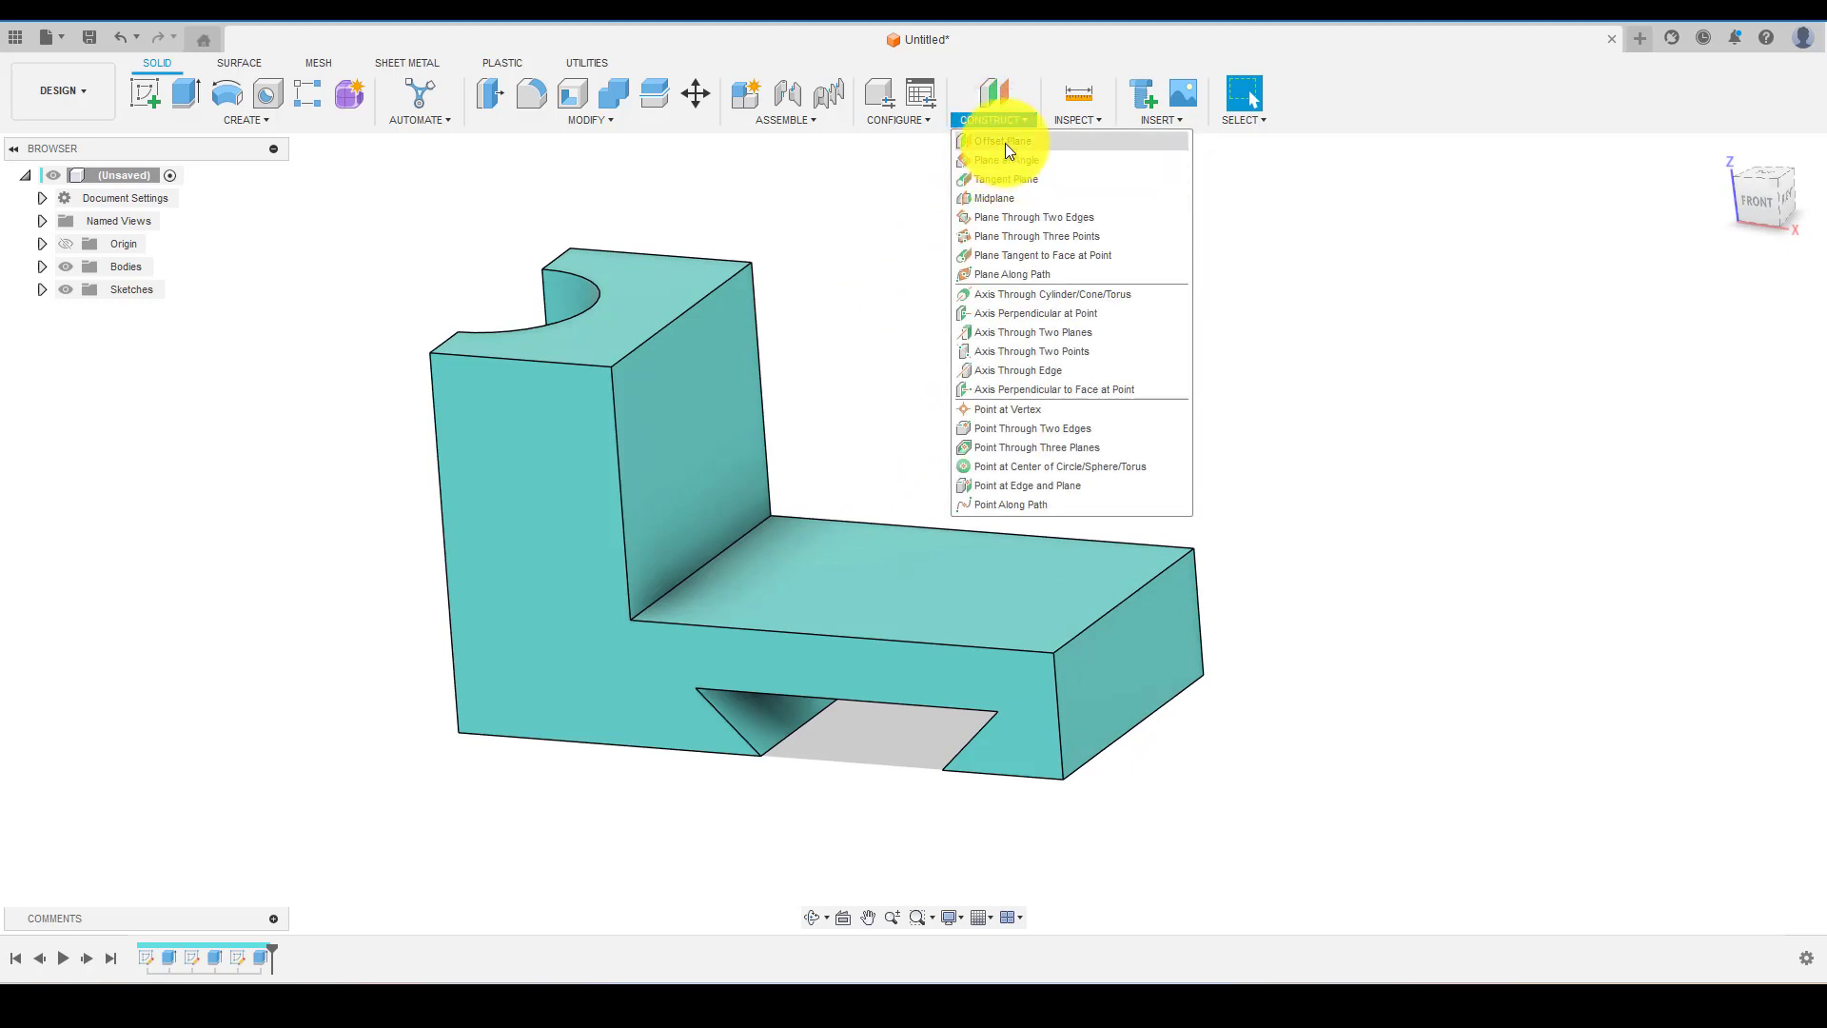
pyautogui.click(1003, 141)
pyautogui.keyDown('shift'); pyautogui.moveTo(995, 198); pyautogui.dragTo(875, 303, button='middle'); pyautogui.keyUp('shift')
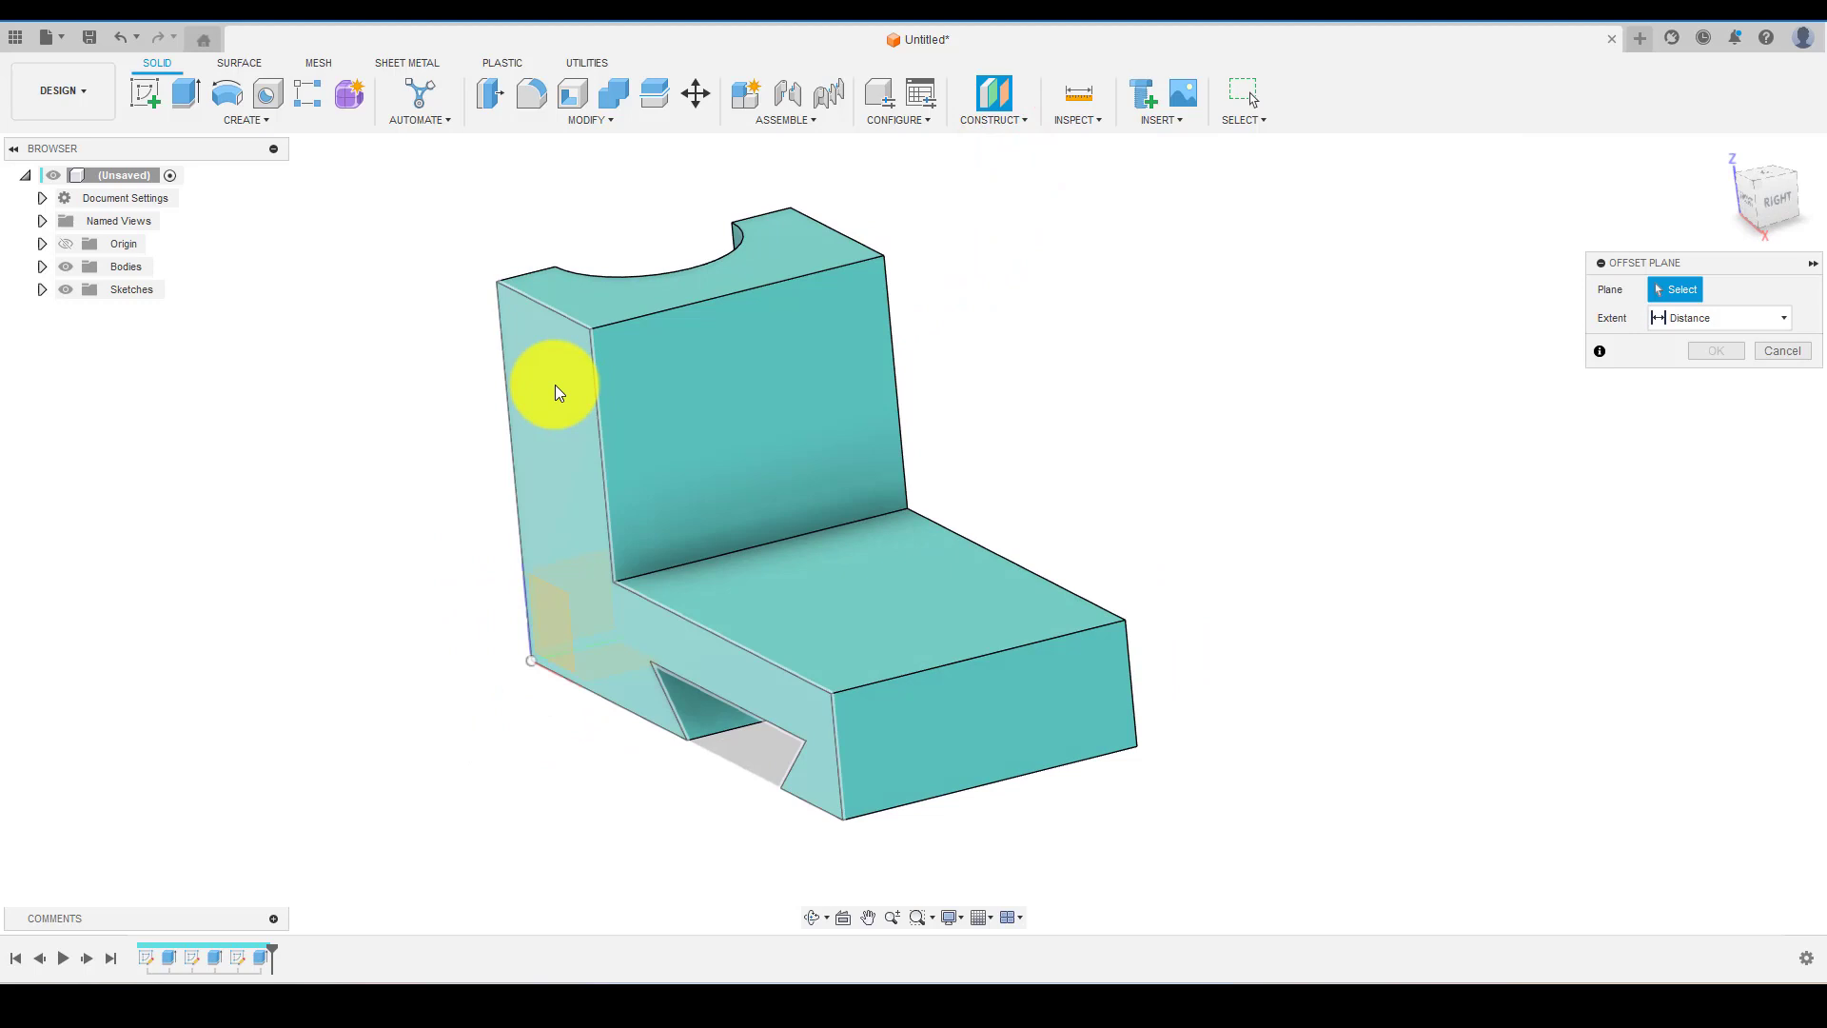
pyautogui.click(556, 385)
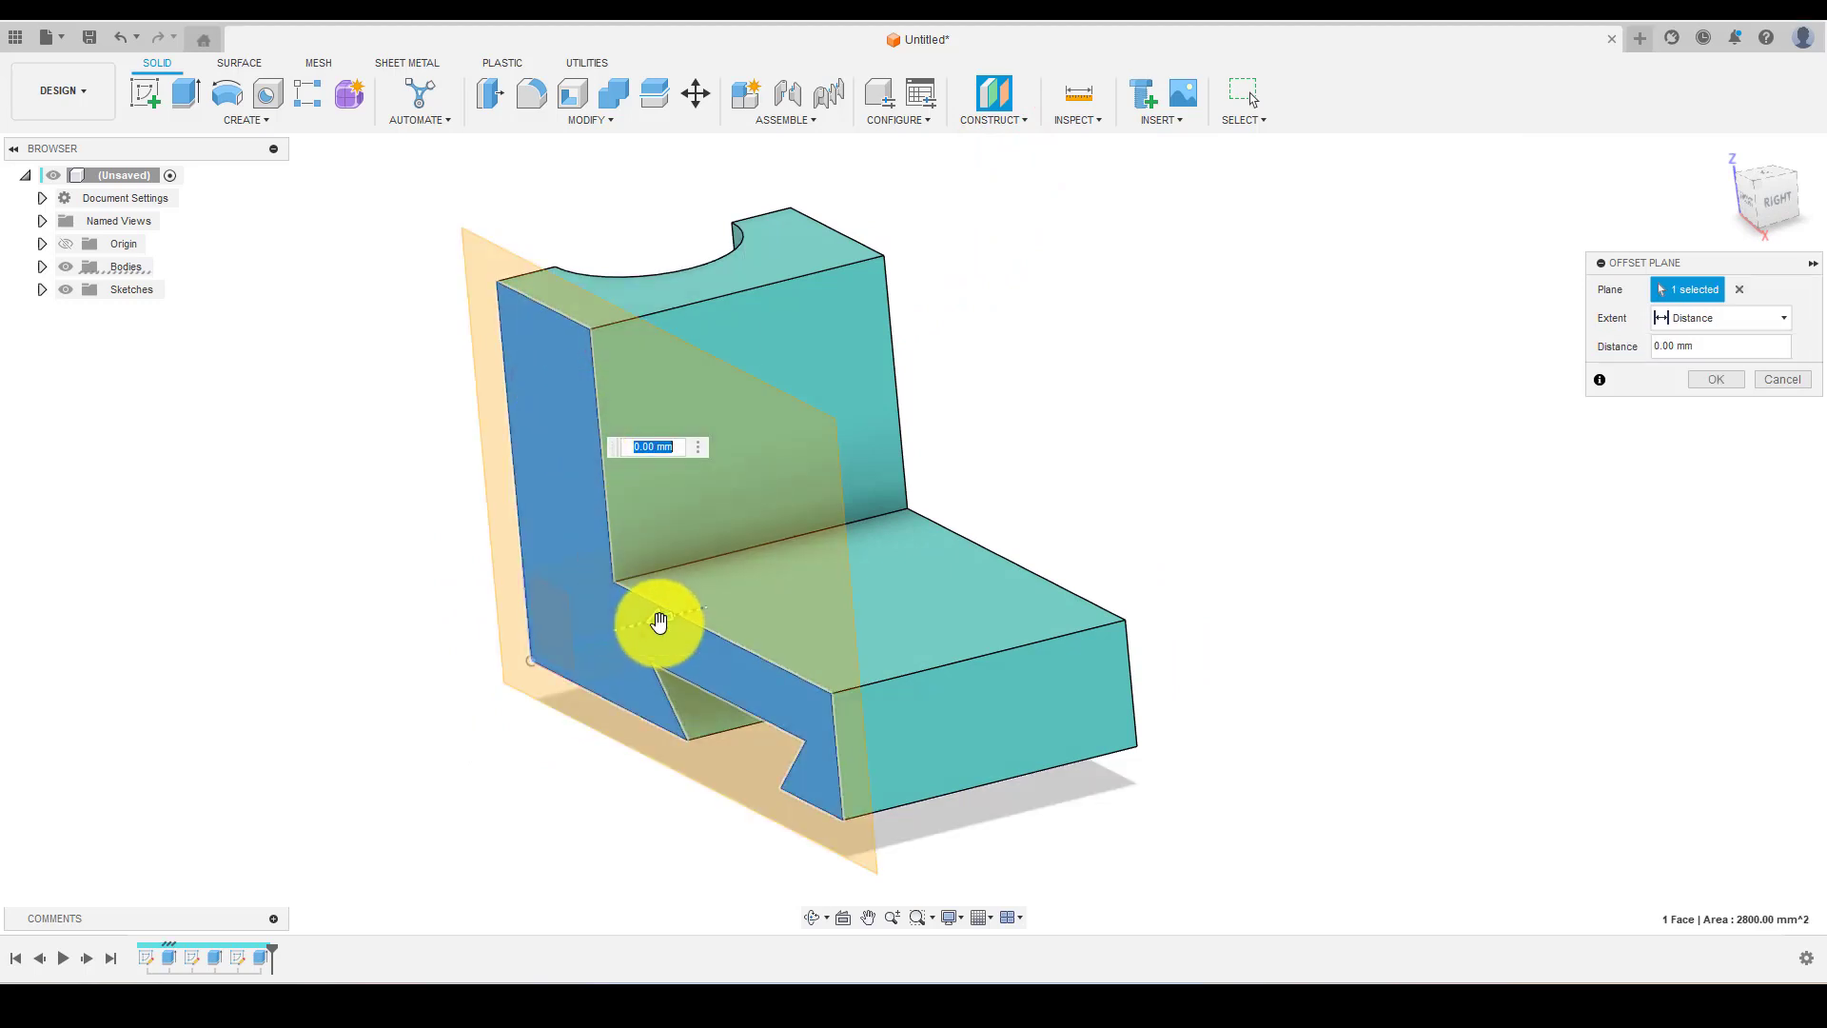
pyautogui.moveTo(657, 624); pyautogui.dragTo(757, 606)
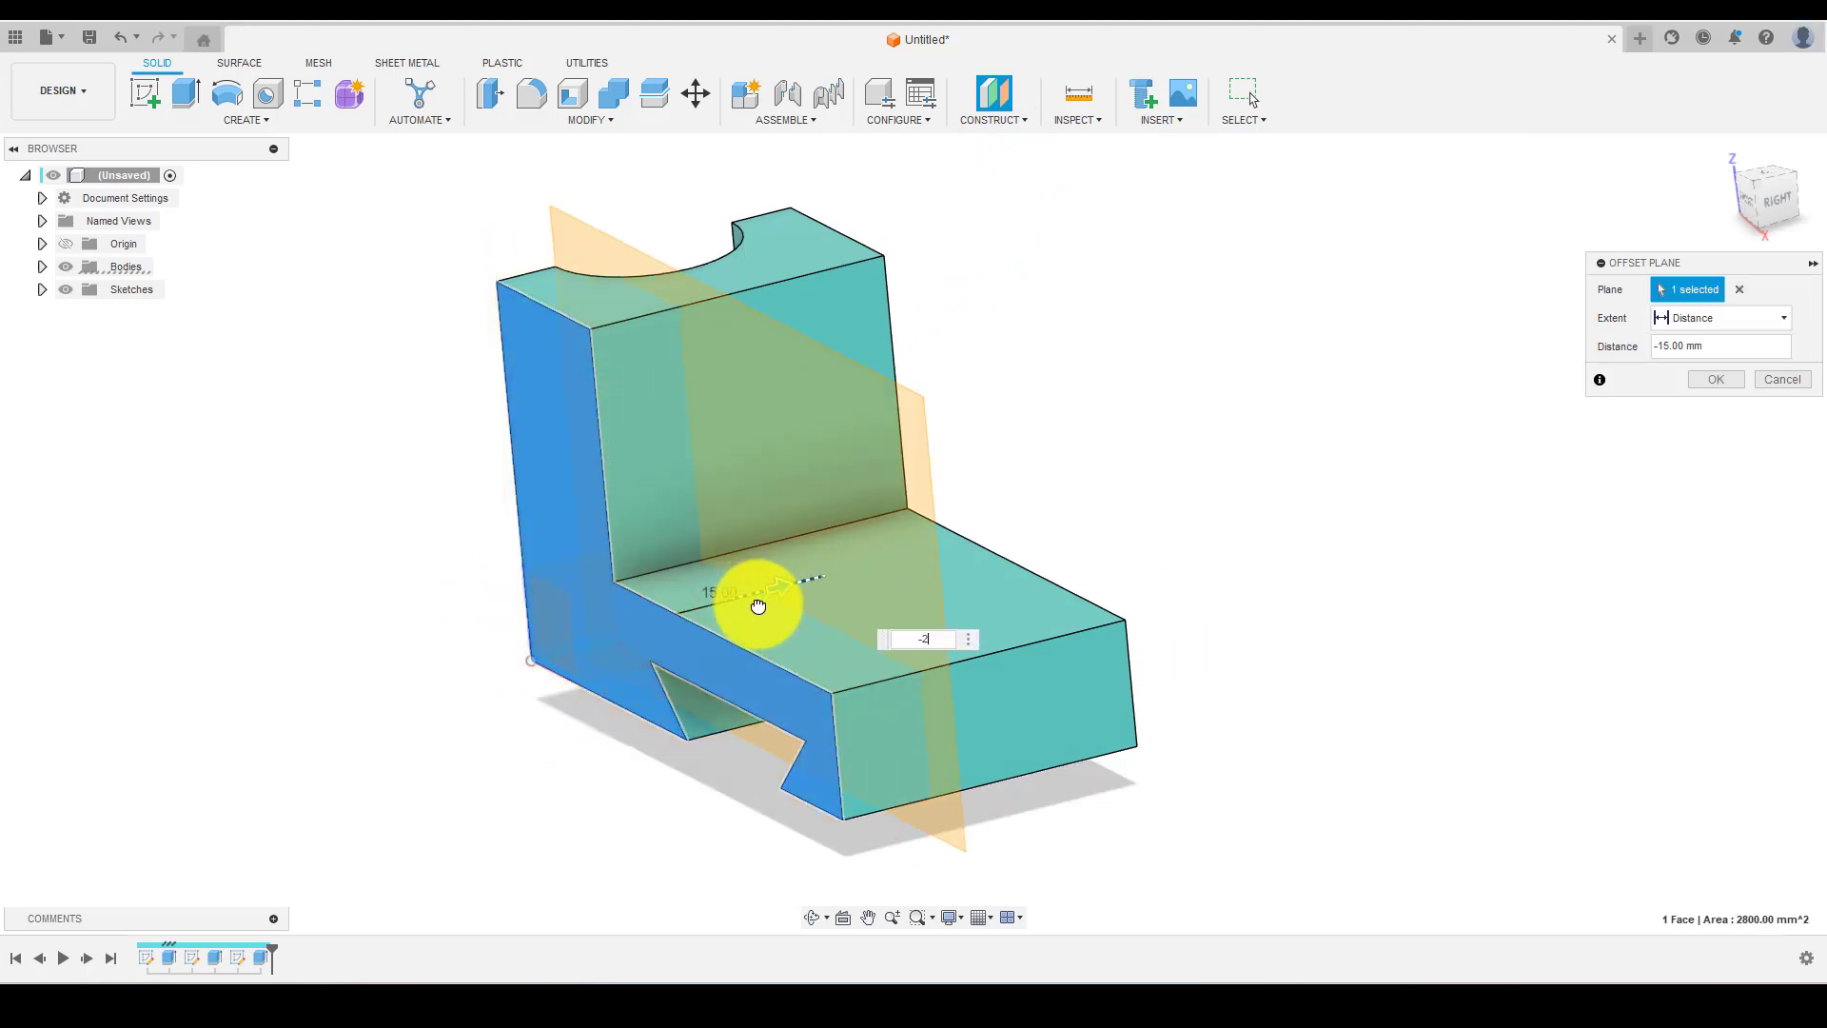
pyautogui.press('Return')
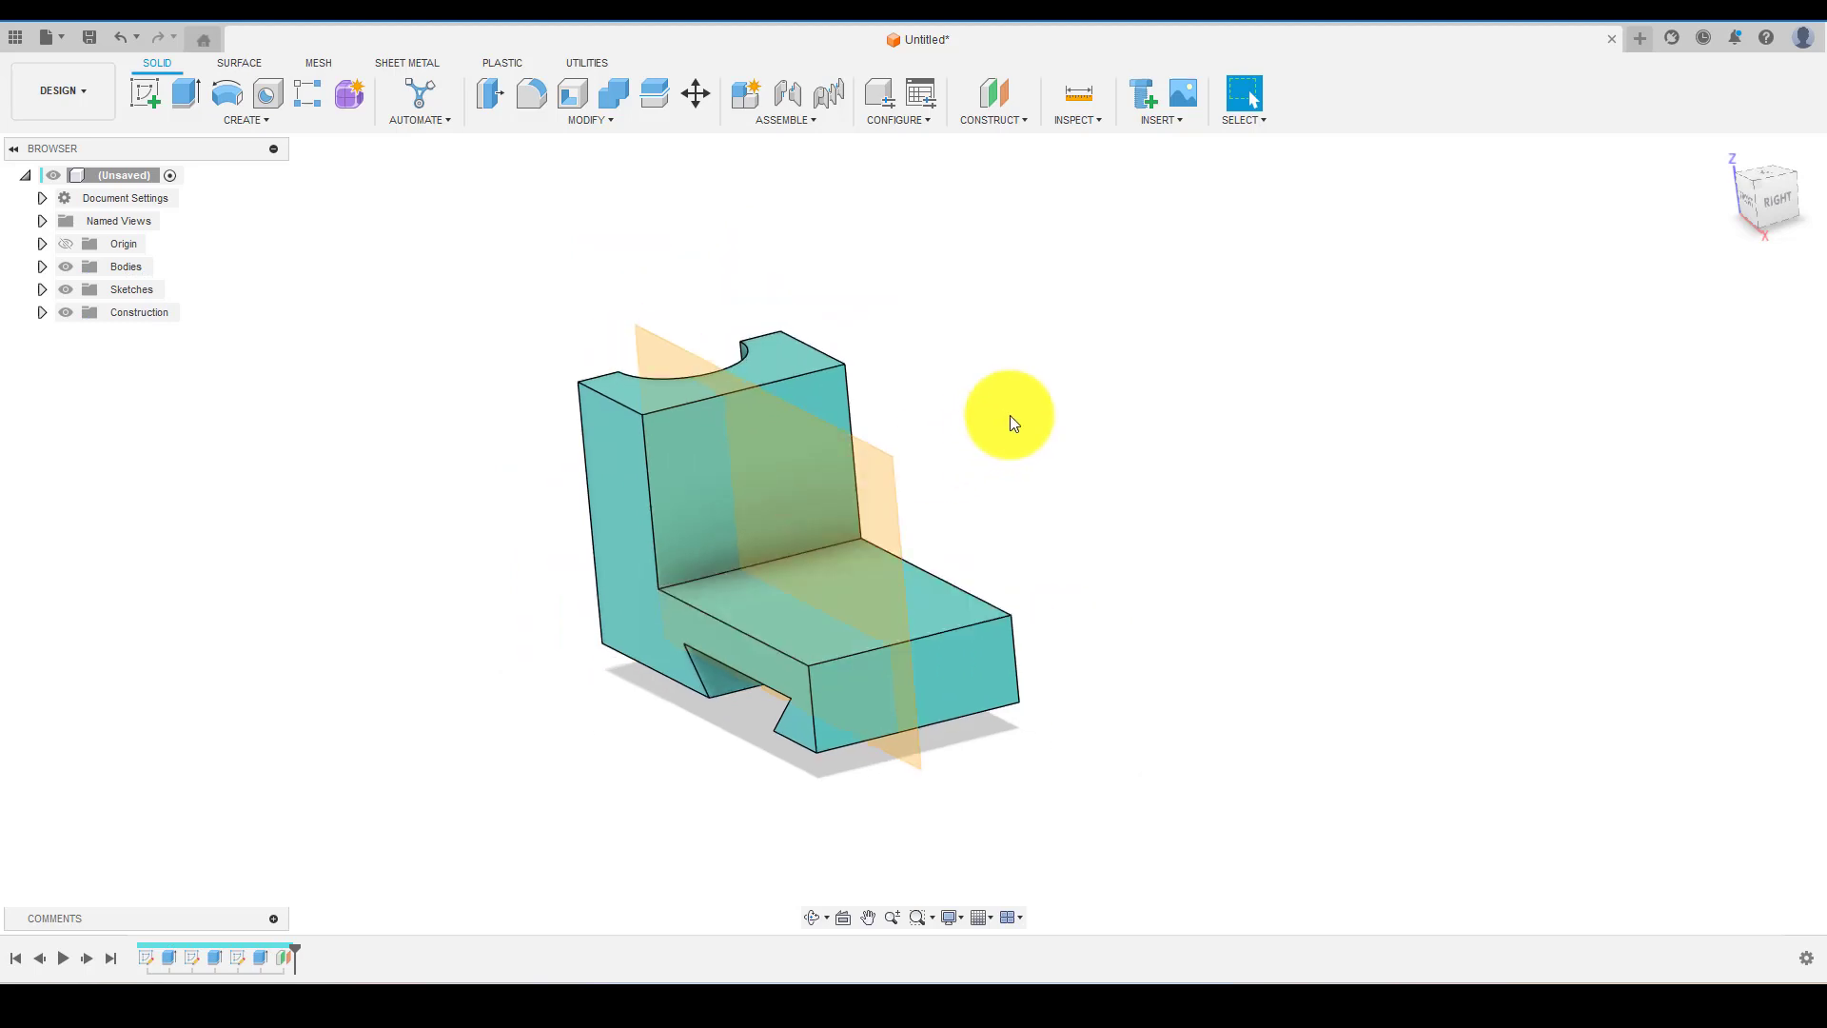
# - Start a sketch on the new offset plane for the rib
pyautogui.keyDown('shift'); pyautogui.moveTo(1008, 415); pyautogui.dragTo(877, 465, button='middle'); pyautogui.keyUp('shift')
pyautogui.click(877, 464)
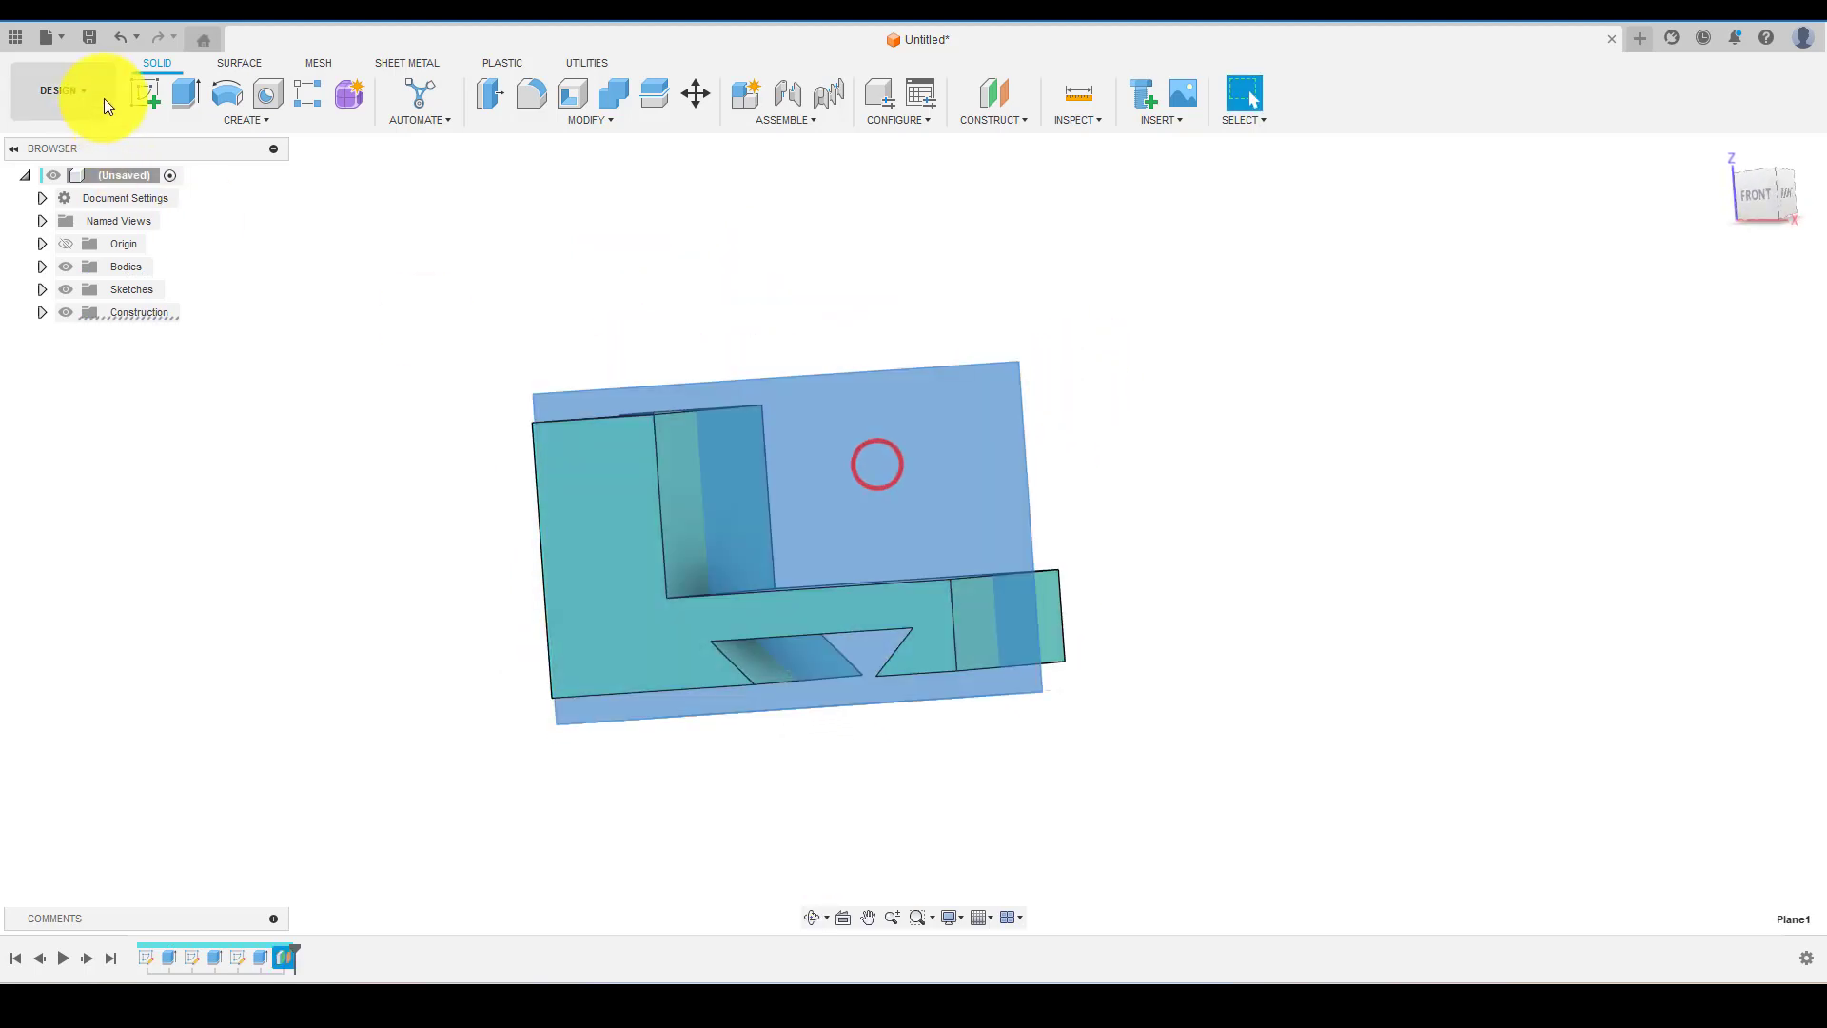
pyautogui.click(145, 92)
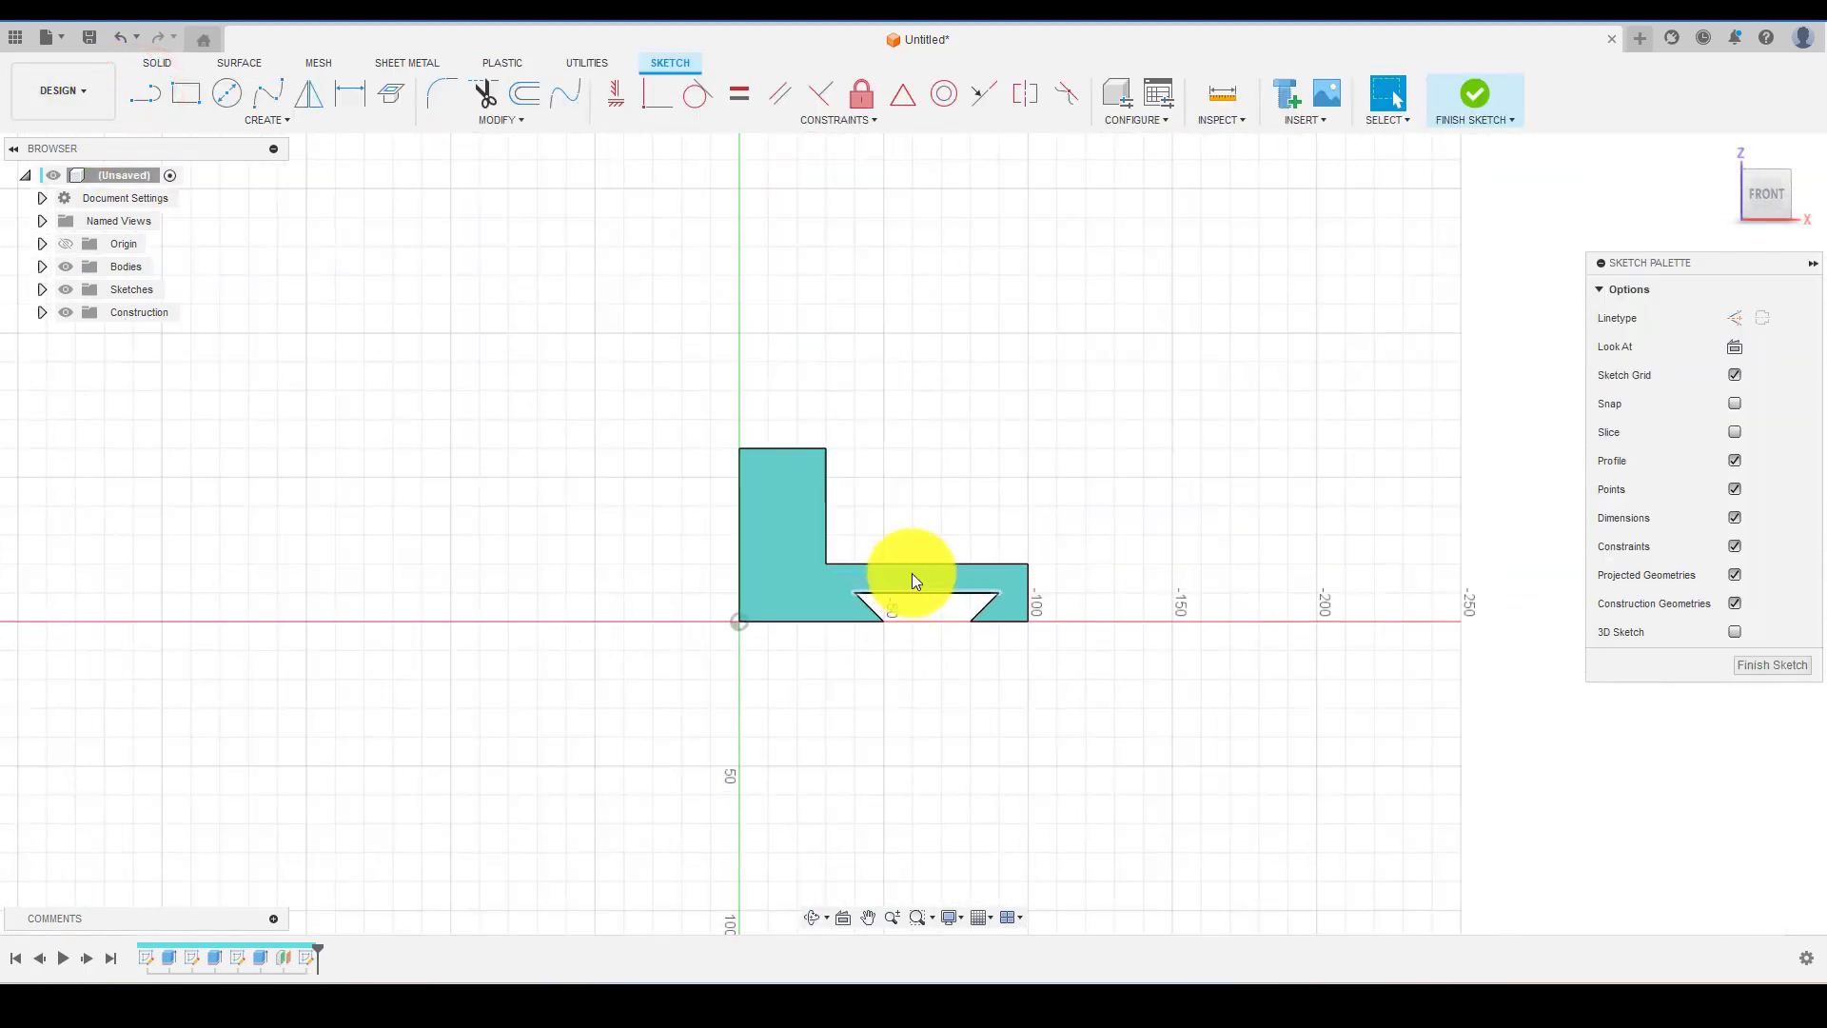
pyautogui.scroll(5, 1041, 468)
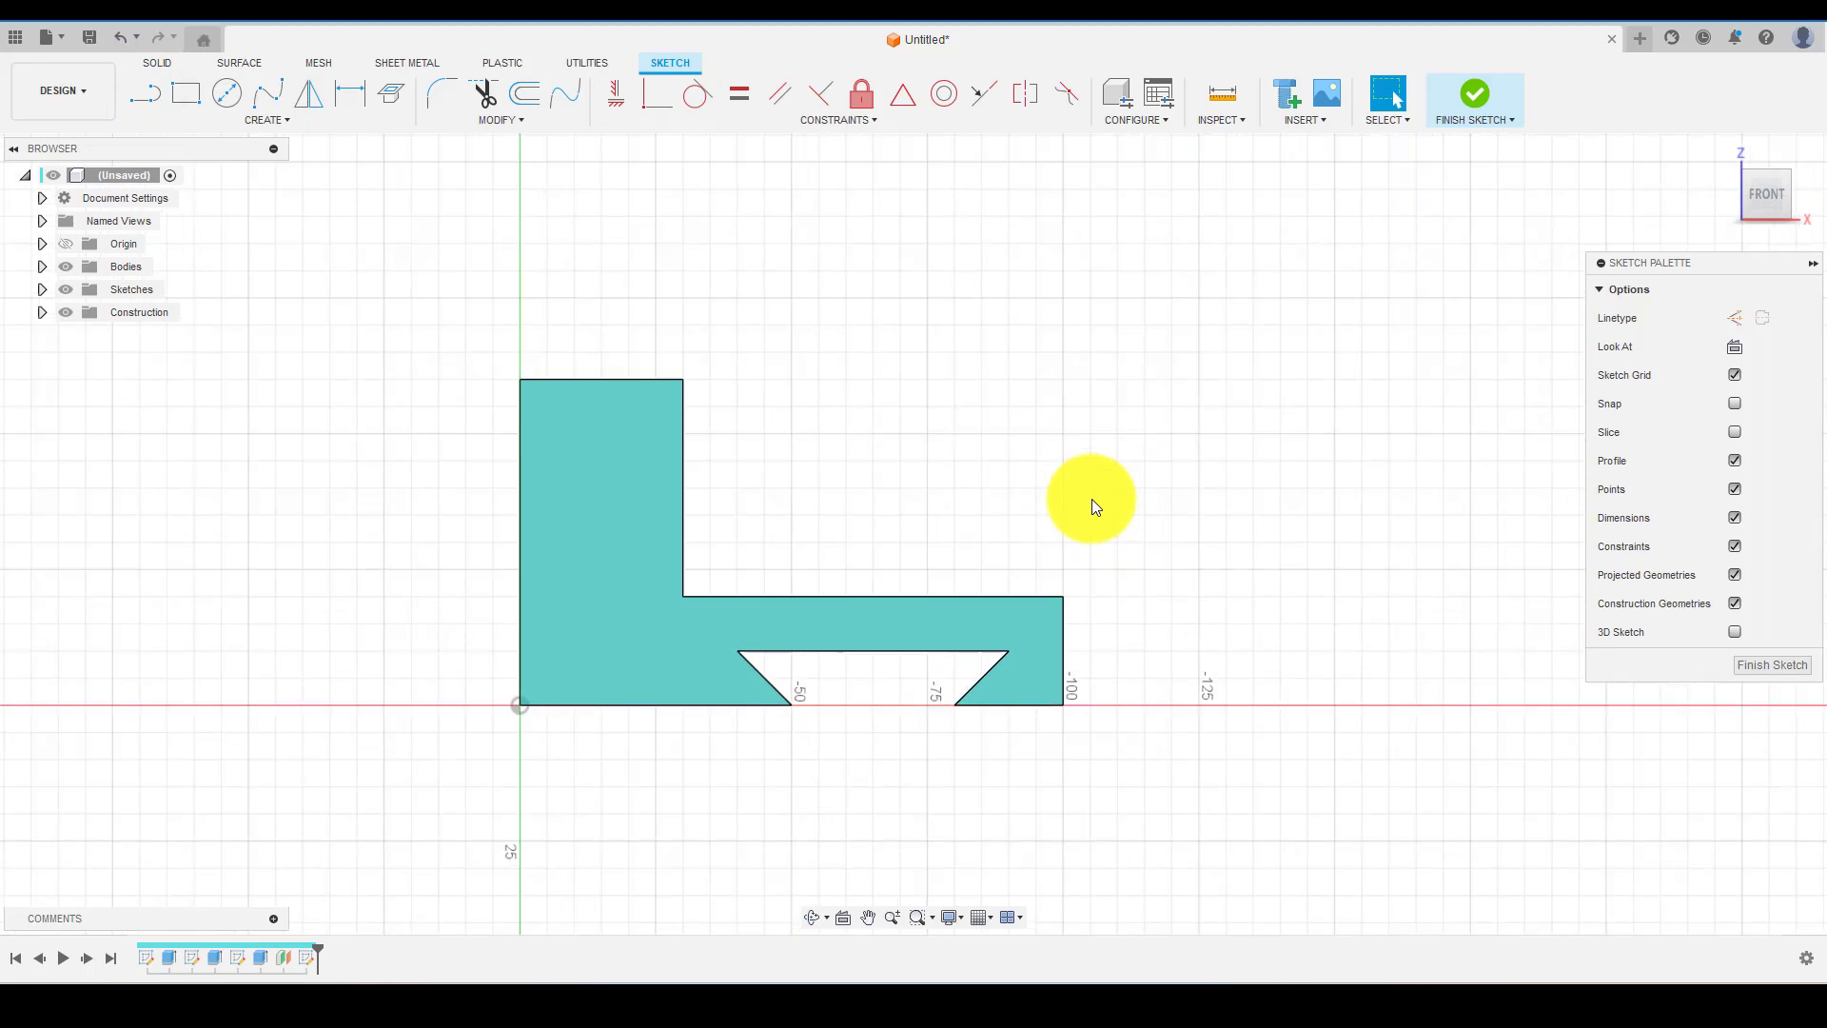
pyautogui.press('l')
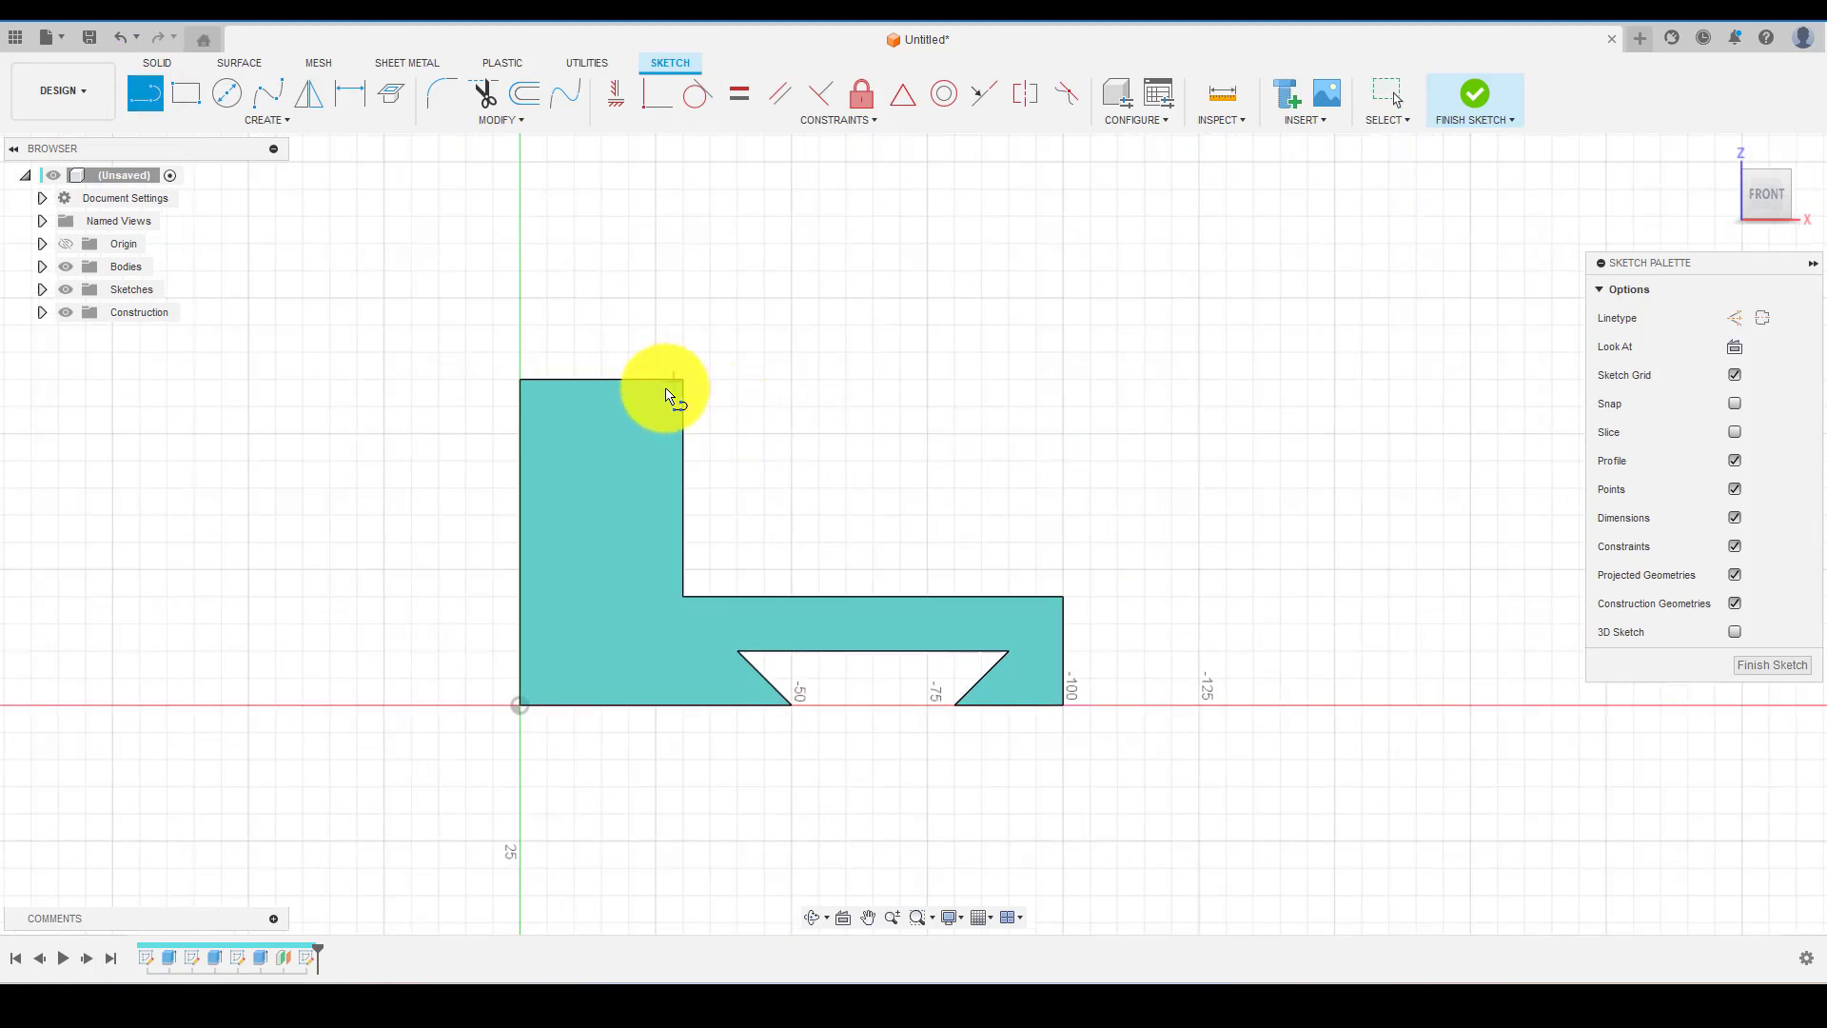
pyautogui.press('Escape')
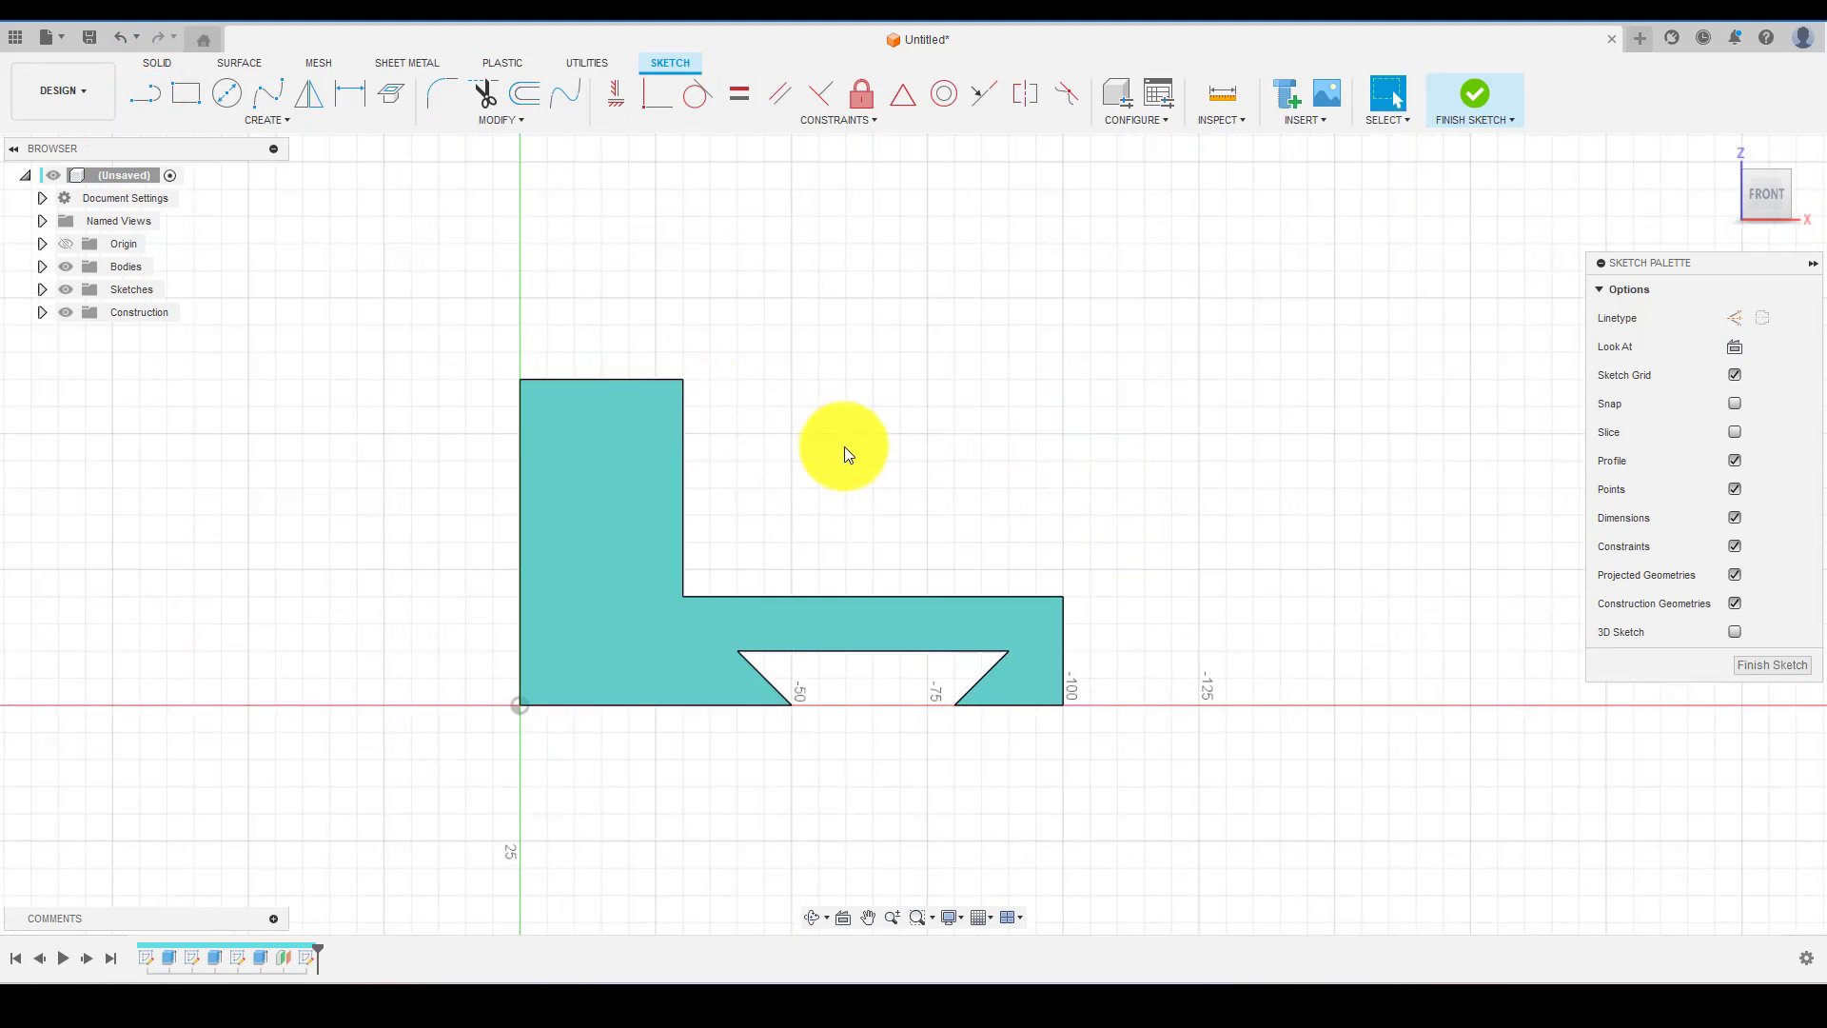
# - Project the bracket's L-shaped face outline into the rib sketch with projection link enabled
pyautogui.click(289, 123)
pyautogui.moveTo(243, 414)
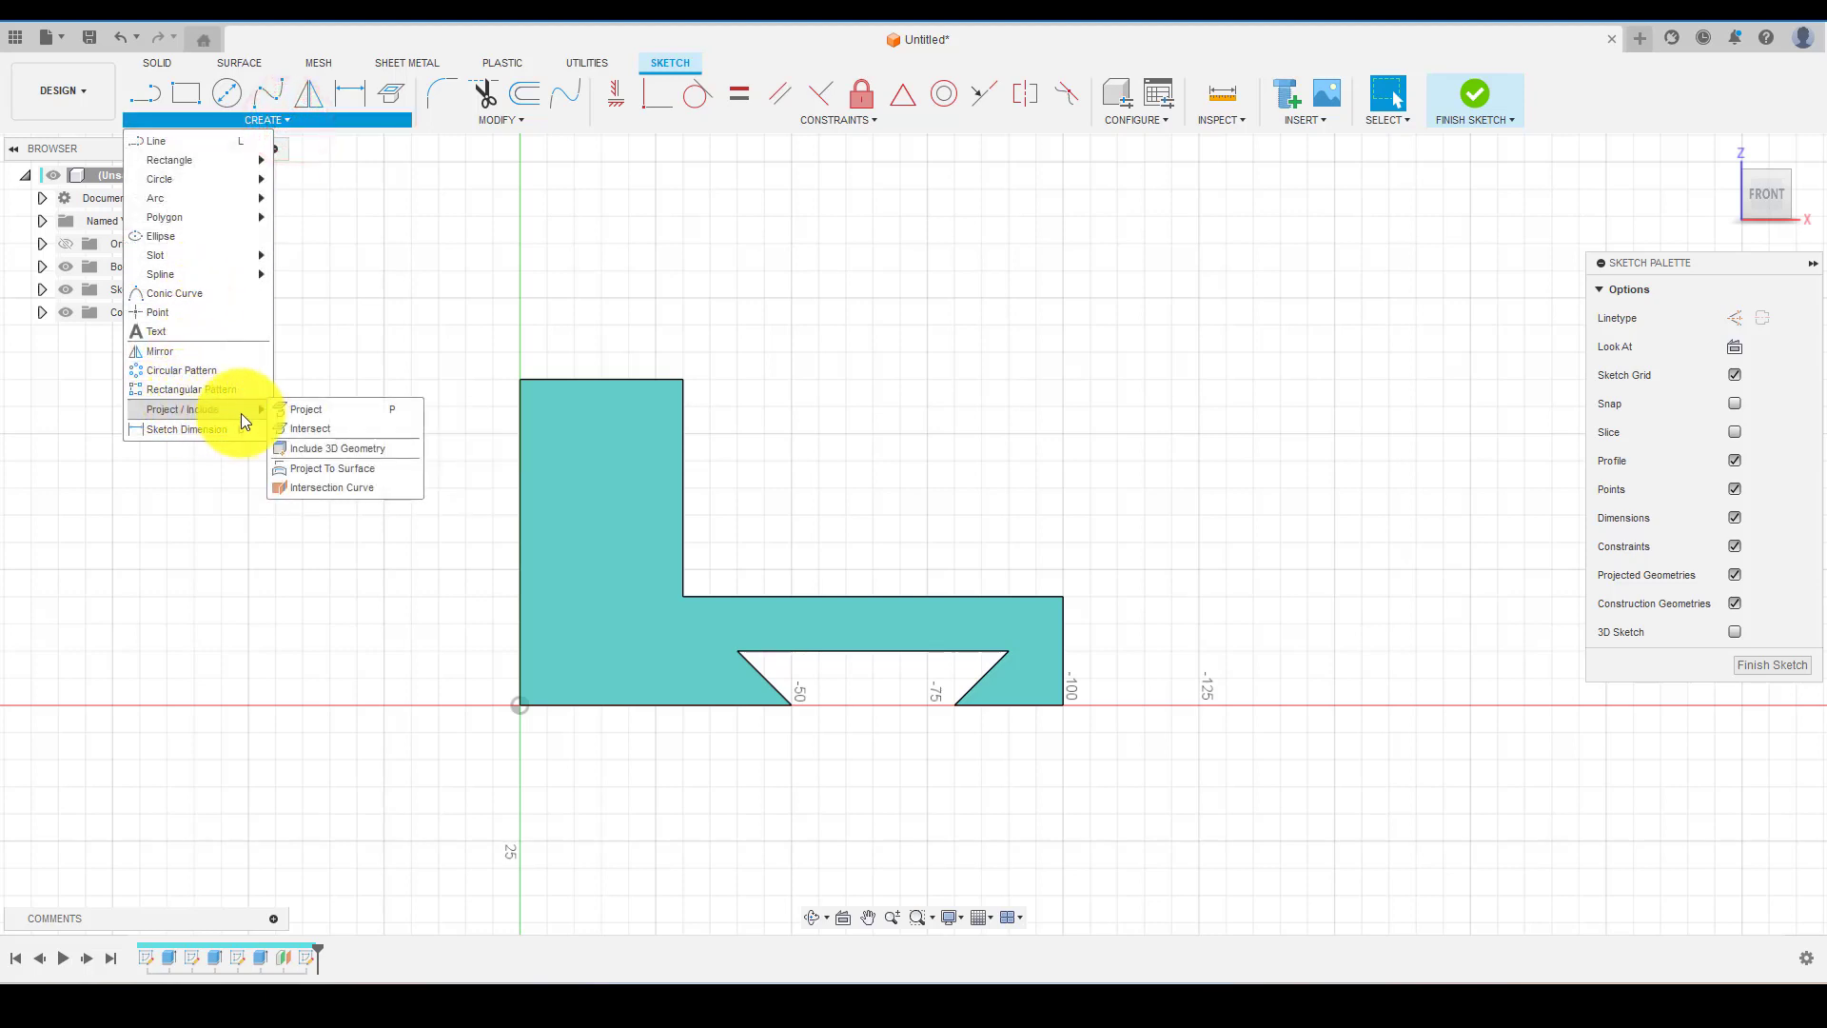
pyautogui.click(305, 411)
pyautogui.click(609, 501)
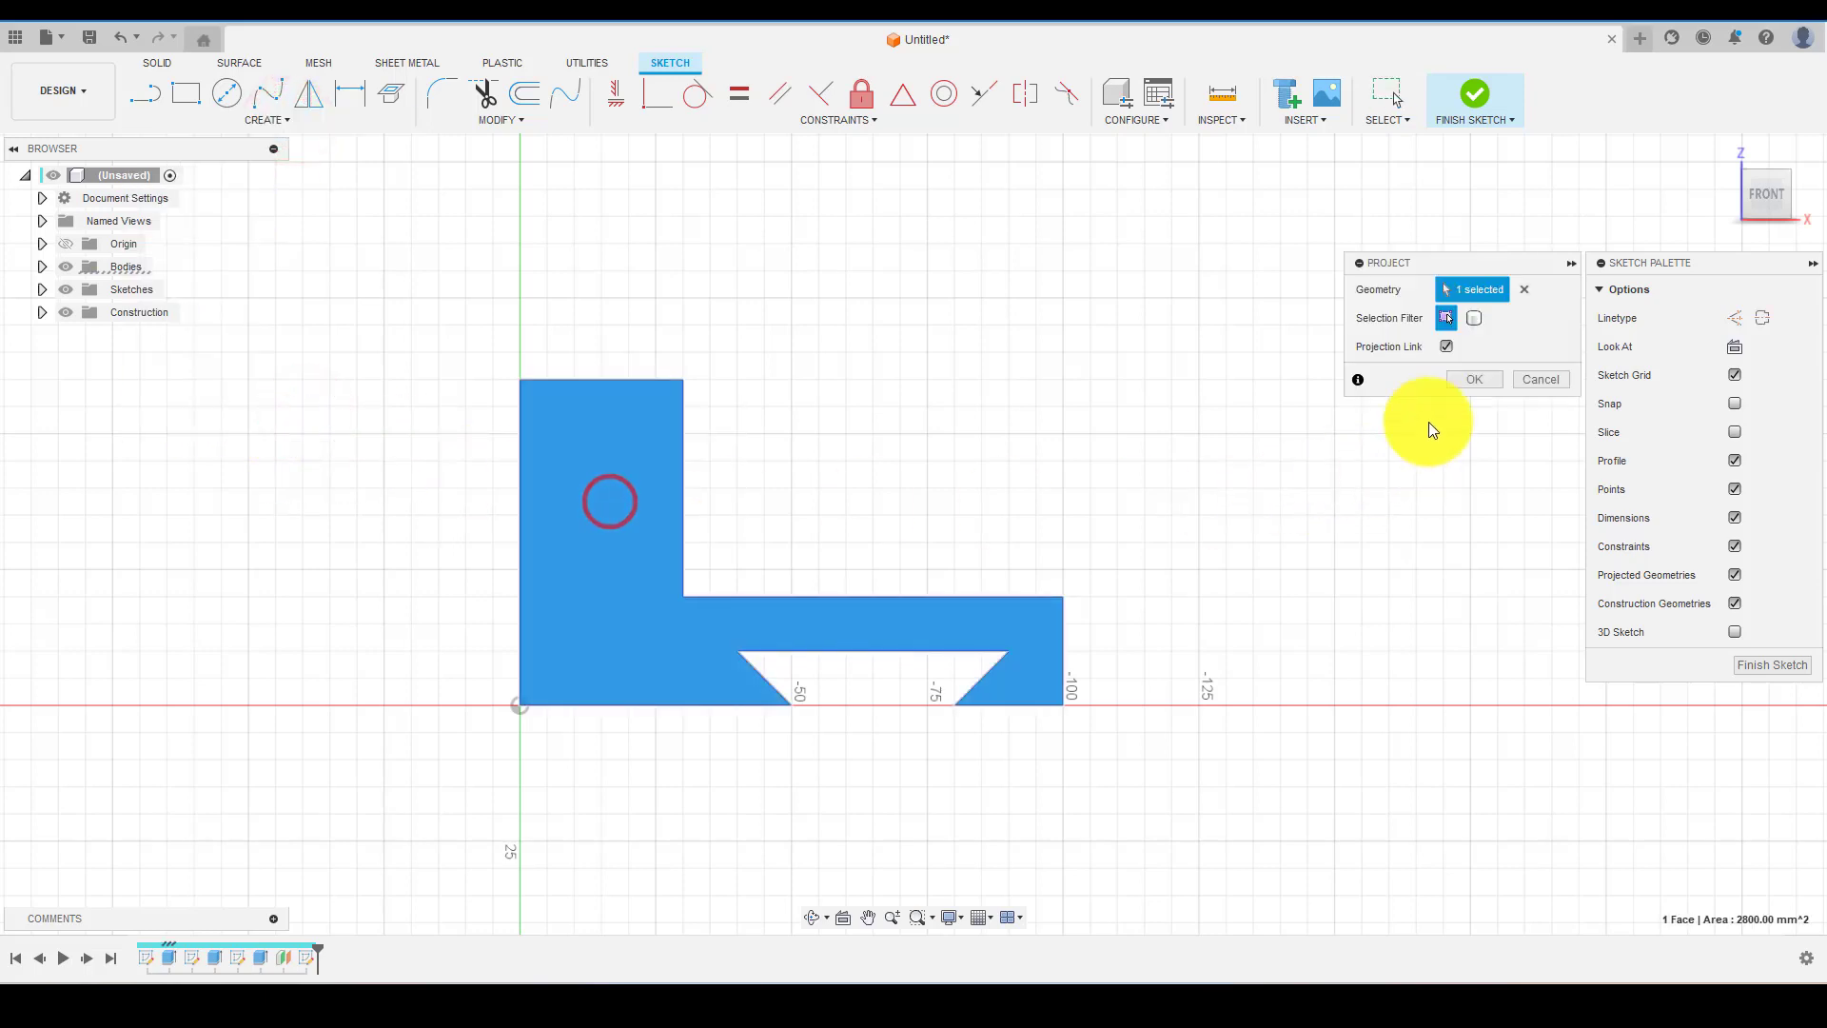
pyautogui.click(1474, 379)
pyautogui.scroll(2, 871, 502)
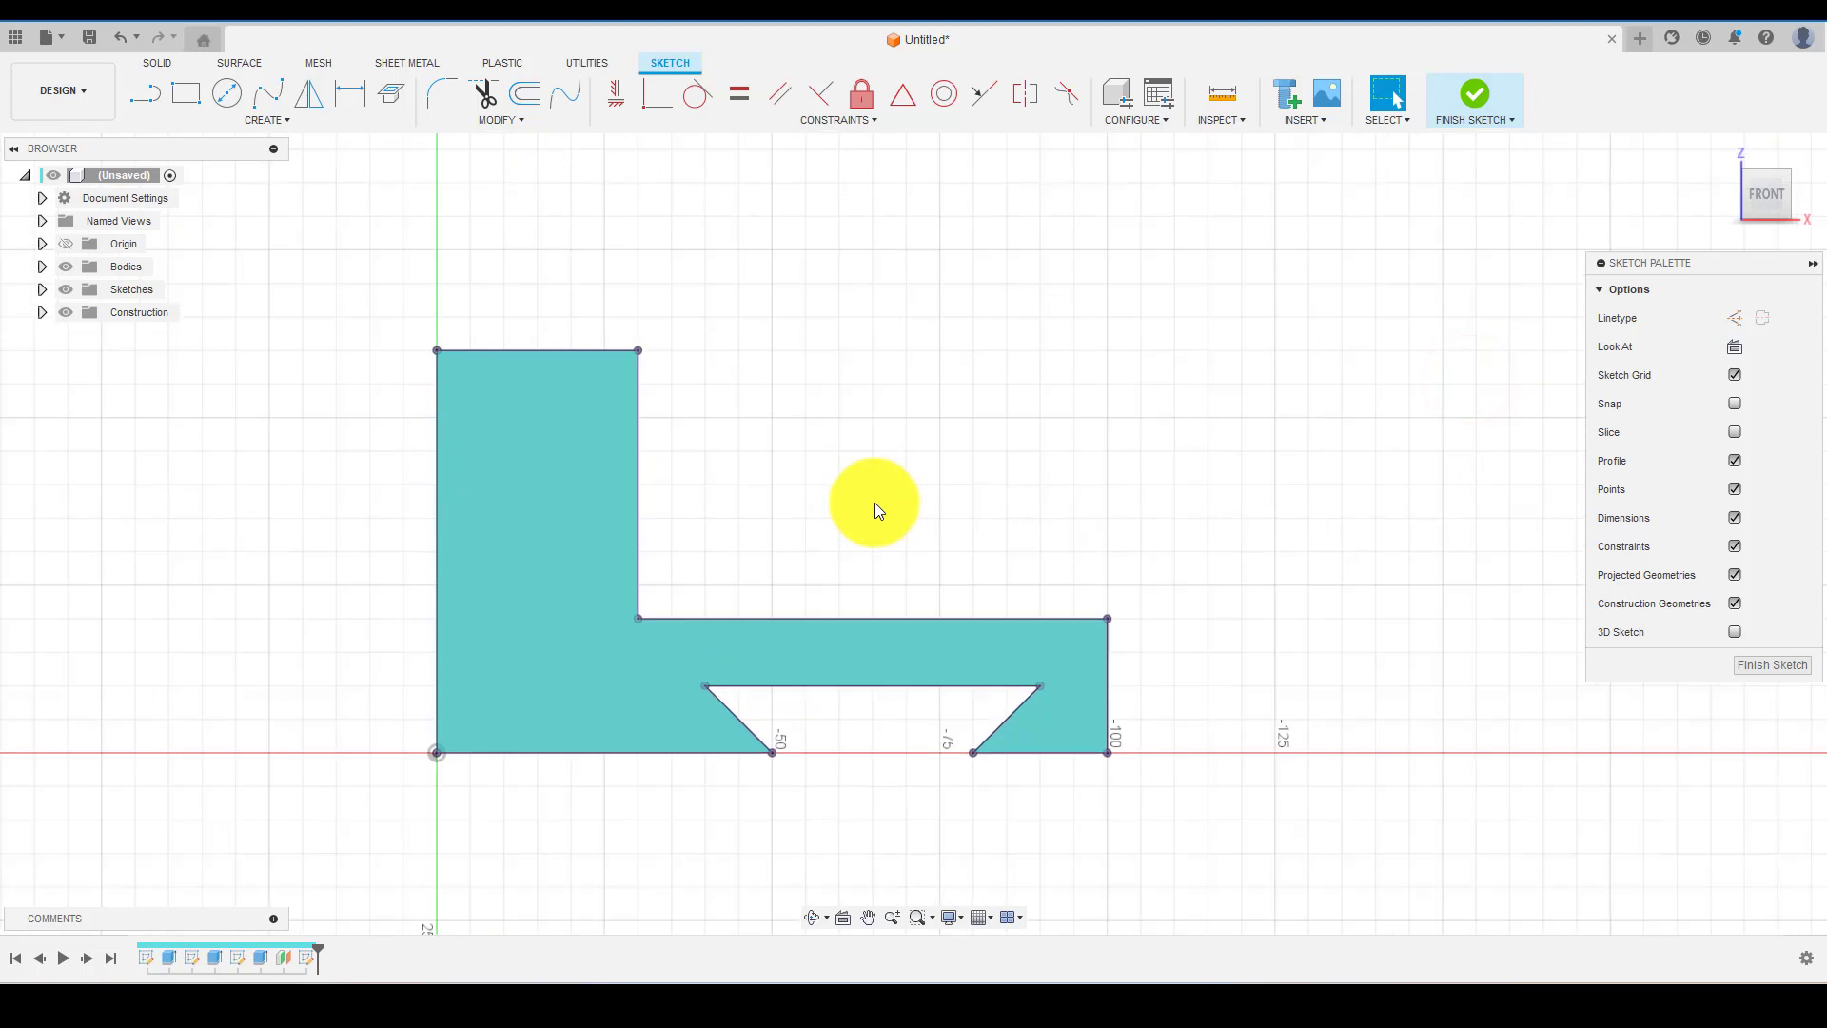
# - Draw a sloped line from the upright's upper inner corner to the base's upper outer corner, closing the triangular rib profile
pyautogui.press('l')
pyautogui.click(638, 350)
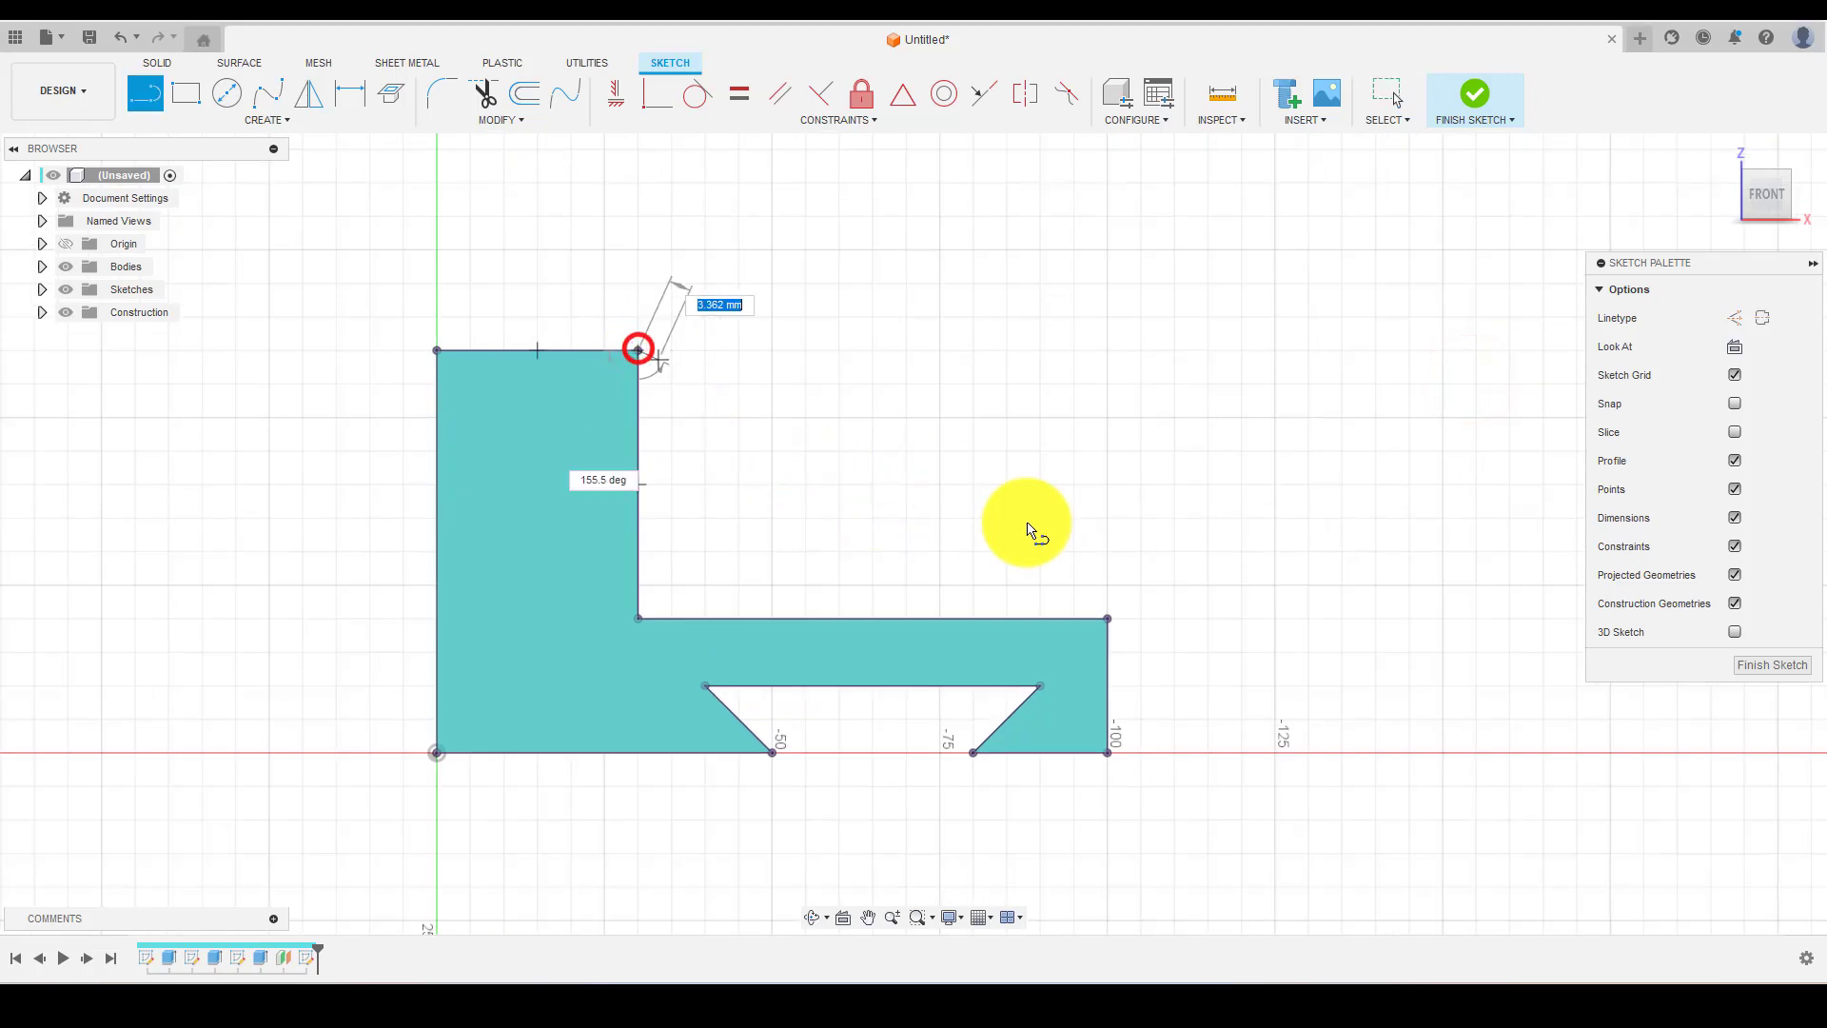
pyautogui.click(1106, 619)
pyautogui.press('Escape')
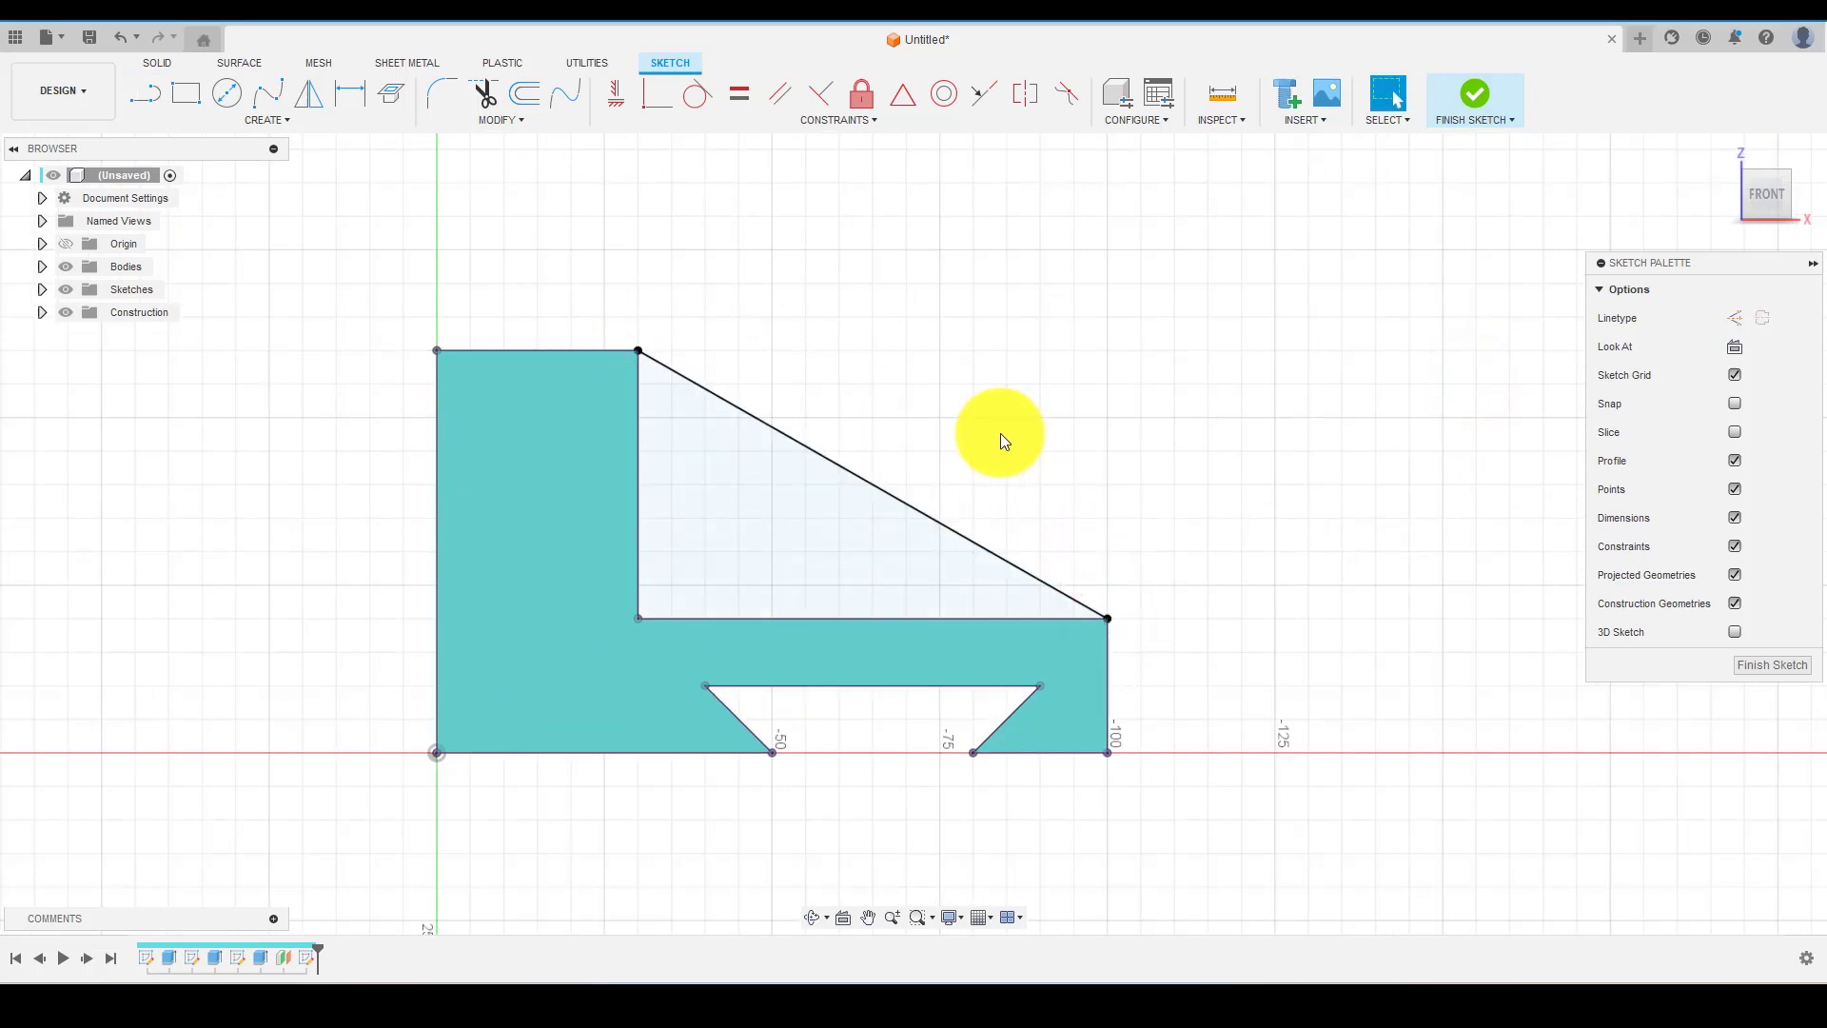
# - Extrude the triangular rib profile -10 mm and join it to the bracket body
pyautogui.keyDown('shift'); pyautogui.moveTo(1053, 413); pyautogui.dragTo(956, 459, button='middle'); pyautogui.keyUp('shift')
pyautogui.click(745, 508)
pyautogui.press('e')
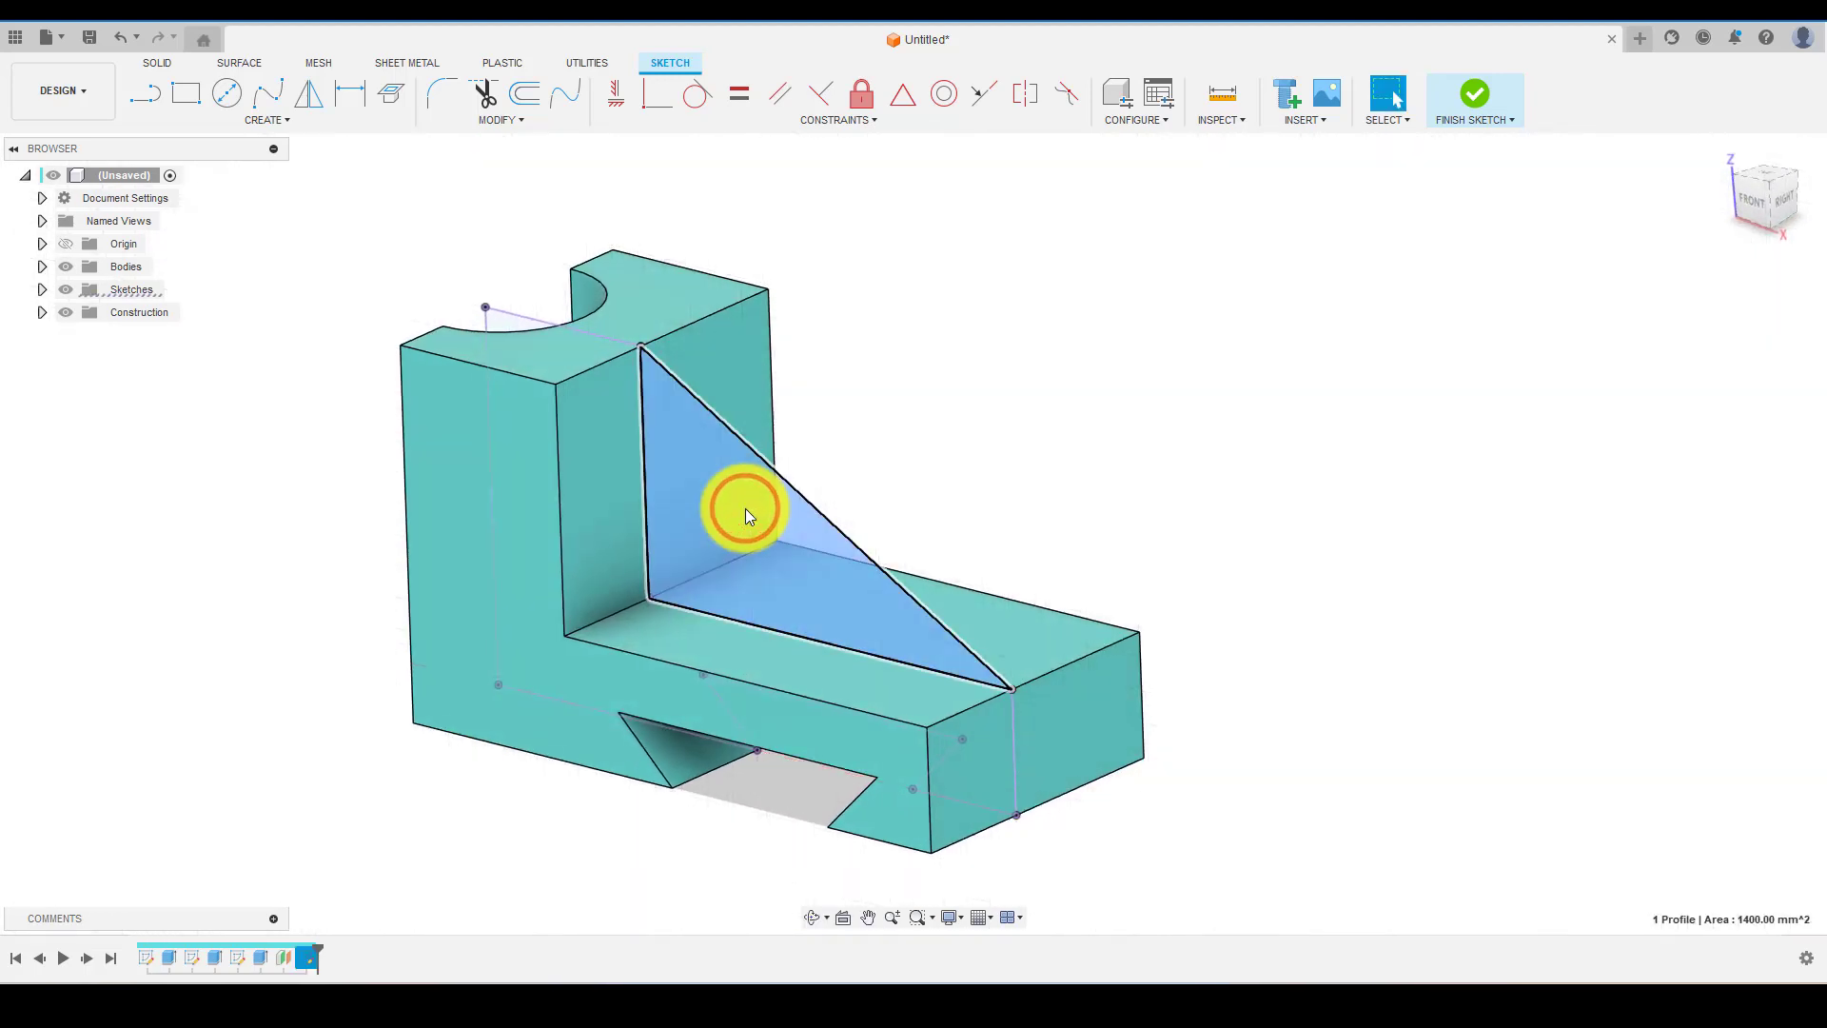
pyautogui.moveTo(815, 521); pyautogui.dragTo(845, 516)
pyautogui.write('-10')
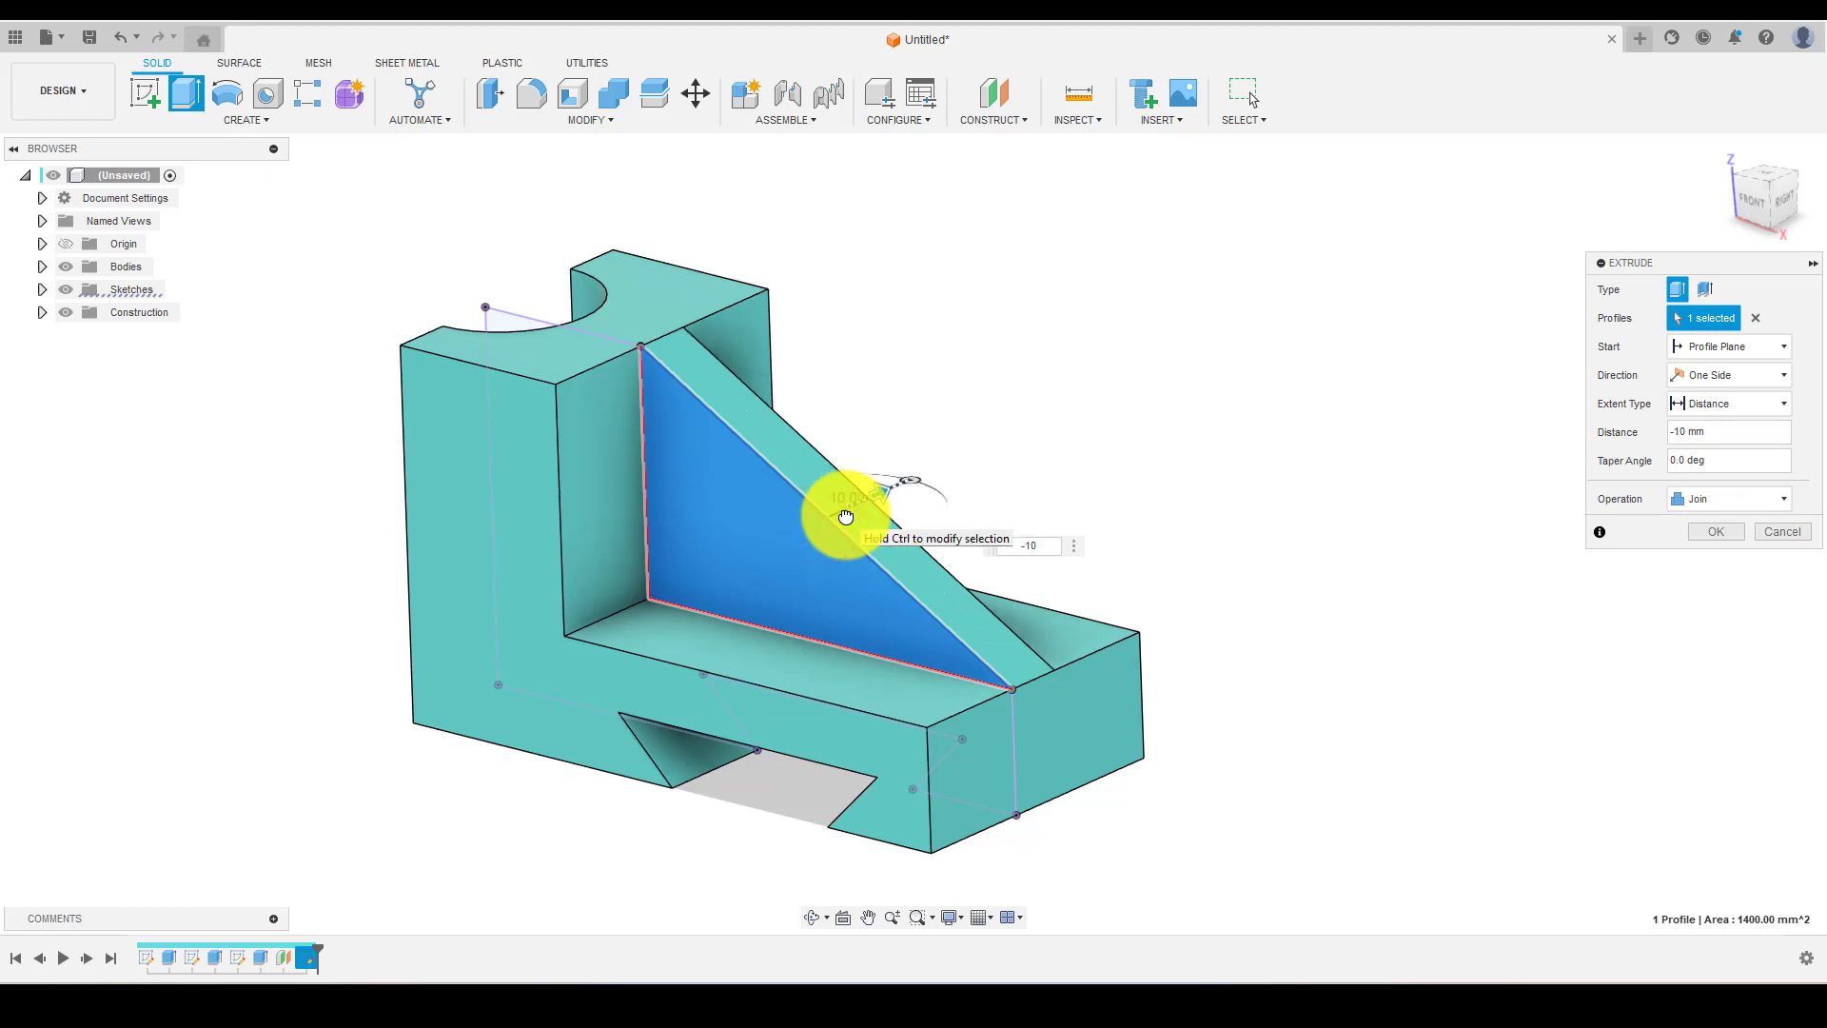
pyautogui.press('Return')
pyautogui.keyDown('shift'); pyautogui.moveTo(1081, 476); pyautogui.dragTo(1033, 571, button='middle'); pyautogui.keyUp('shift')
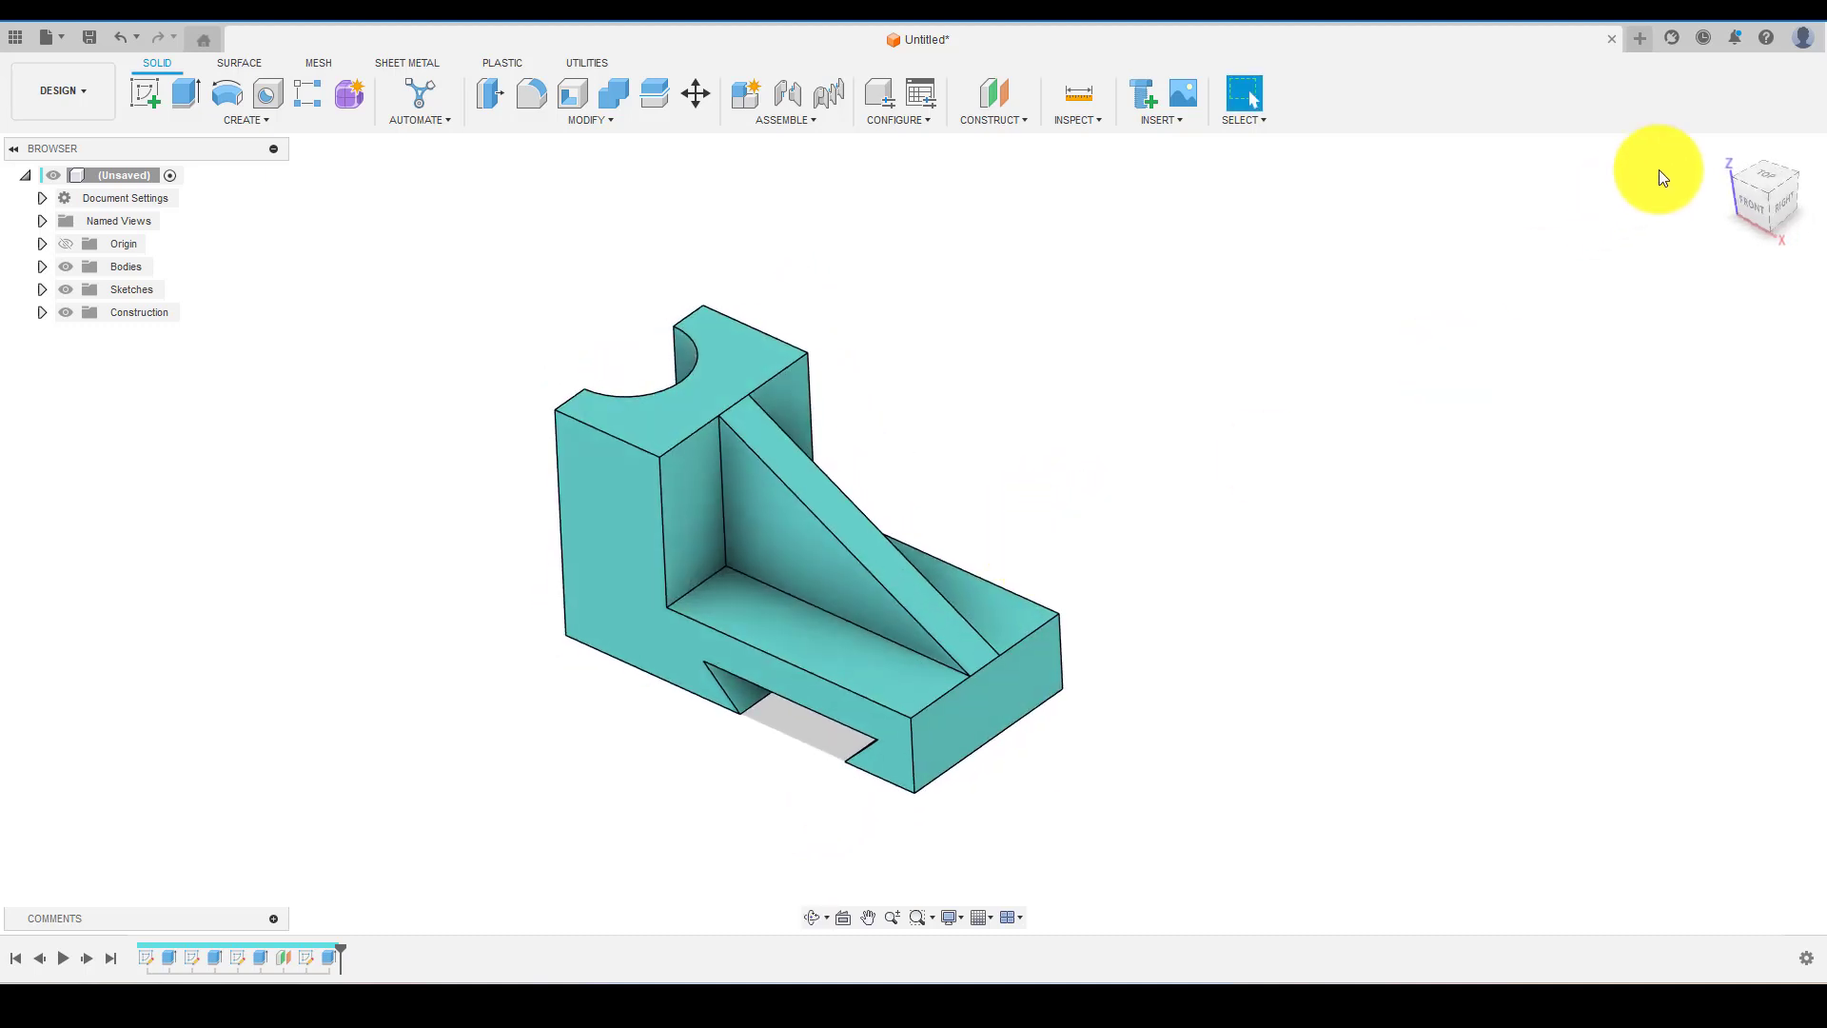
pyautogui.click(1722, 150)
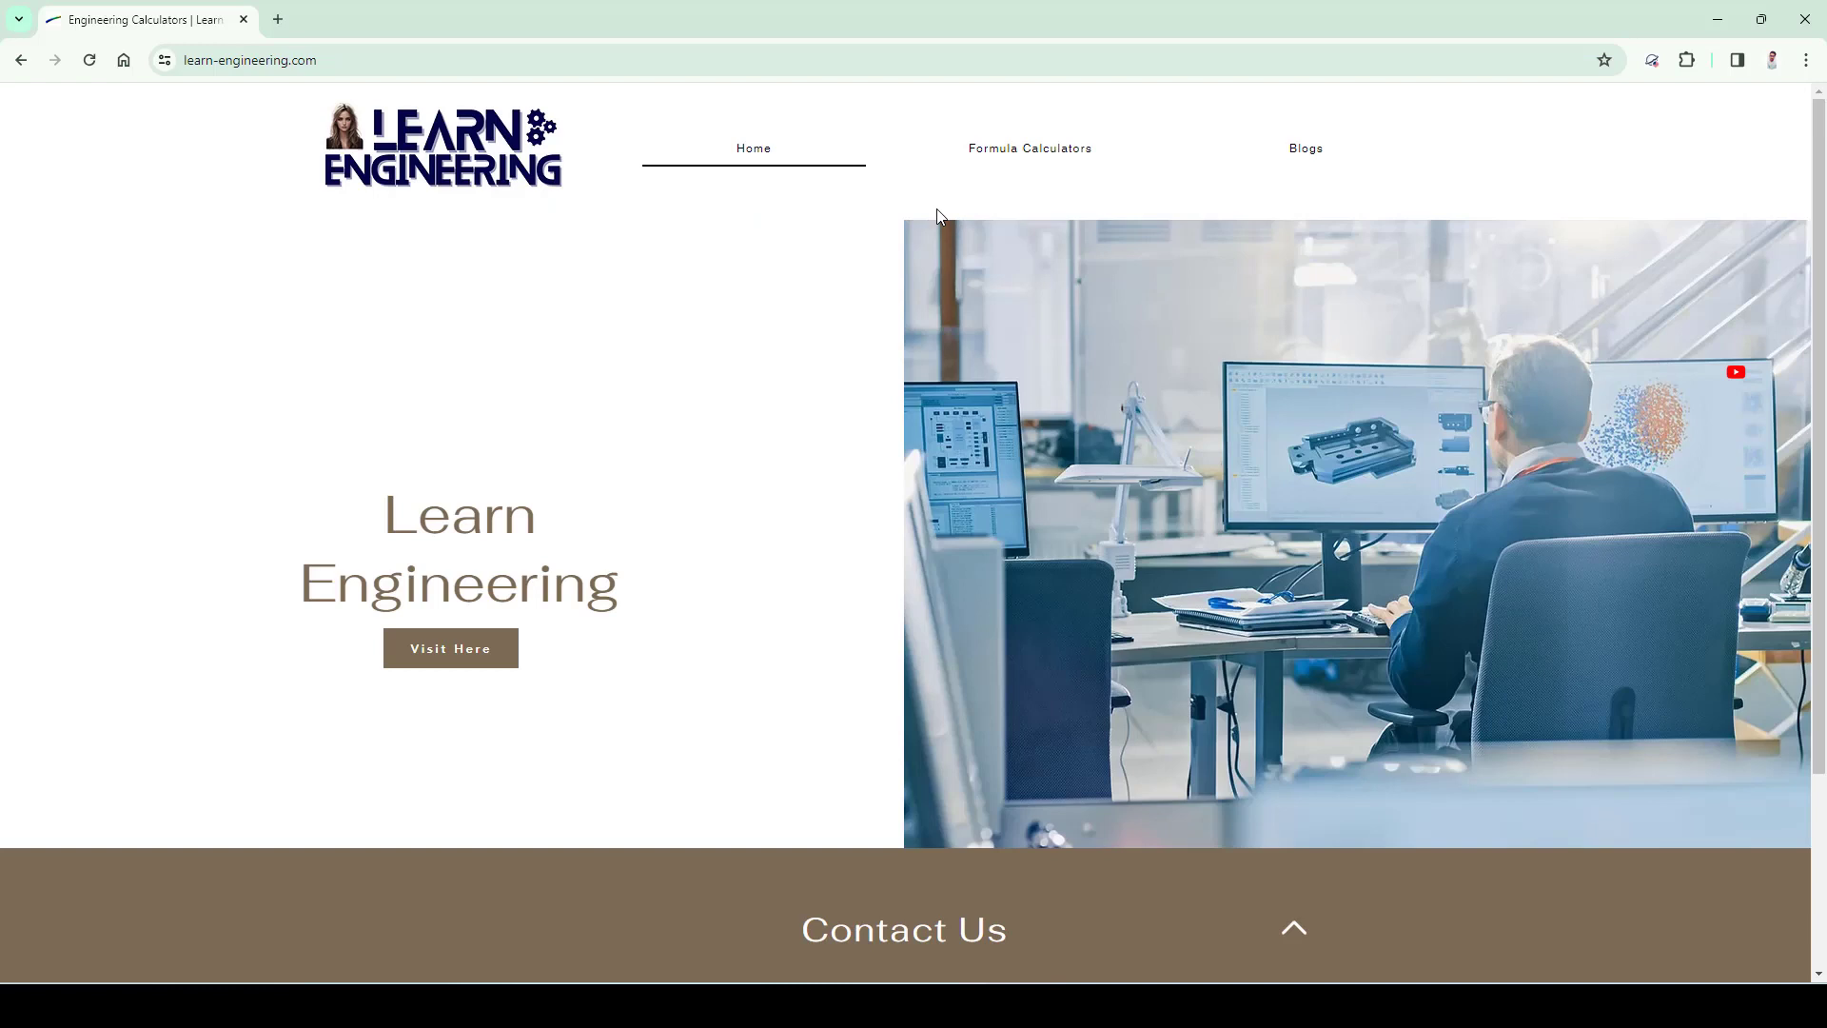
# - In the browser, look through the Learn Engineering home page and Formula Calculators topics, and open the Blogs page
pyautogui.scroll(-2, 888, 253)
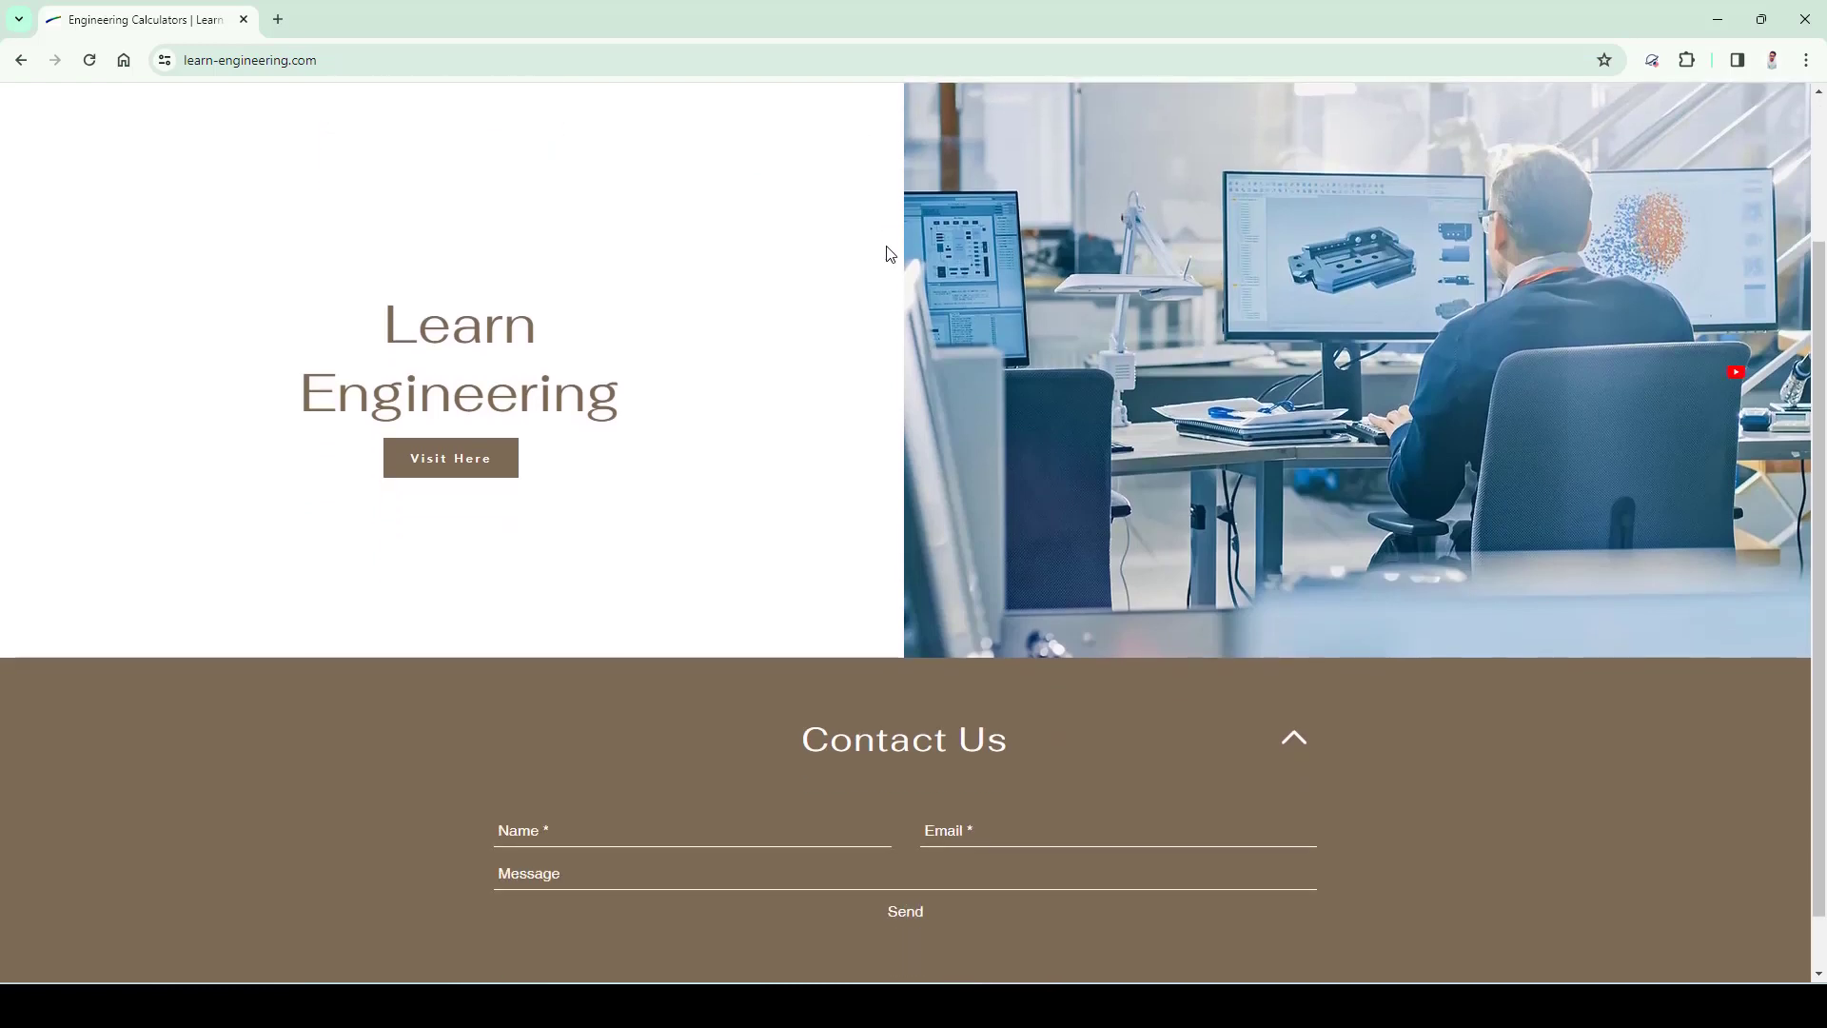
pyautogui.scroll(2, 889, 253)
pyautogui.click(1004, 152)
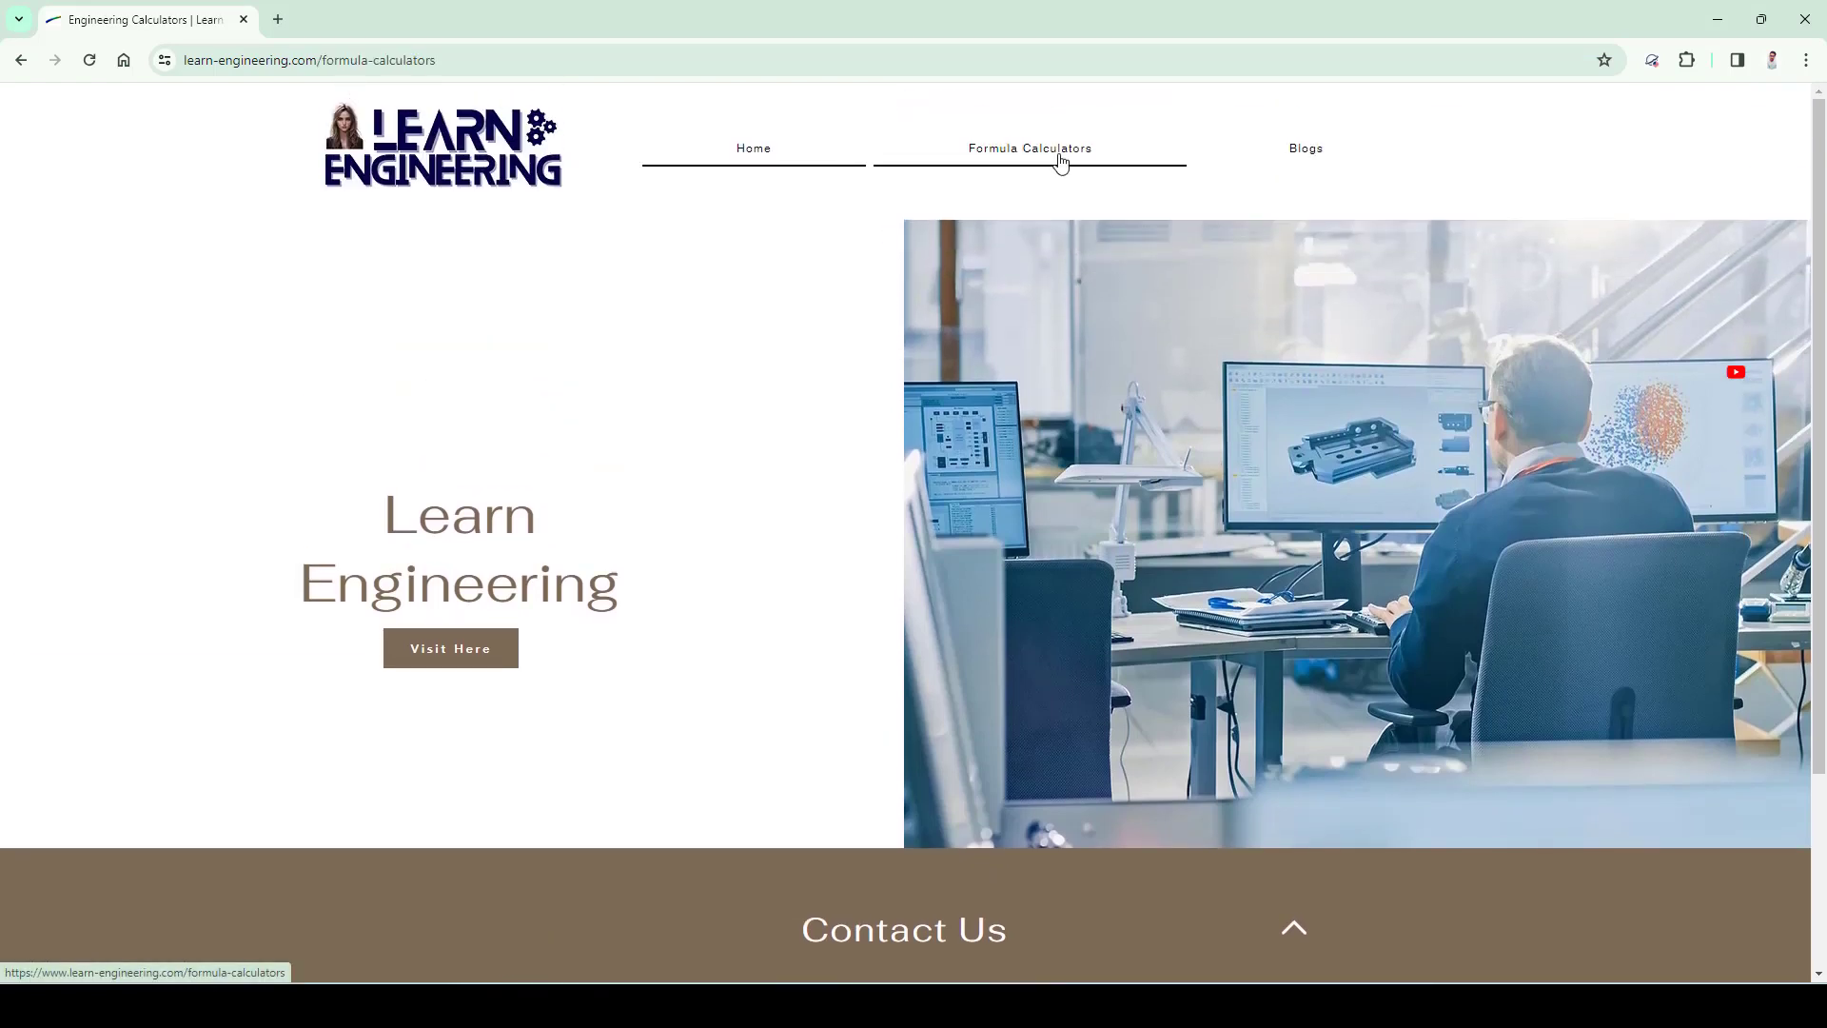
pyautogui.scroll(-2, 1003, 237)
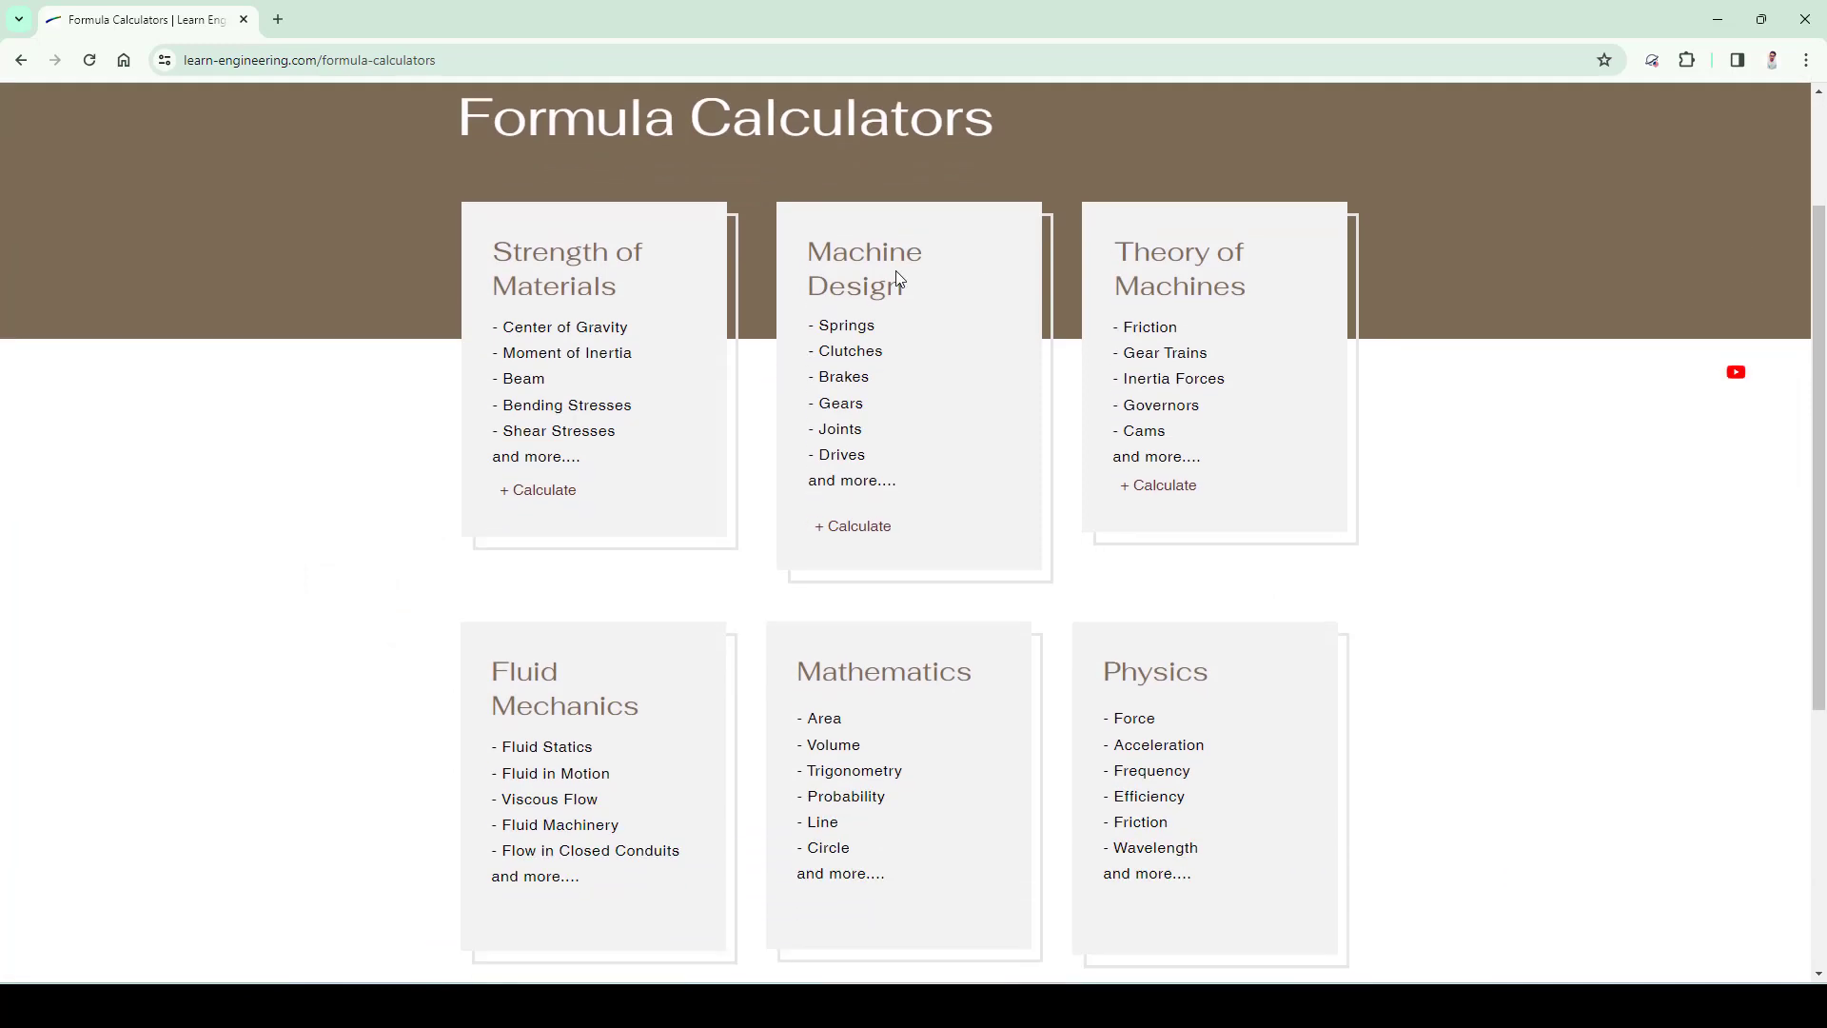
pyautogui.scroll(-1, 1019, 621)
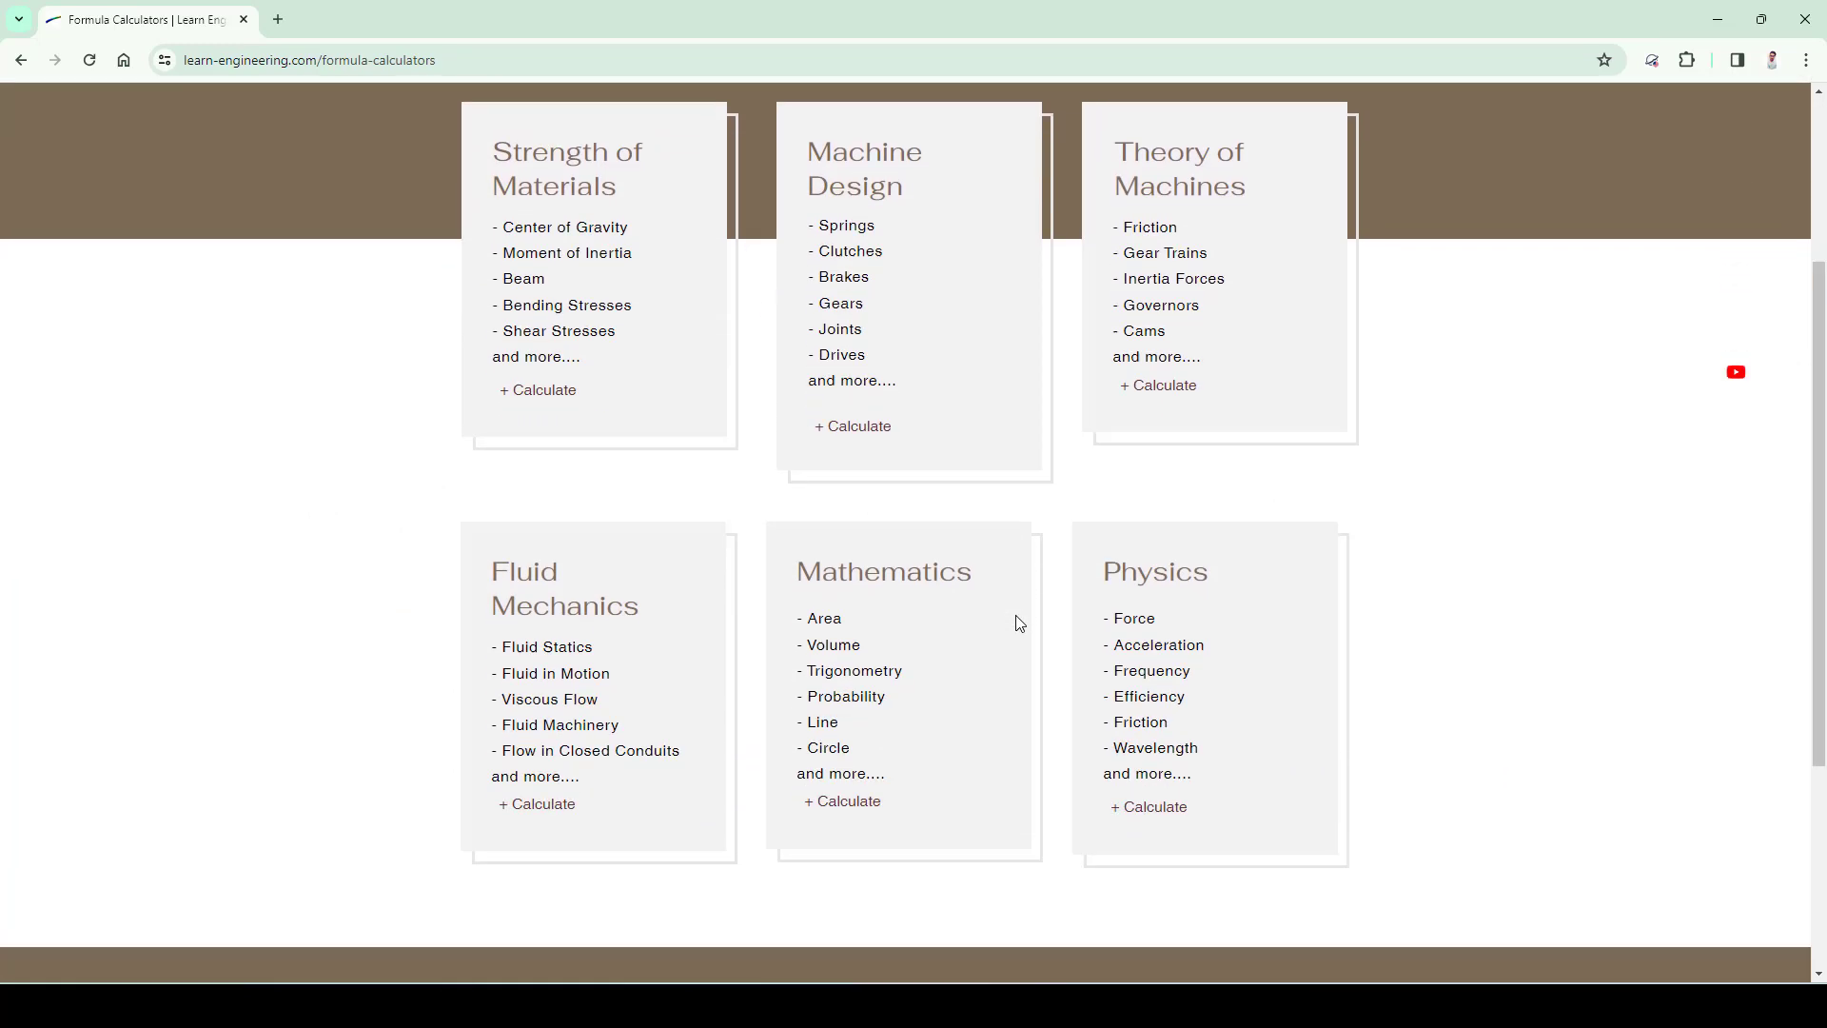
pyautogui.scroll(3, 1019, 620)
pyautogui.click(1298, 159)
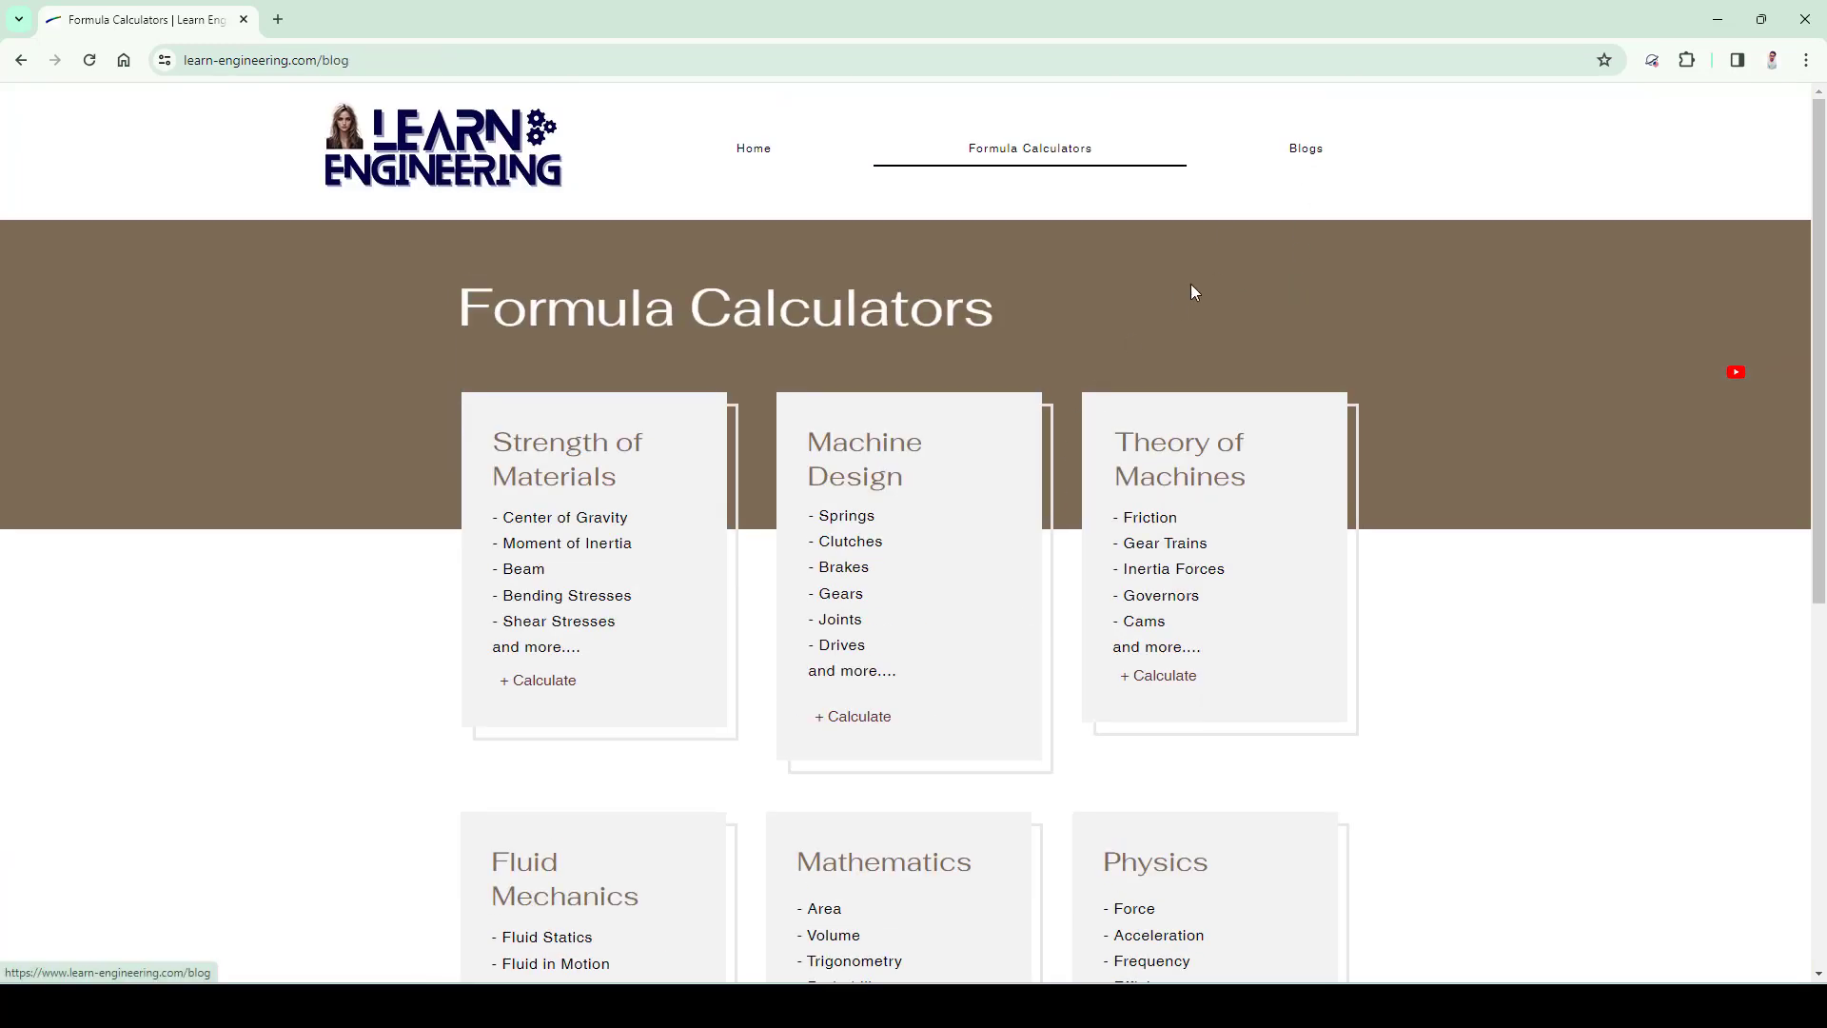